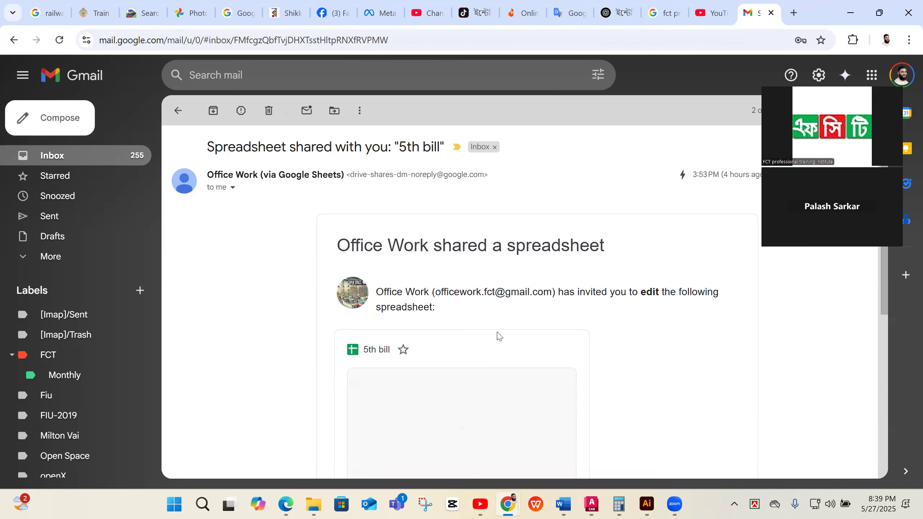
scroll(498, 334, down, 2)
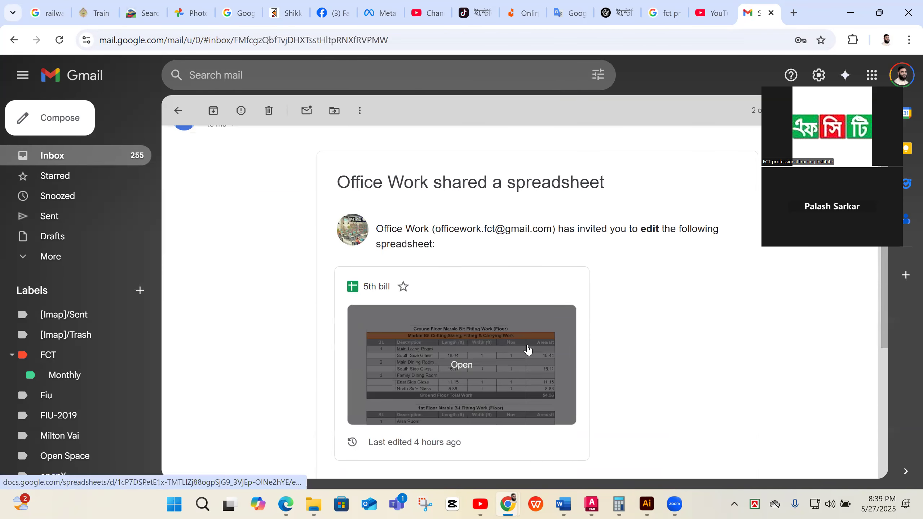
scroll(567, 343, down, 2)
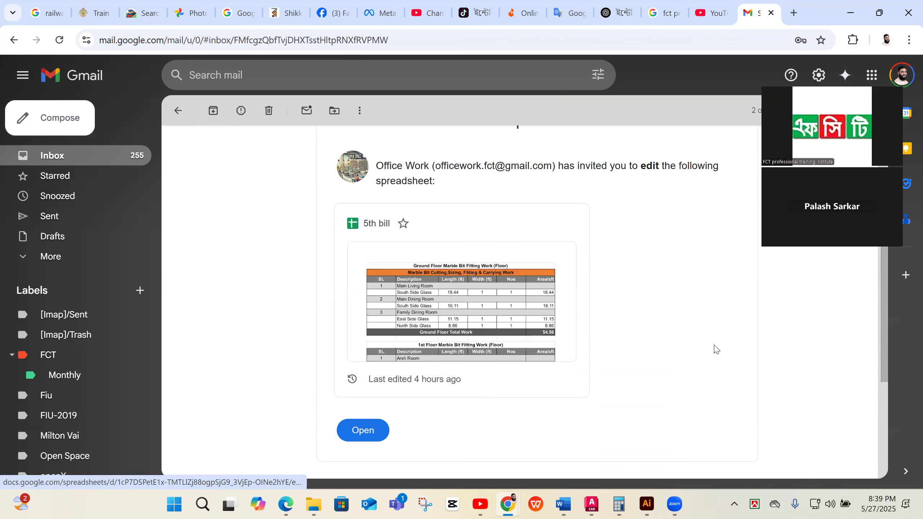
scroll(602, 341, down, 3)
scroll(607, 336, up, 8)
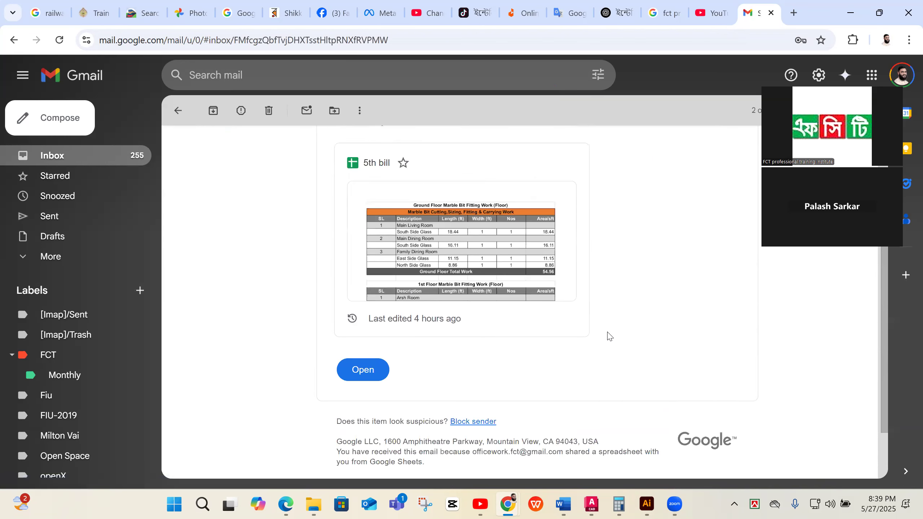
click(850, 13)
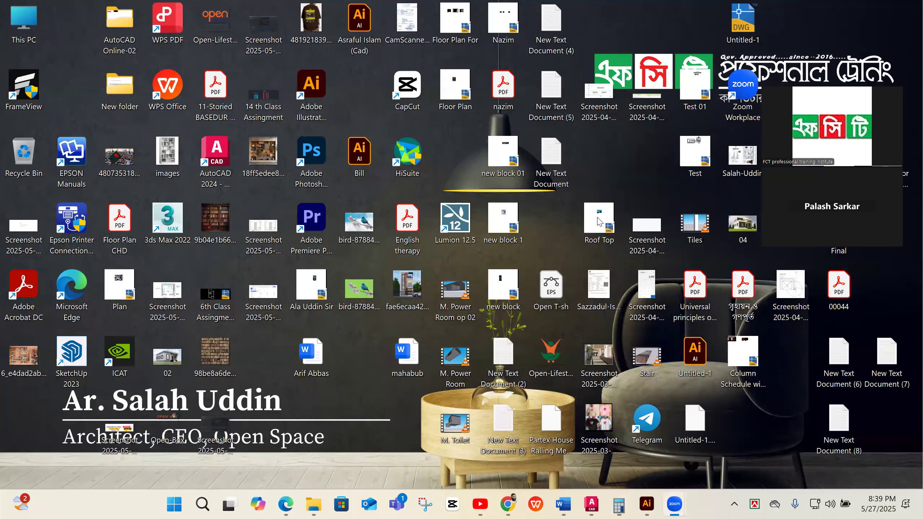
double_click(24, 22)
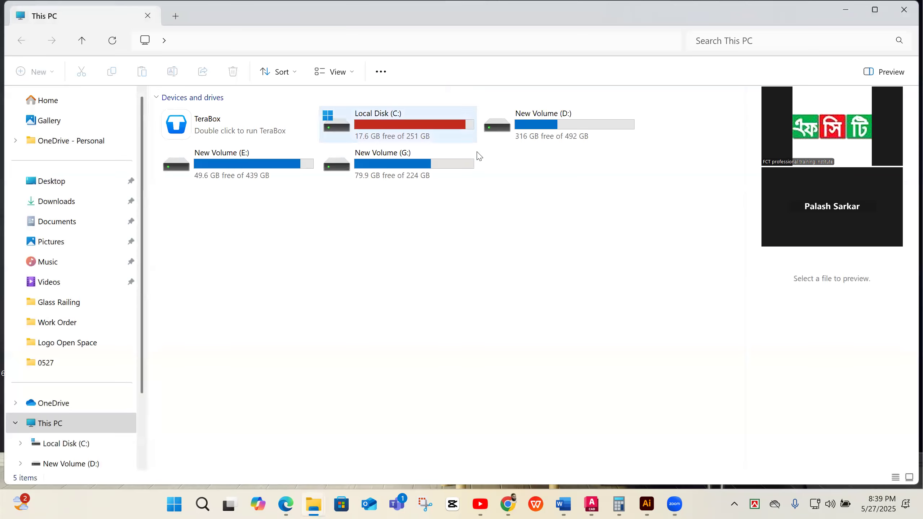
click(846, 10)
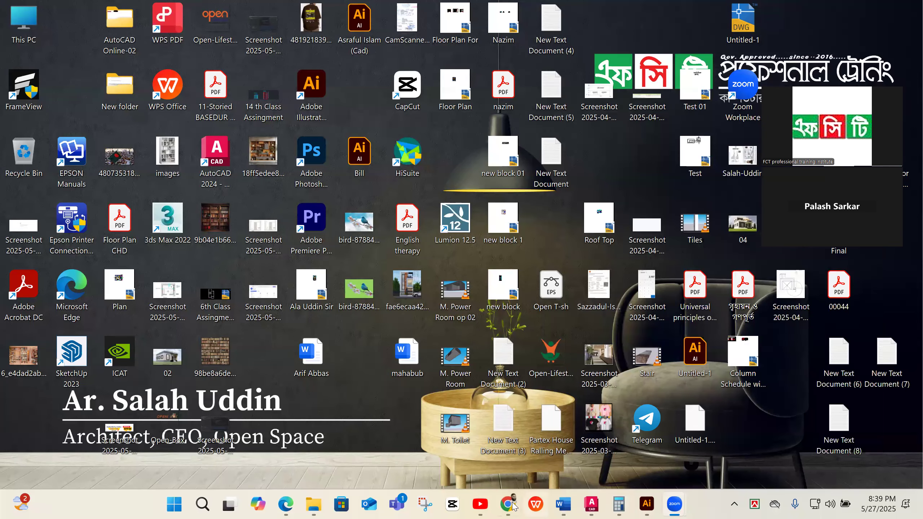
- Switch to the other Chrome window and open Google Drive in a new tab
mouse_move(513, 505)
click(532, 447)
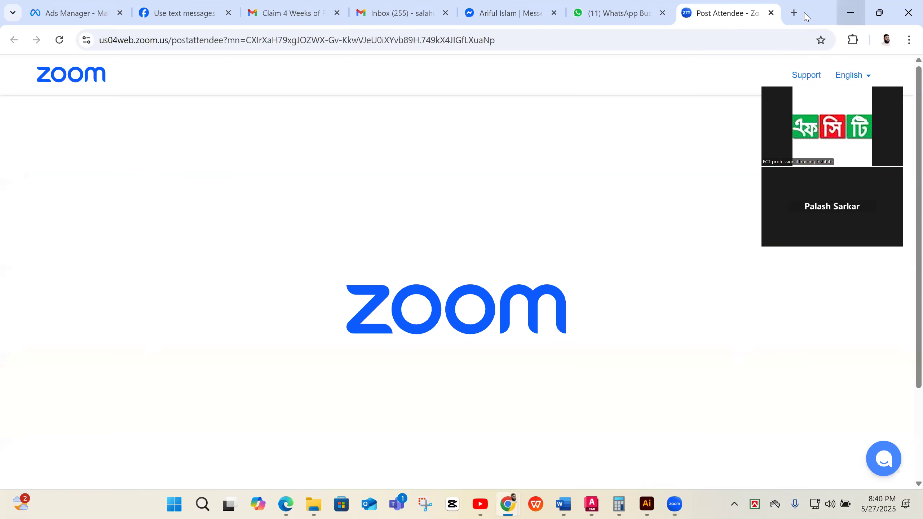
click(794, 13)
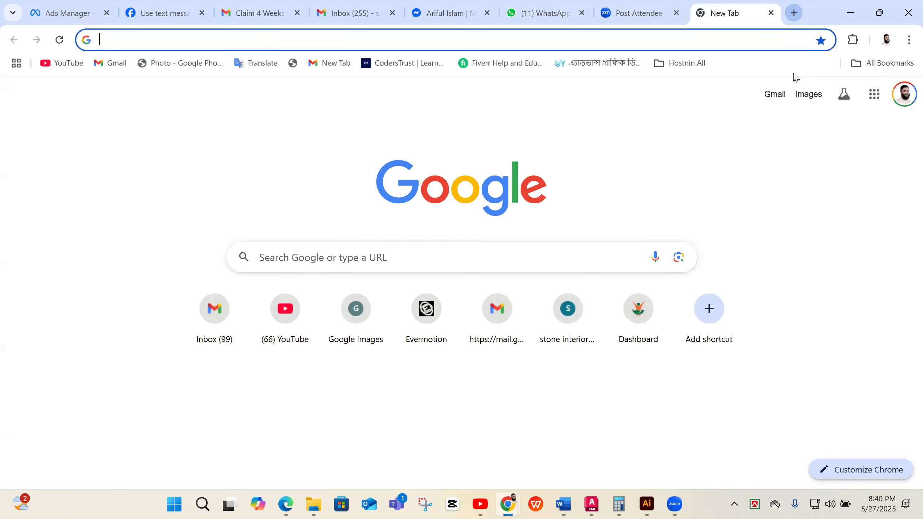
click(878, 101)
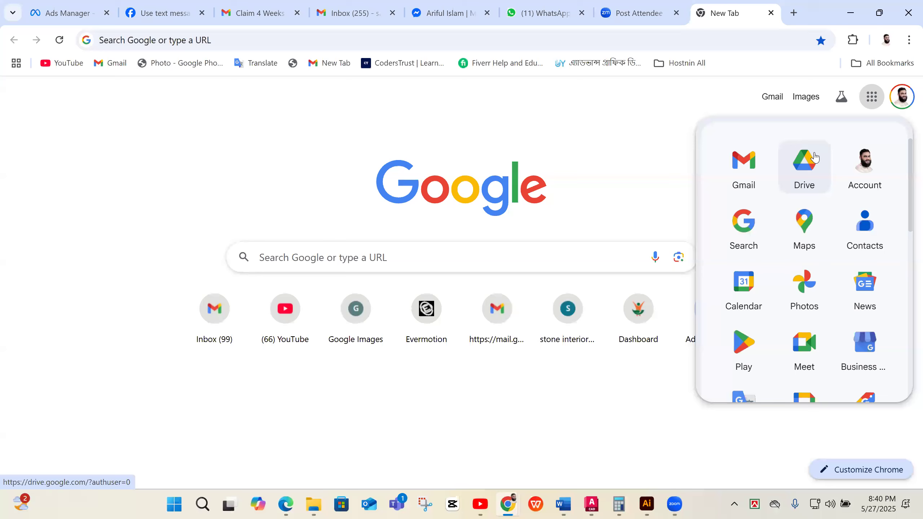
click(804, 155)
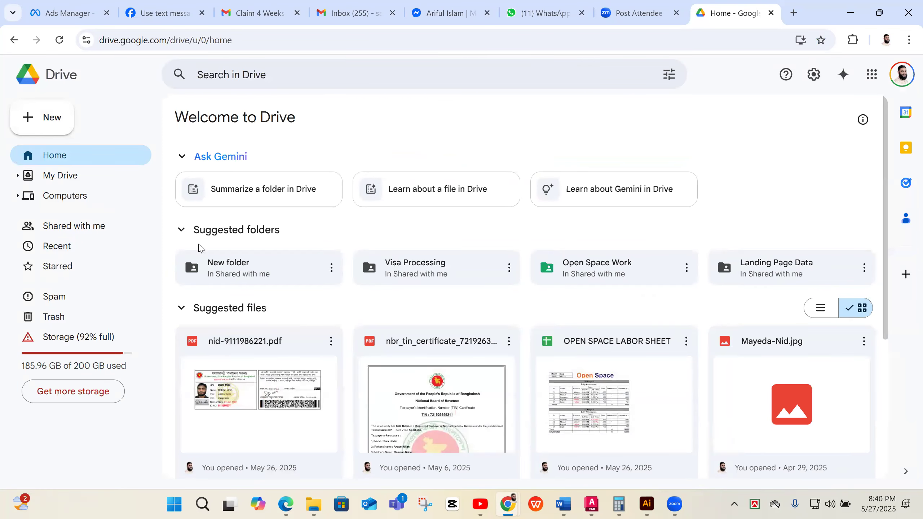
- In My Drive, dismiss the Gemini promotion and open the second student's folder inside AutoCAD-2502 Batch
click(73, 176)
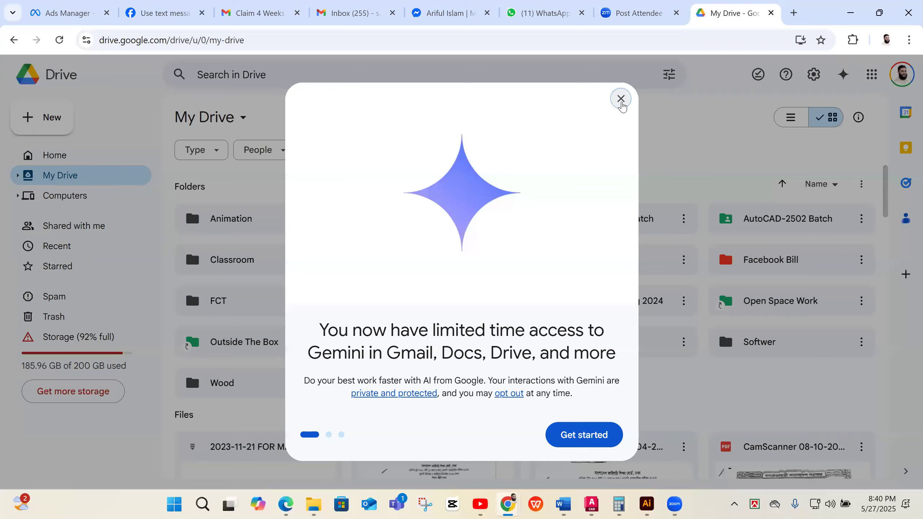
click(620, 99)
double_click(808, 225)
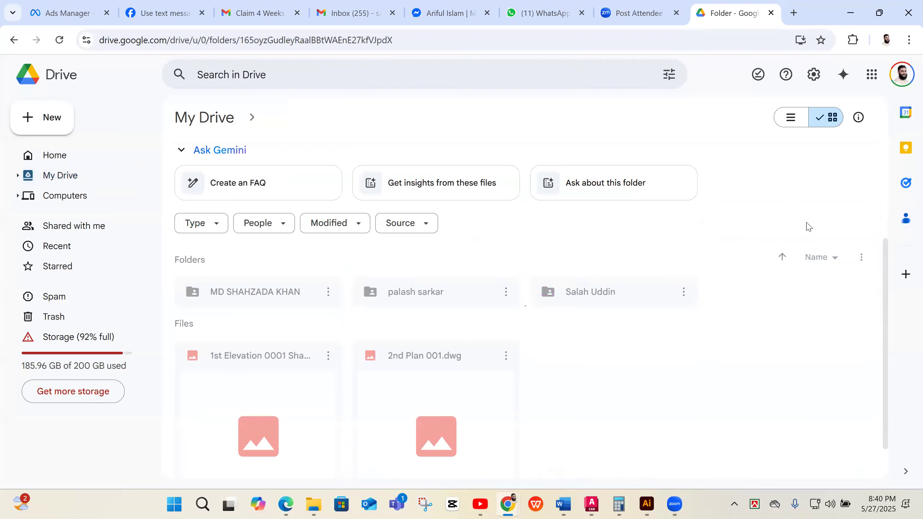
double_click(437, 303)
- Download Class-18.dwg from the student's Drive folder
scroll(688, 374, down, 10)
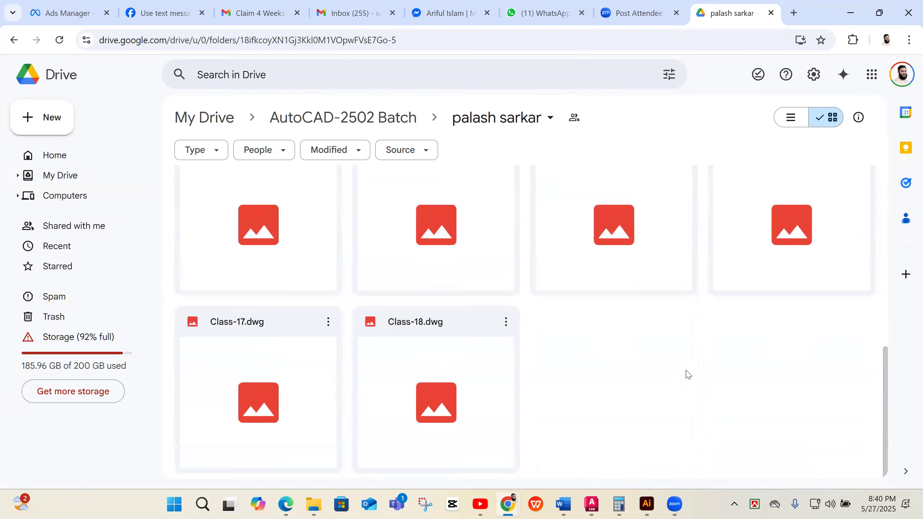
click(437, 388)
click(506, 324)
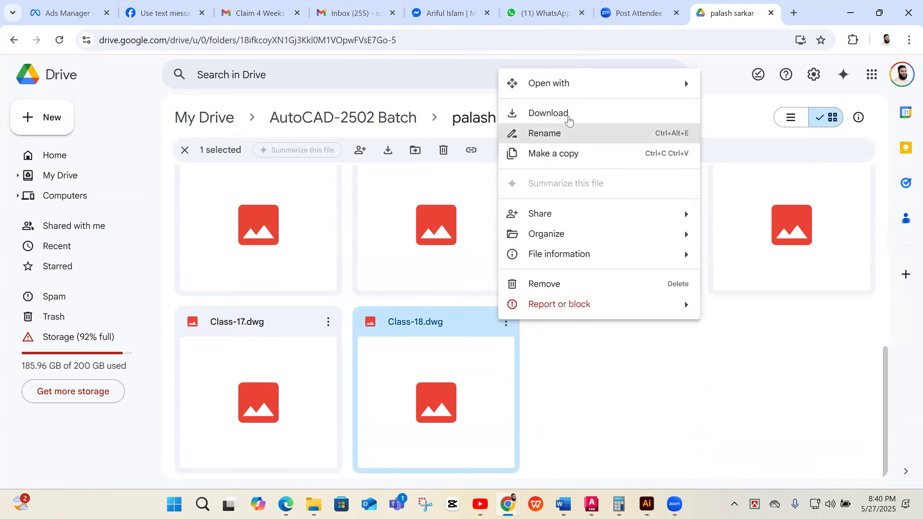
click(572, 113)
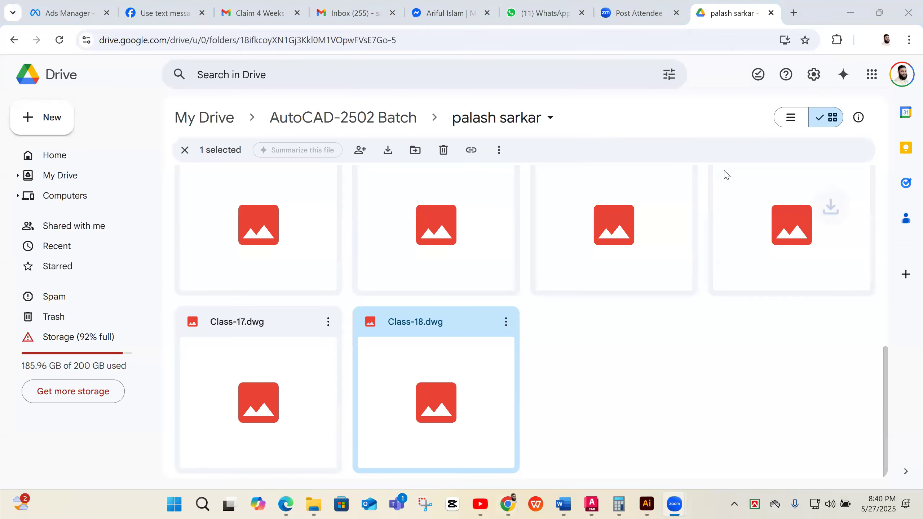
- Open the downloaded Class-18.dwg in AutoCAD and maximize its window
click(861, 42)
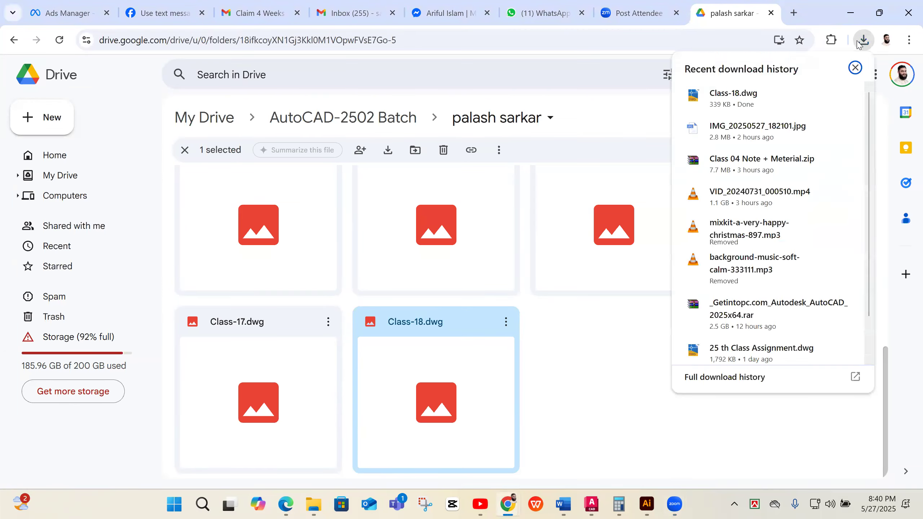
click(761, 90)
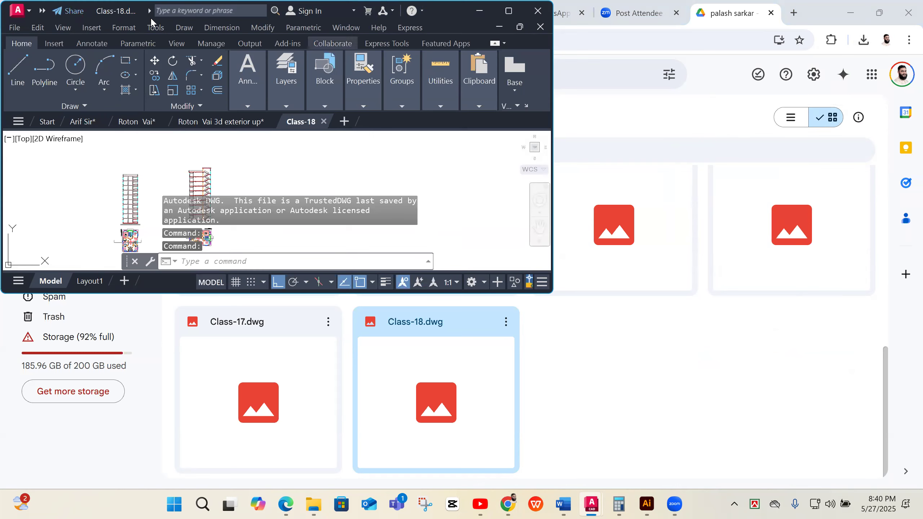
click(508, 11)
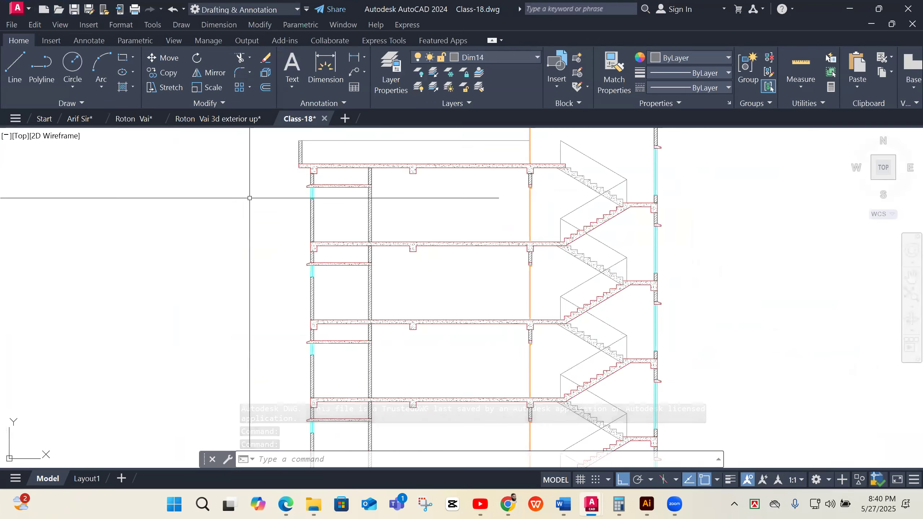
- Examine the building section with the staircase in Class-18.dwg, checking its roof, slabs, beams and stair flights
scroll(326, 264, down, 1)
scroll(513, 163, up, 1)
scroll(513, 163, up, 1)
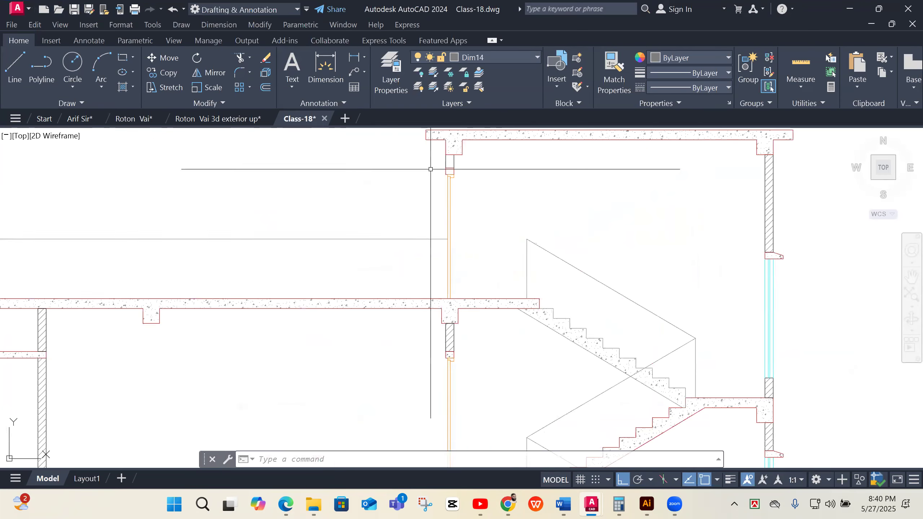
scroll(542, 182, down, 2)
scroll(674, 223, down, 1)
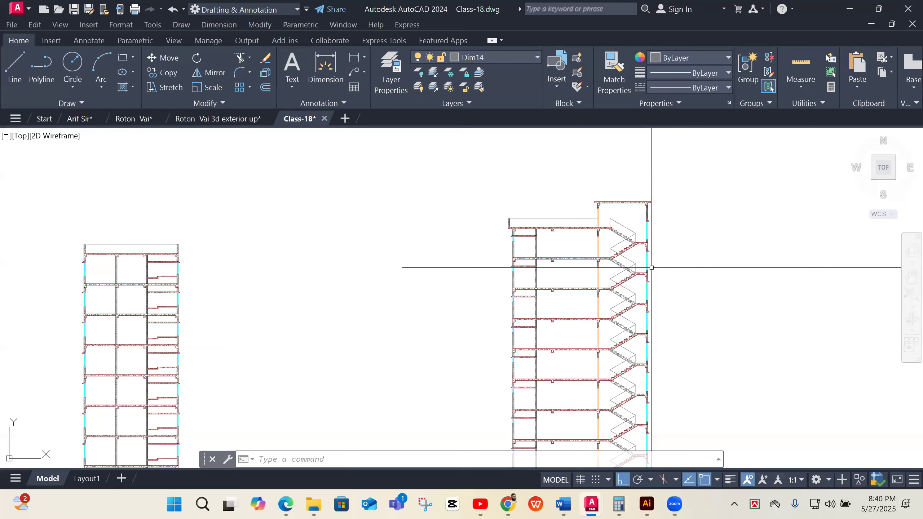
scroll(717, 260, down, 3)
scroll(552, 259, down, 1)
- Examine the other multi-storey section from the parapet down to the ground line, together with the floor plan below it
scroll(450, 254, up, 4)
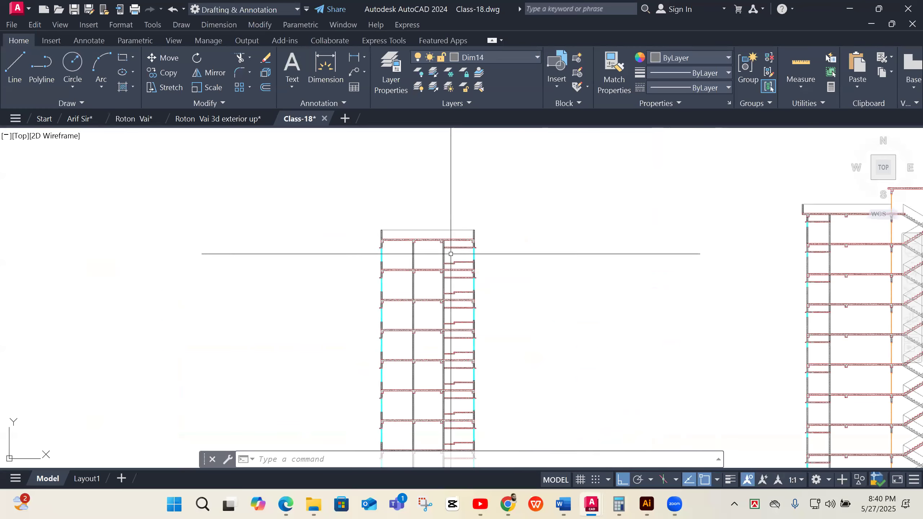
scroll(450, 254, up, 6)
scroll(461, 244, down, 4)
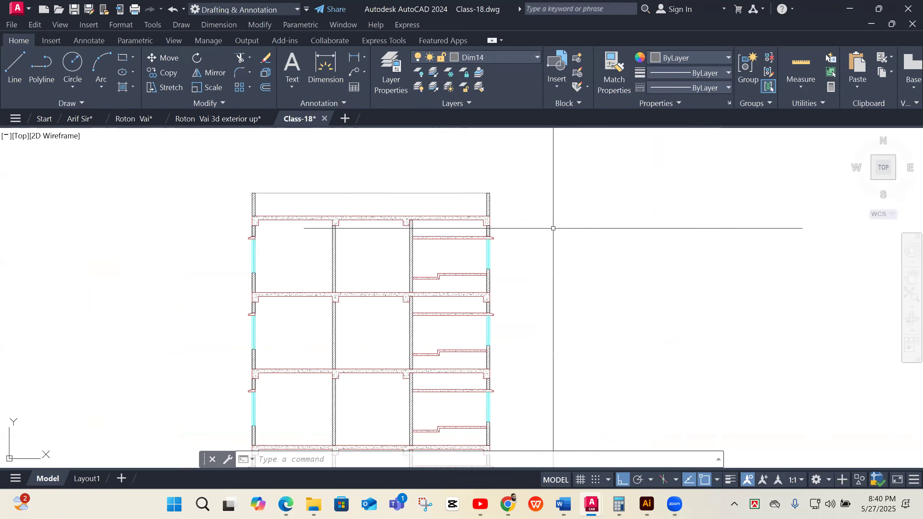
scroll(427, 252, up, 2)
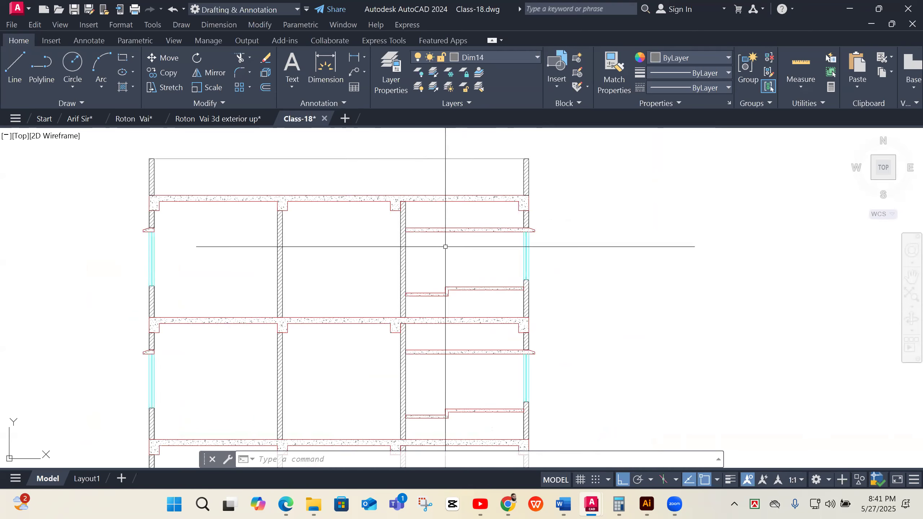
scroll(445, 251, down, 2)
scroll(384, 261, down, 5)
scroll(307, 327, up, 4)
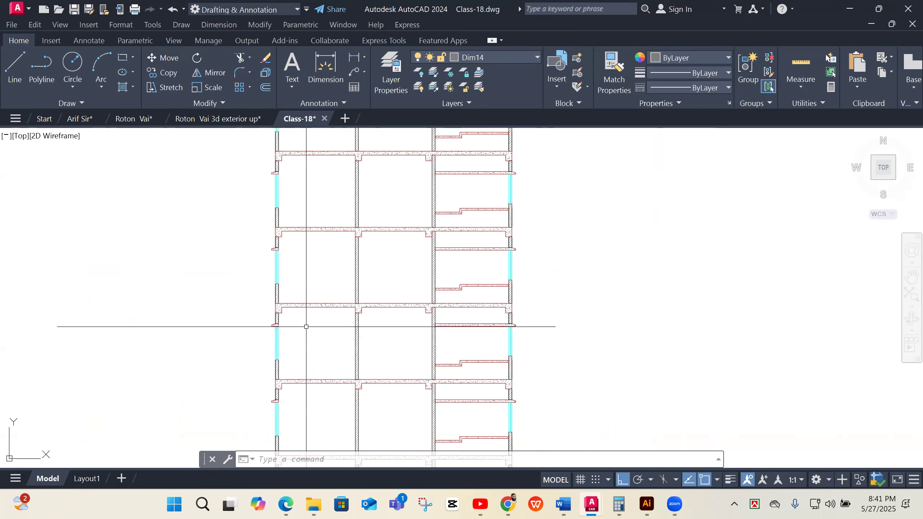
scroll(339, 320, down, 2)
scroll(344, 295, up, 2)
scroll(467, 295, down, 6)
scroll(404, 330, up, 6)
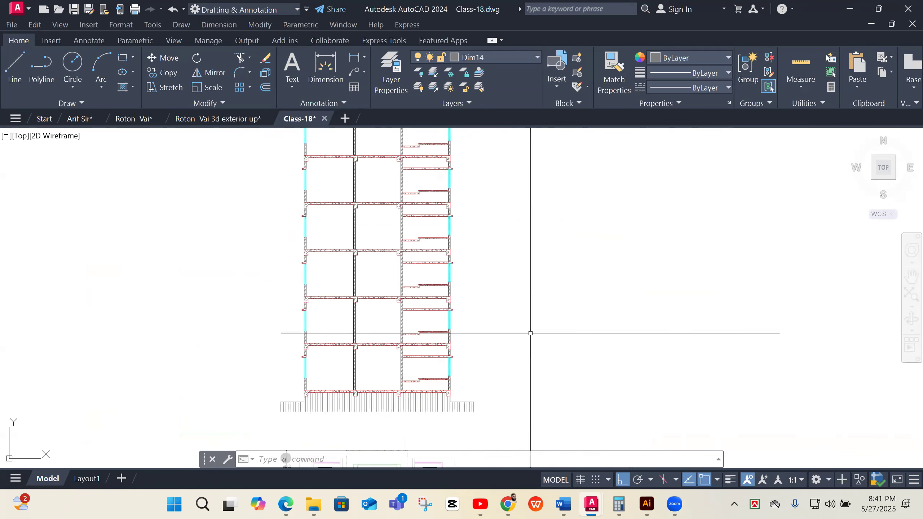
scroll(531, 334, down, 4)
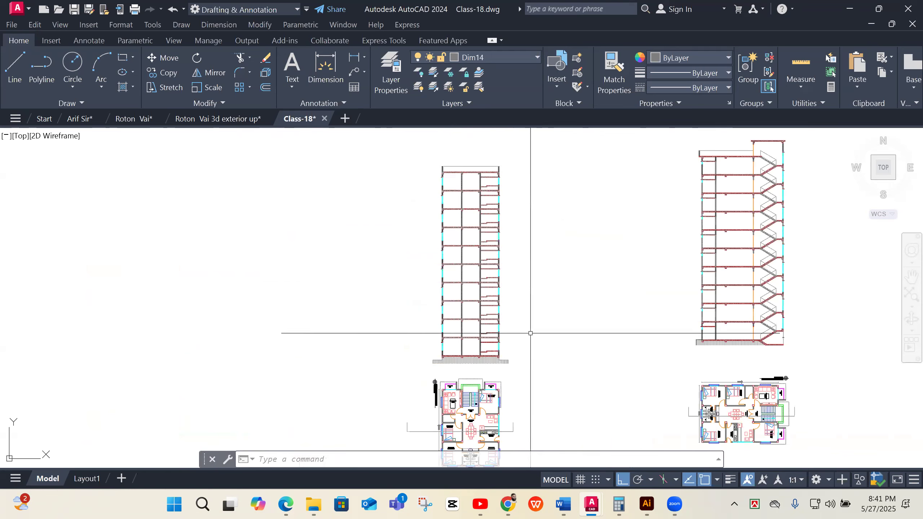
scroll(531, 333, down, 2)
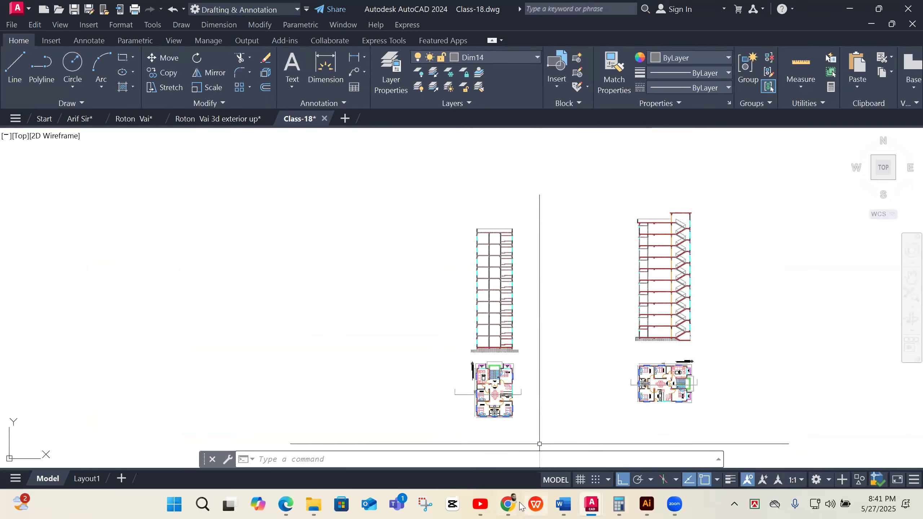
- Switch back to the Chrome window holding Drive and bring up the A-CAD ONLINE BATCH-2502 group chat in WhatsApp Web
mouse_move(521, 506)
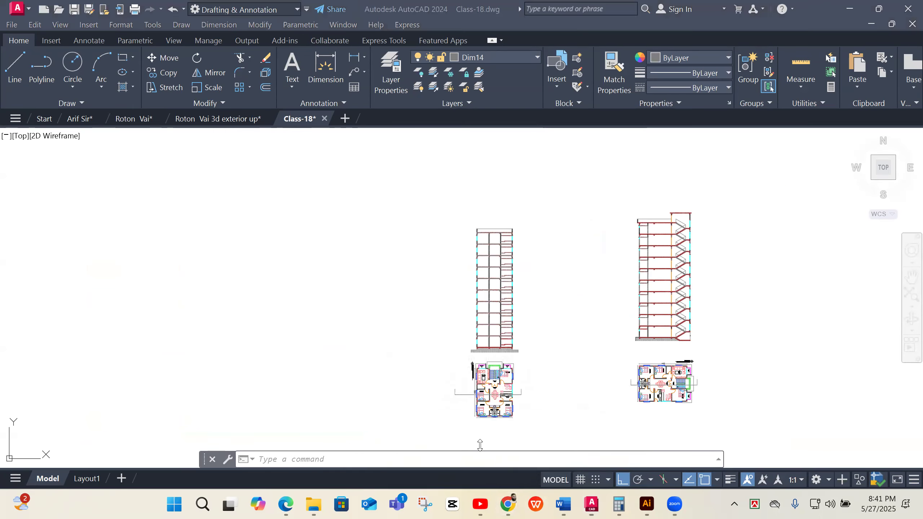
click(487, 454)
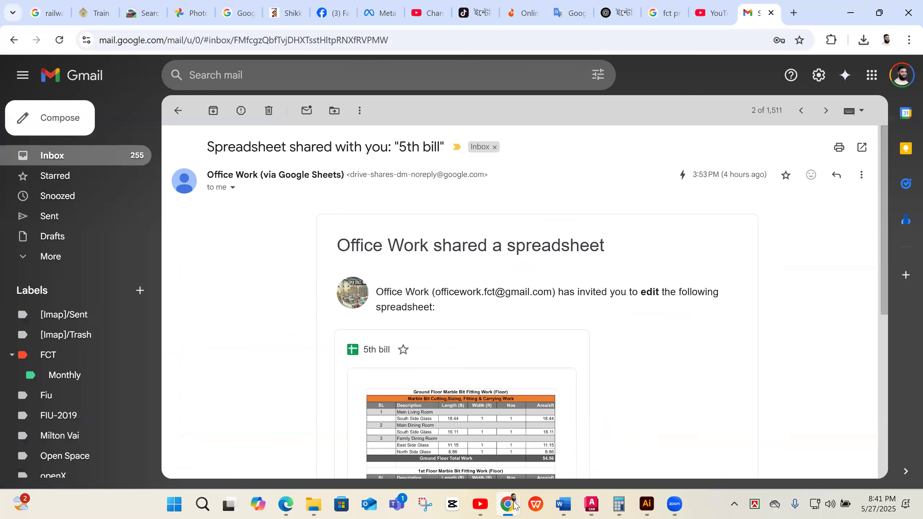
mouse_move(514, 505)
click(558, 457)
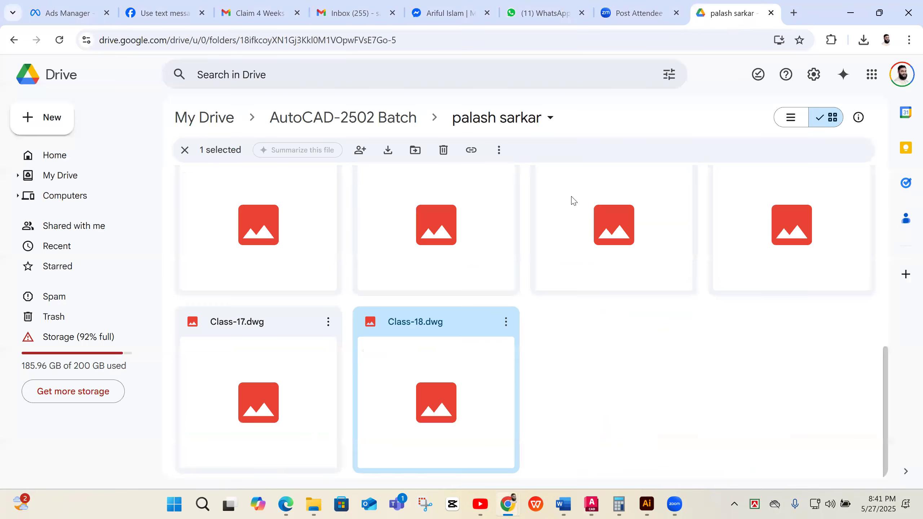
click(544, 13)
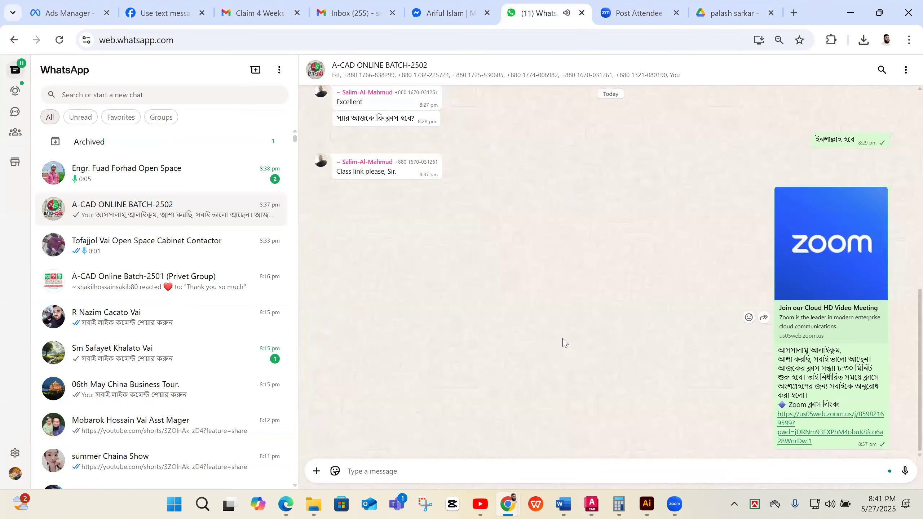
- Download "18 th Class Assignment of Batch 2.dwg" from the group chat and open it in AutoCAD
scroll(596, 343, up, 5)
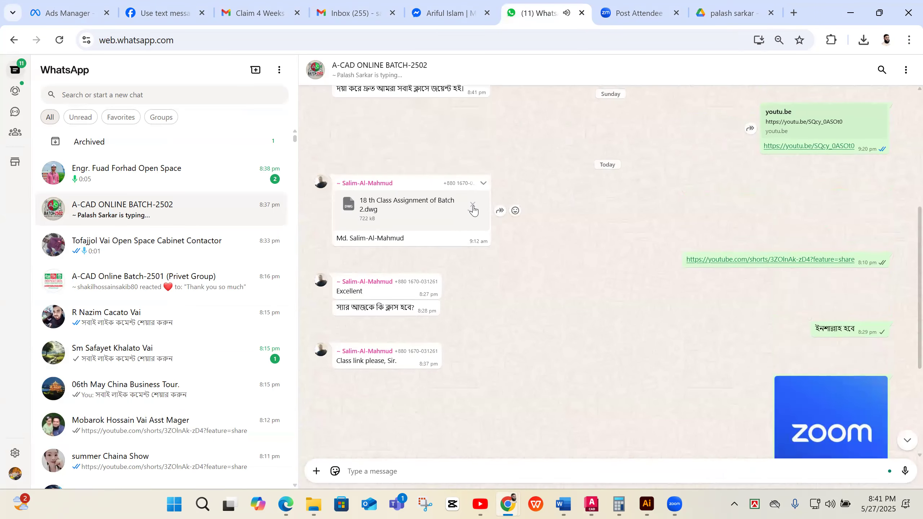
click(473, 211)
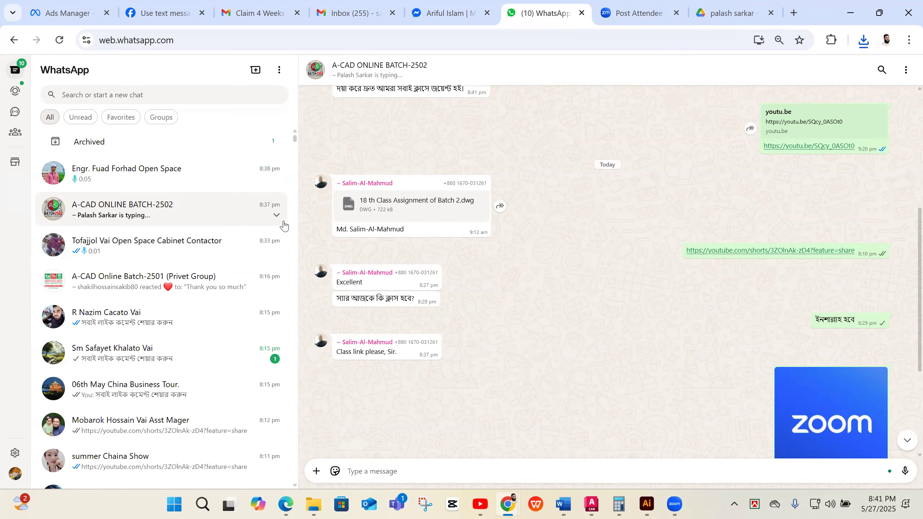
click(865, 41)
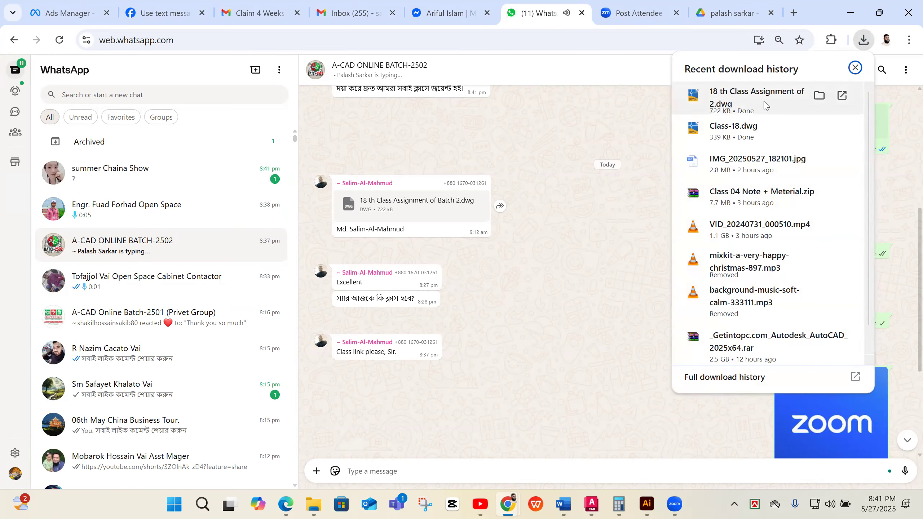
click(764, 105)
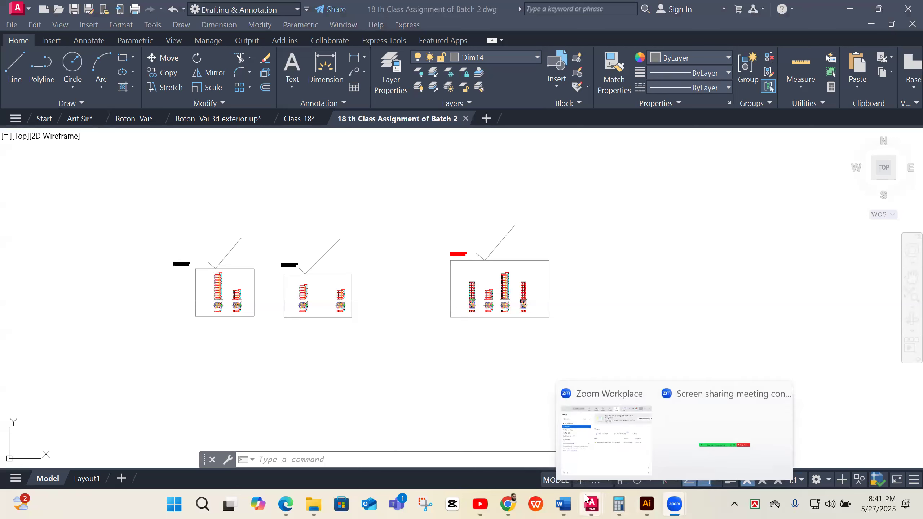
- Change the red ground hatch under the shorter staircase section to the ANSI31 pattern at scale 50
mouse_move(591, 505)
click(867, 449)
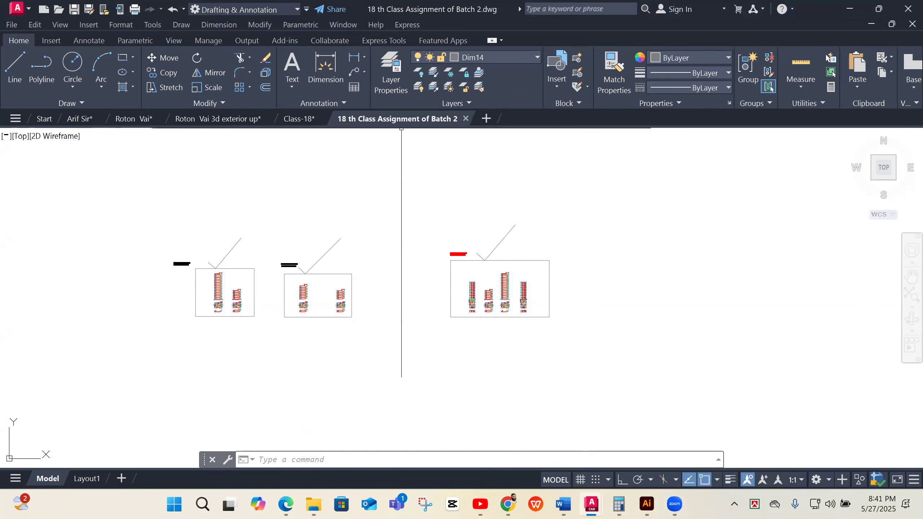
scroll(240, 287, up, 5)
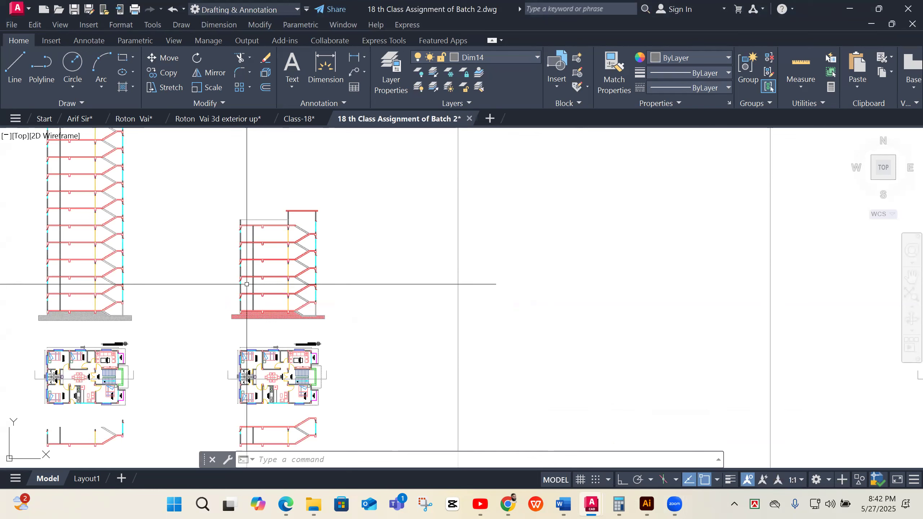
scroll(250, 279, up, 4)
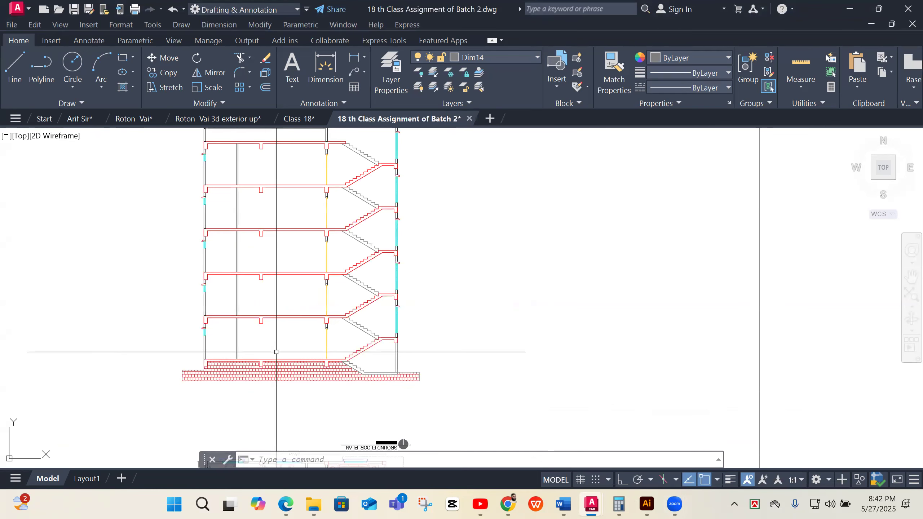
scroll(266, 376, up, 4)
scroll(304, 364, down, 5)
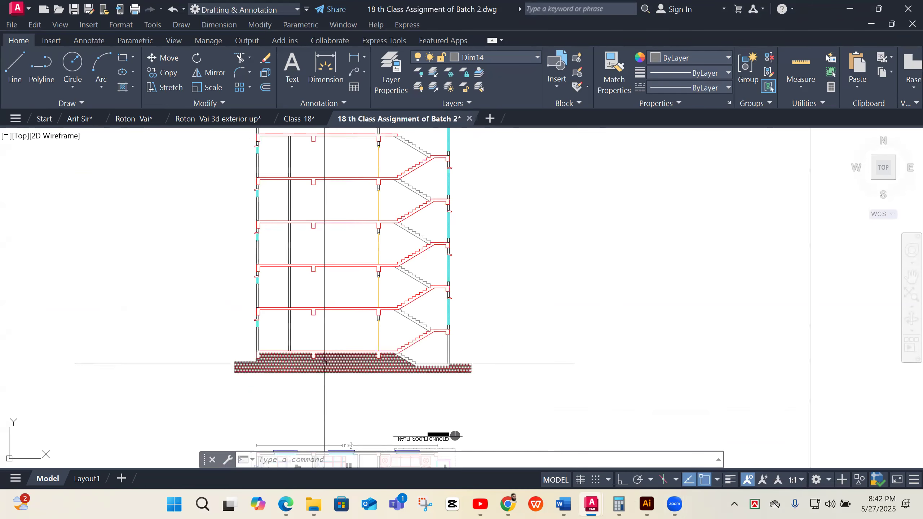
click(358, 361)
scroll(301, 347, up, 4)
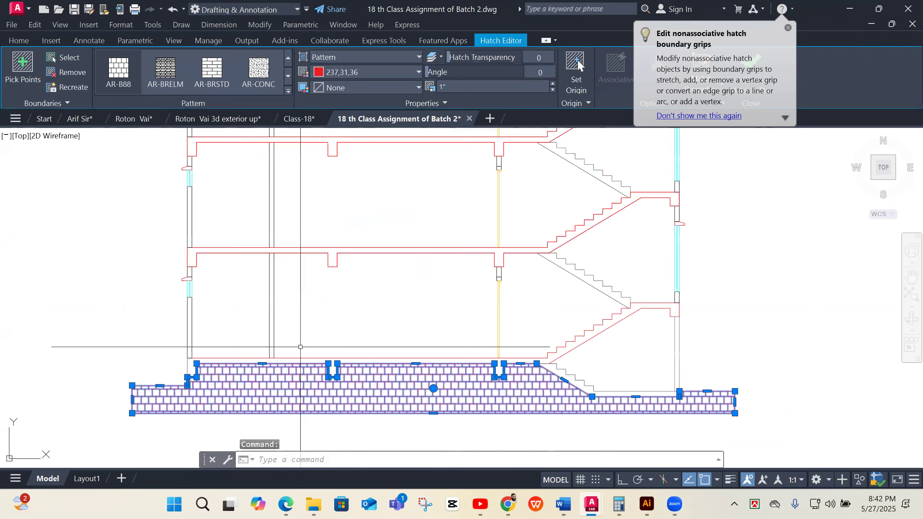
scroll(458, 284, down, 1)
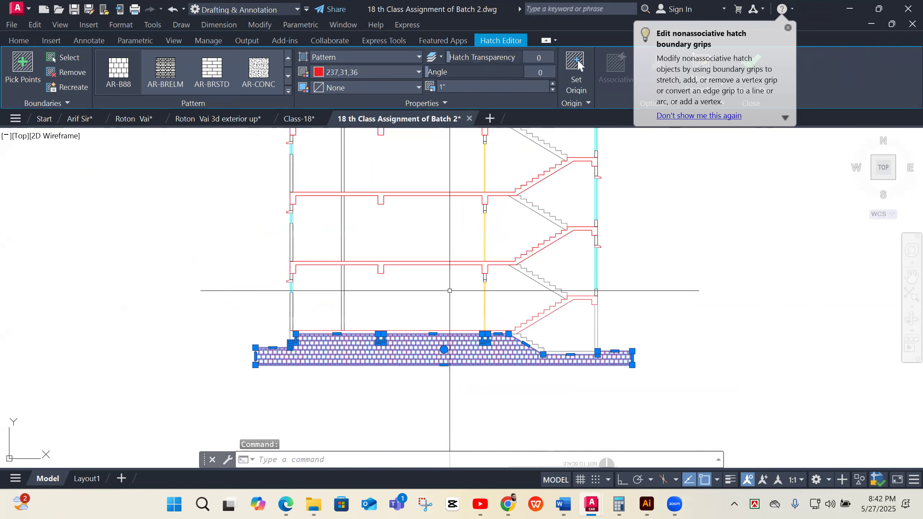
scroll(367, 348, up, 1)
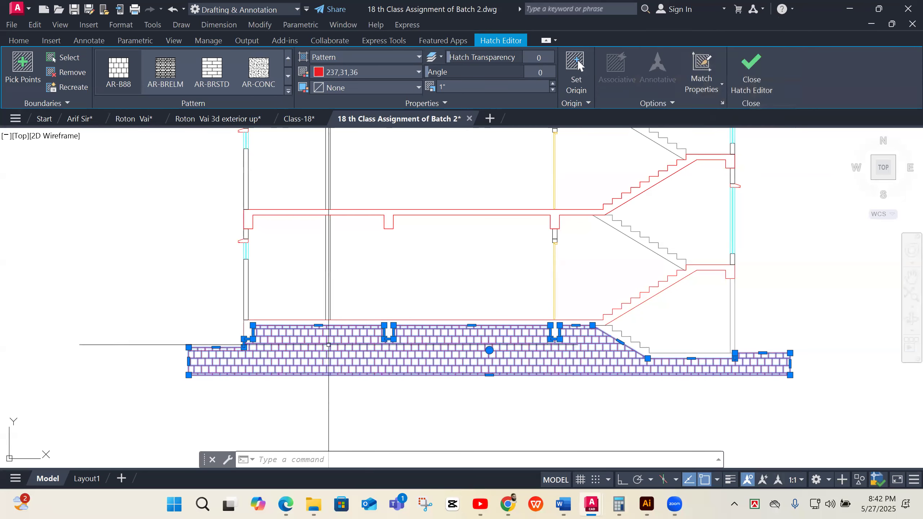
scroll(335, 352, up, 2)
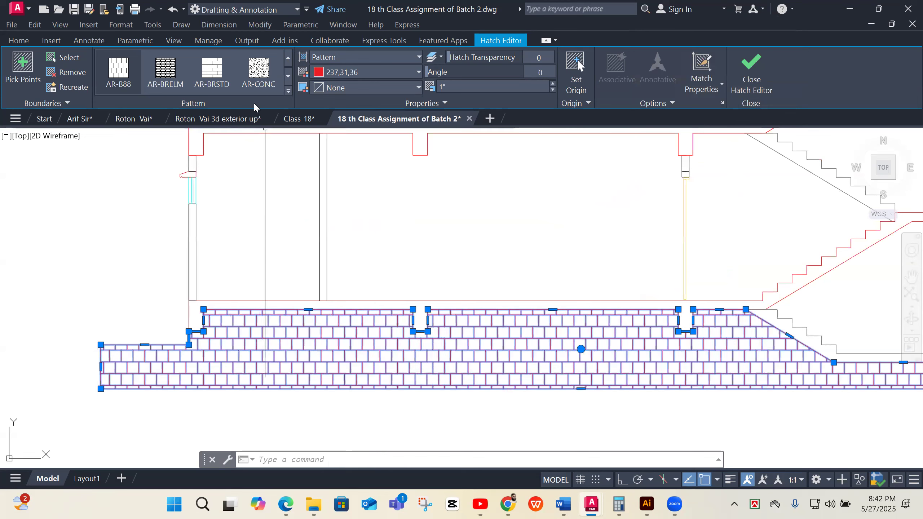
click(288, 90)
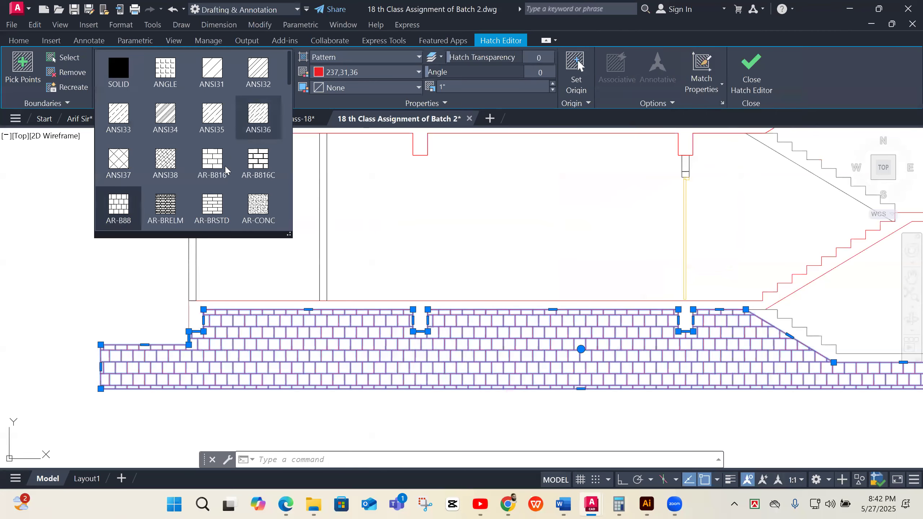
click(214, 84)
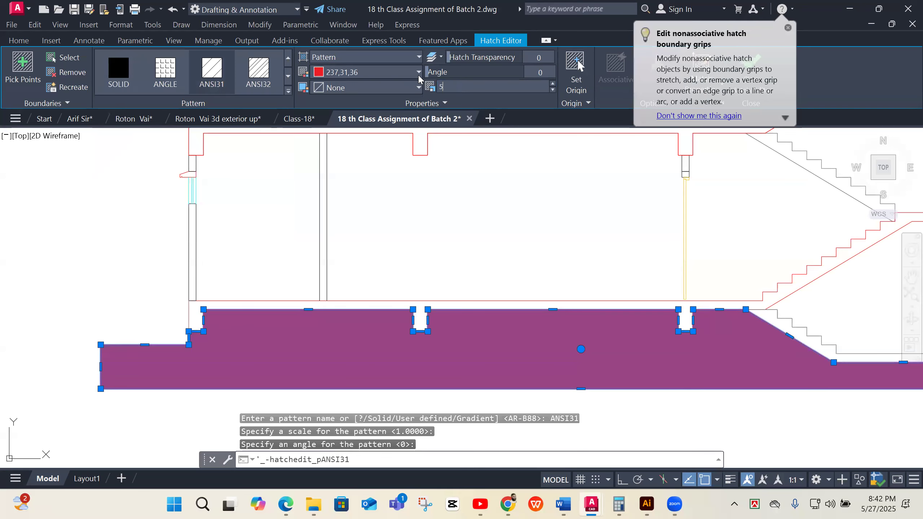
key(Return)
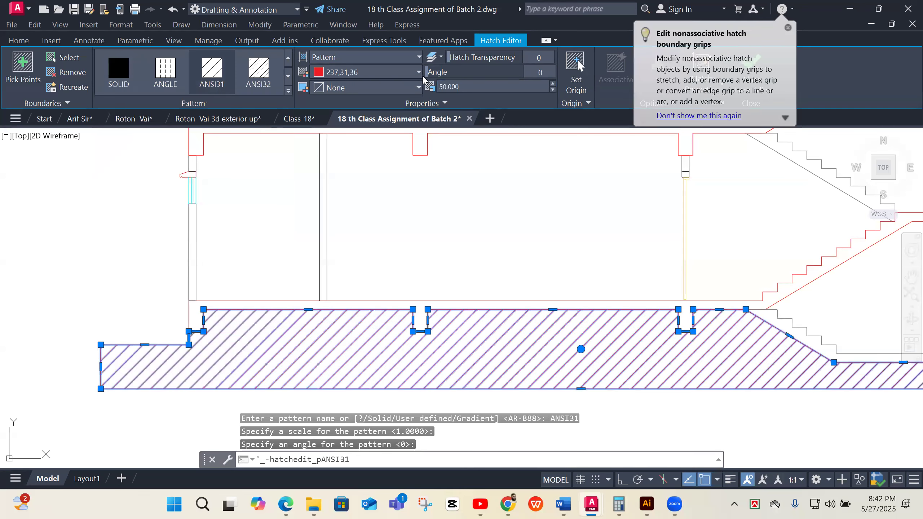
- Set the ground hatch's angle to 45 and its colour to index colour 8
click(538, 71)
text(45)
key(Return)
scroll(369, 264, down, 4)
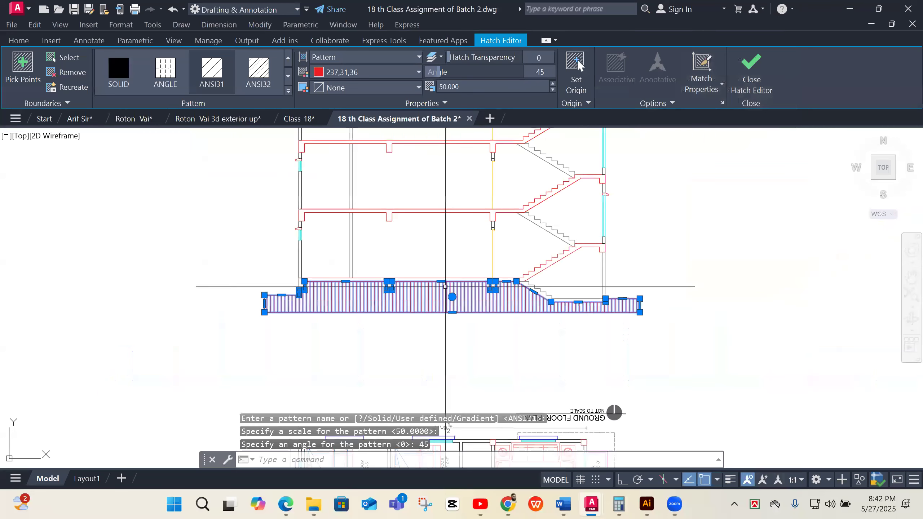
click(357, 72)
click(396, 198)
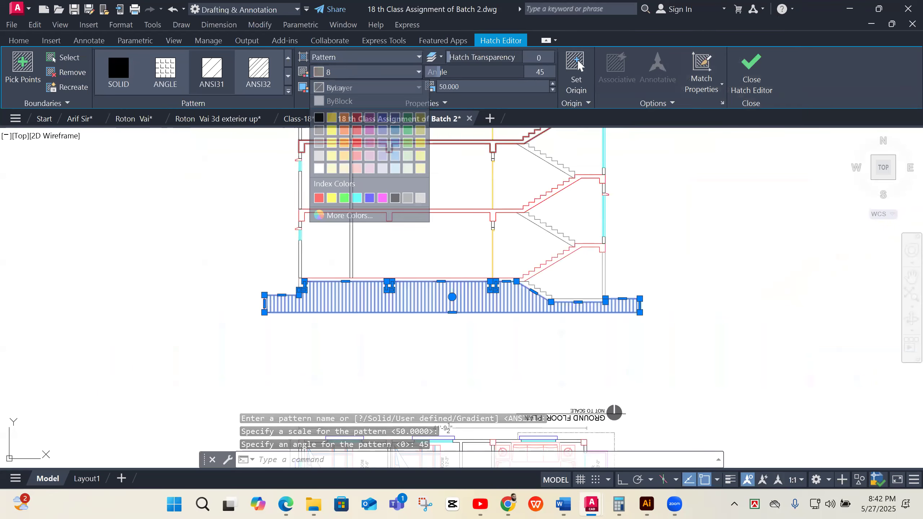
scroll(581, 309, down, 2)
key(Escape)
key(Escape)
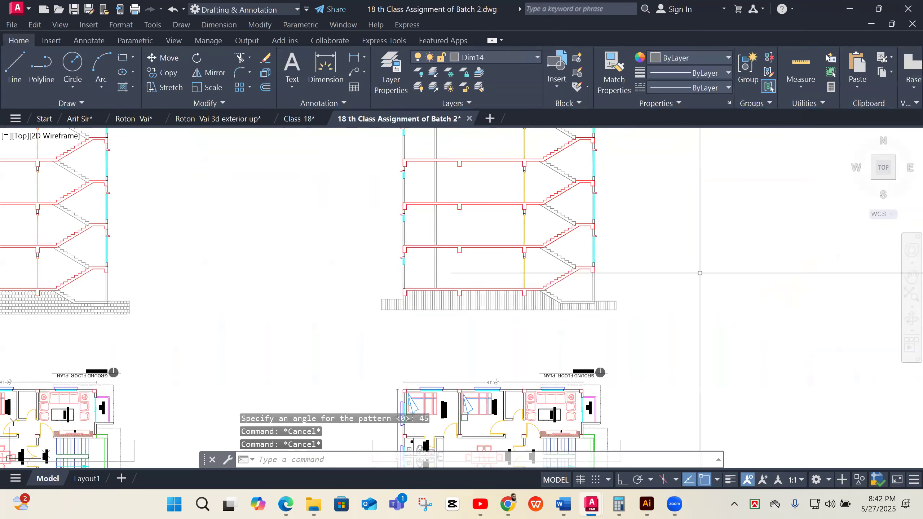
- Match the properties of the edited ground hatch onto the brick ground hatch of the neighbouring tall section
scroll(700, 273, down, 2)
scroll(237, 297, up, 2)
scroll(697, 272, up, 2)
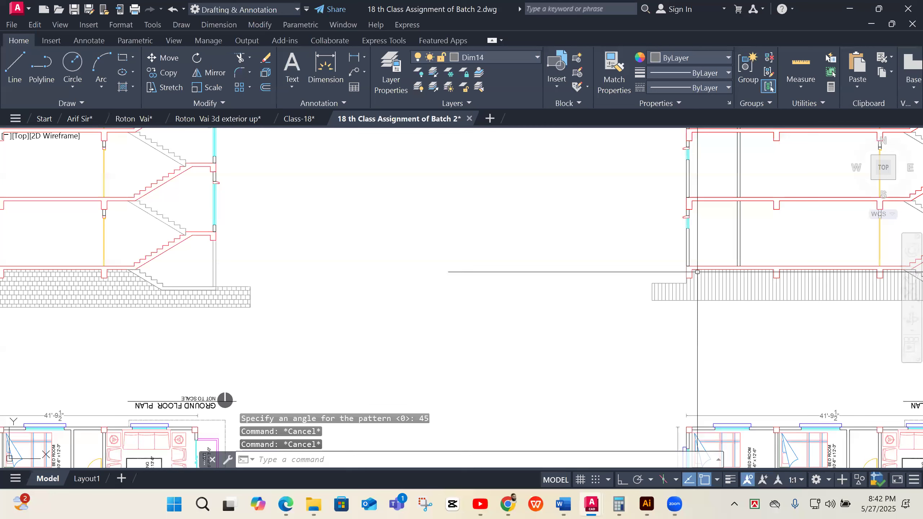
text(m)
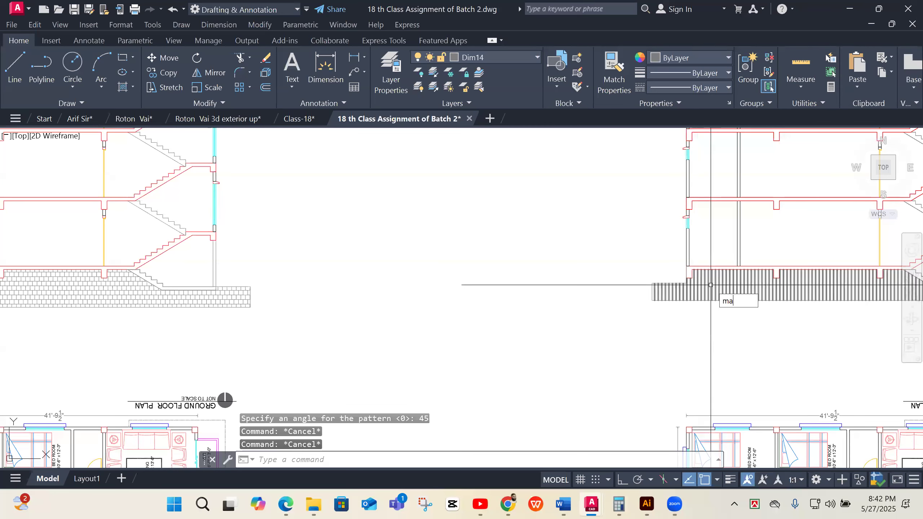
text(a)
key(Return)
click(785, 288)
click(119, 299)
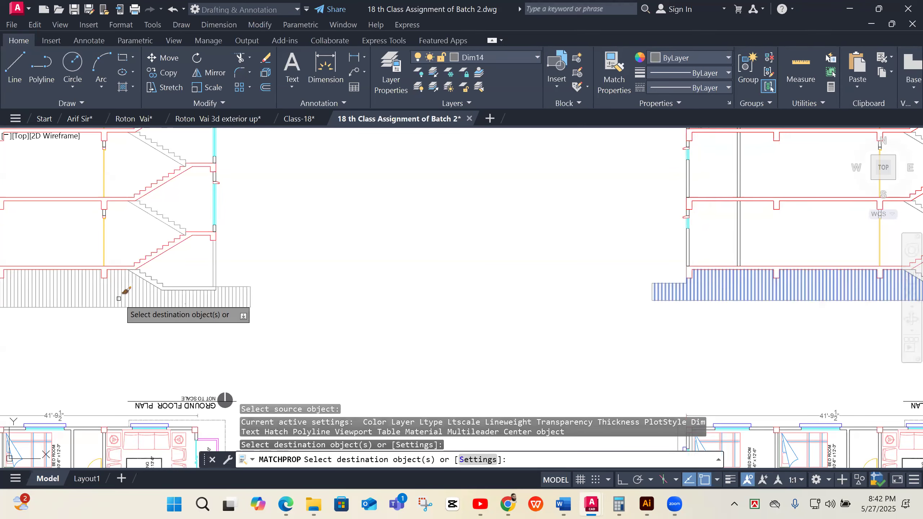
key(Return)
- Examine the tall and short staircase sections and their floor plans across the framed class assignments
scroll(513, 303, down, 3)
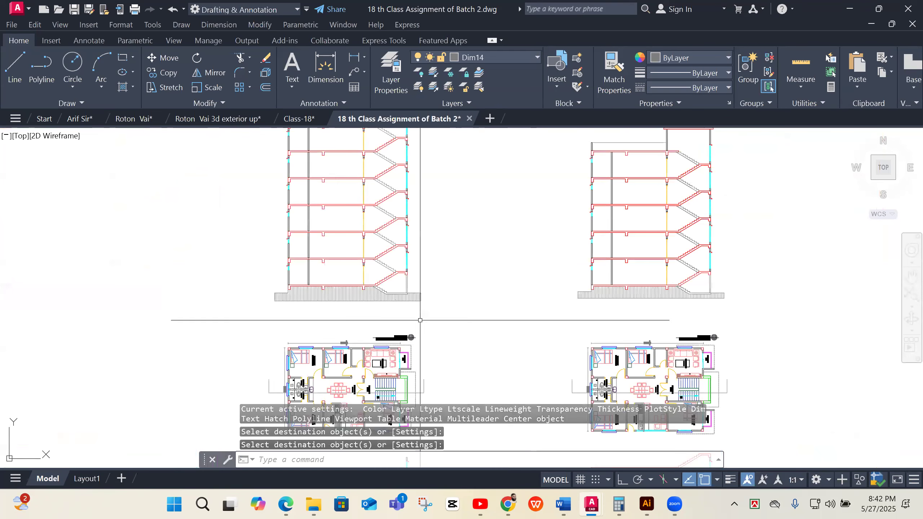
scroll(420, 320, up, 6)
scroll(230, 280, down, 5)
scroll(318, 181, up, 3)
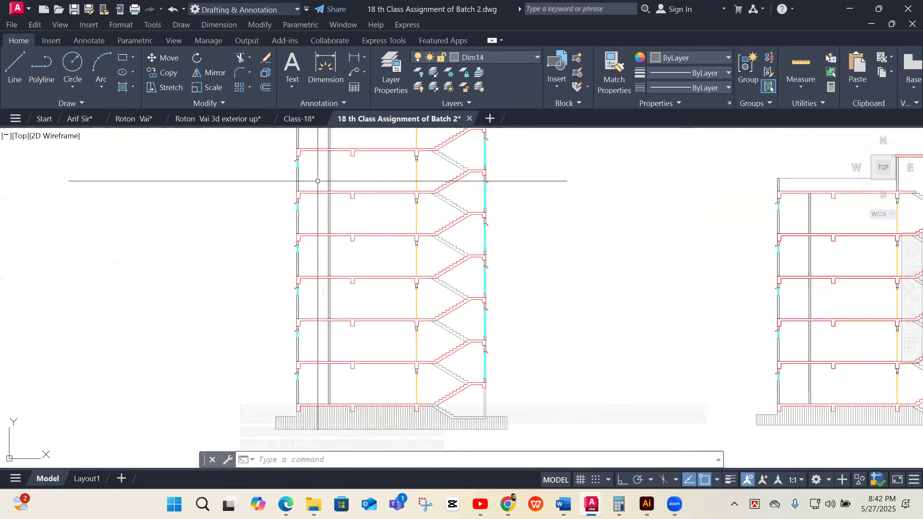
scroll(190, 257, down, 4)
scroll(431, 182, up, 3)
scroll(382, 258, down, 3)
scroll(428, 171, up, 7)
scroll(381, 221, down, 4)
scroll(277, 247, down, 6)
scroll(475, 278, up, 2)
scroll(475, 278, up, 2)
scroll(402, 309, down, 3)
scroll(755, 299, up, 3)
scroll(633, 290, up, 2)
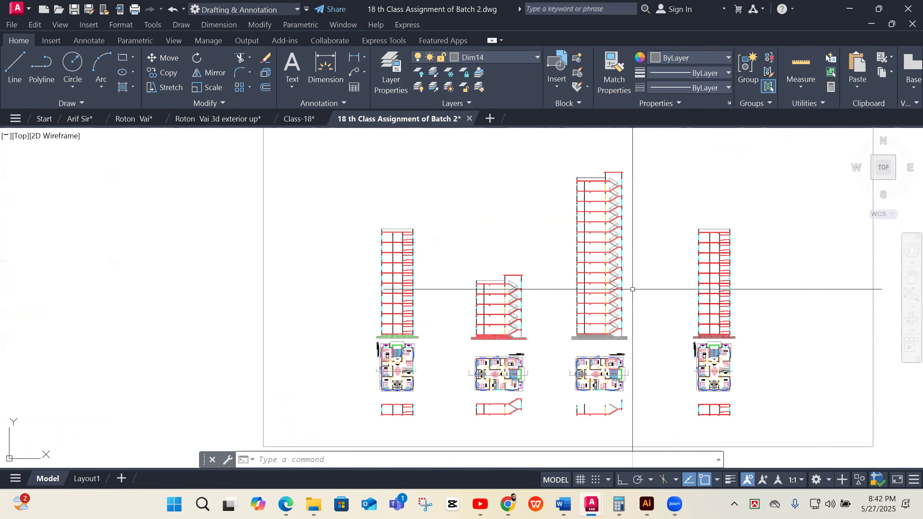
- Examine the 18th class section with the green ground hatch, checking its slabs, beams, stair landings and base
scroll(454, 334, down, 6)
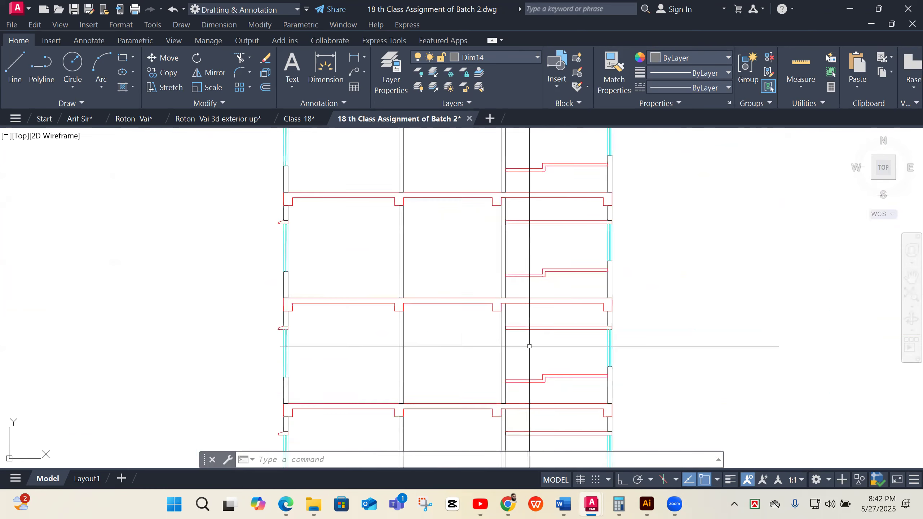
scroll(538, 350, up, 8)
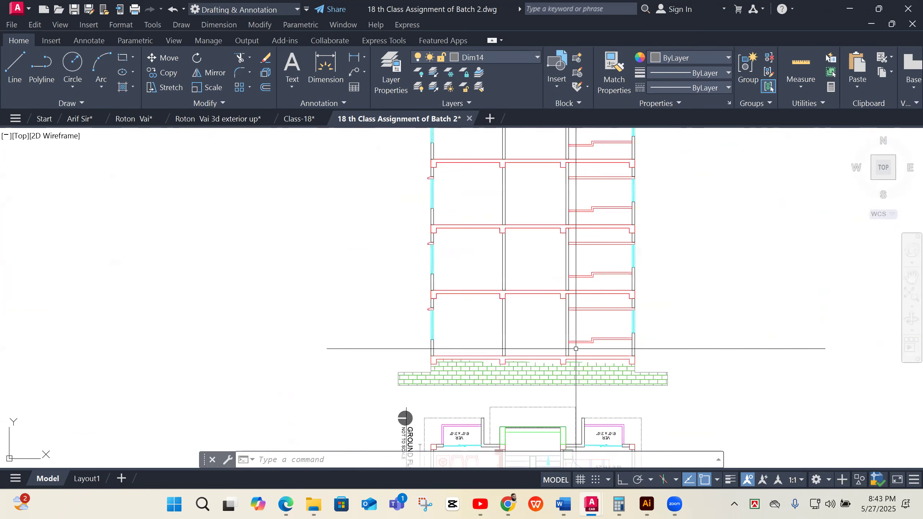
scroll(454, 365, down, 6)
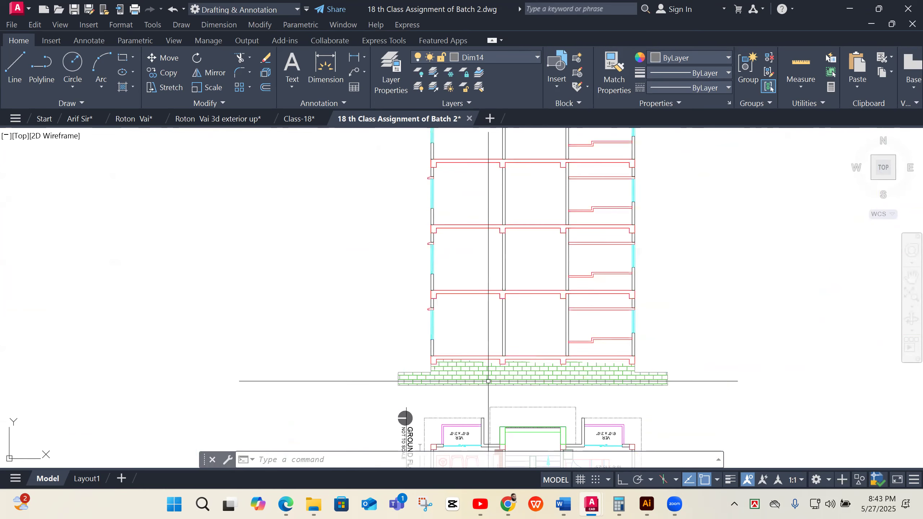
scroll(726, 371, up, 3)
scroll(725, 371, down, 6)
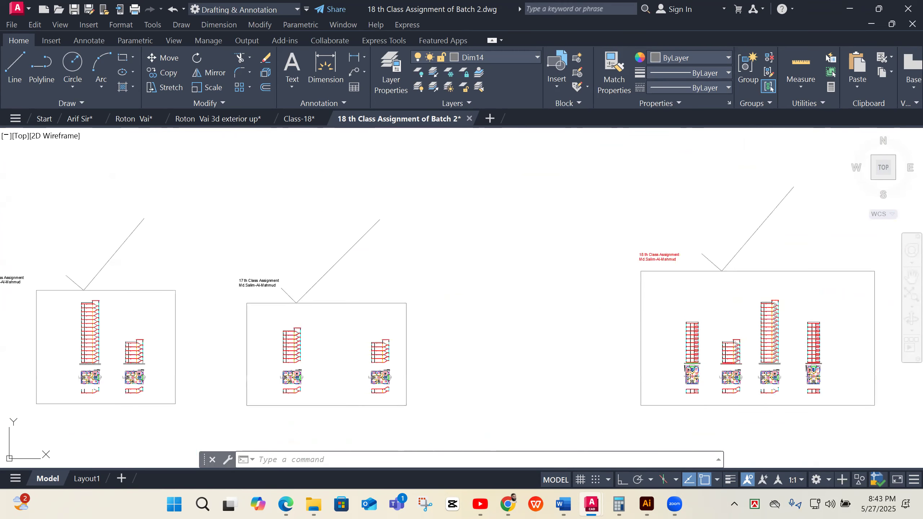
- Open the drawing Project 01 from the AutoCAD Online-02 folder on the Desktop
key(ctrl+o)
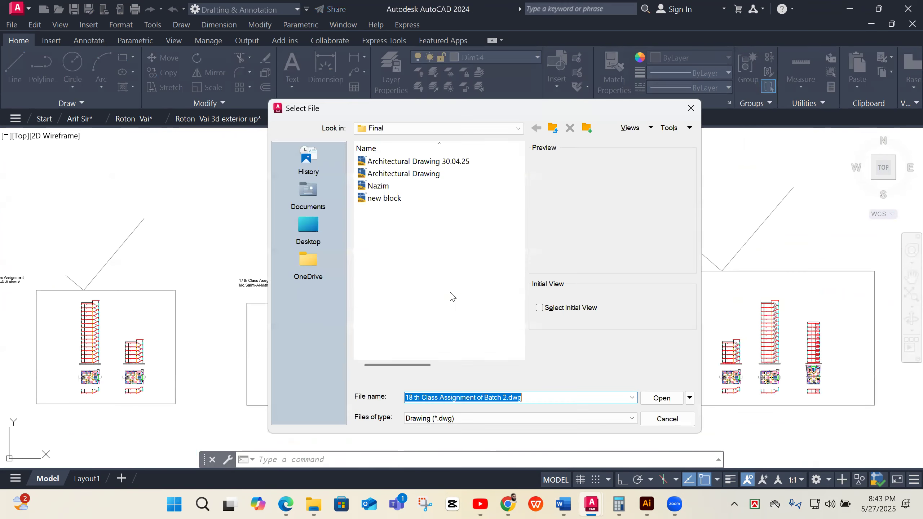
click(410, 186)
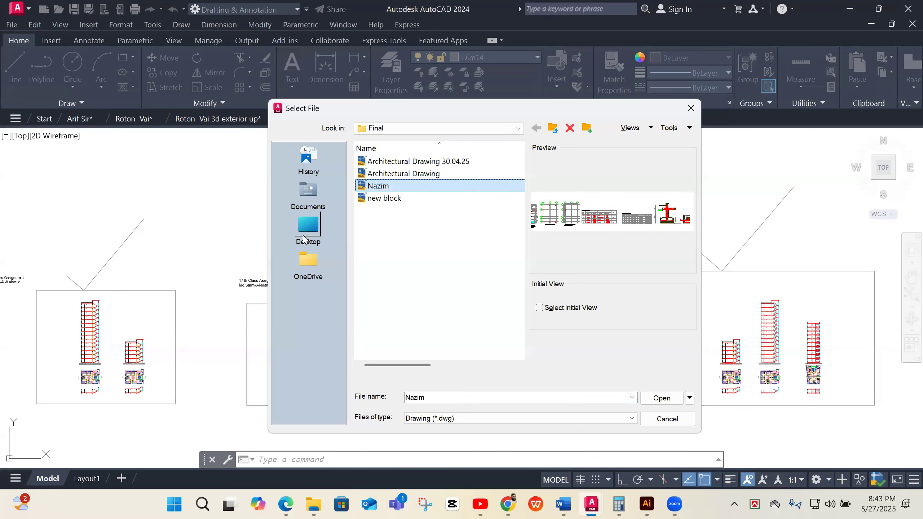
click(327, 223)
scroll(403, 298, down, 1)
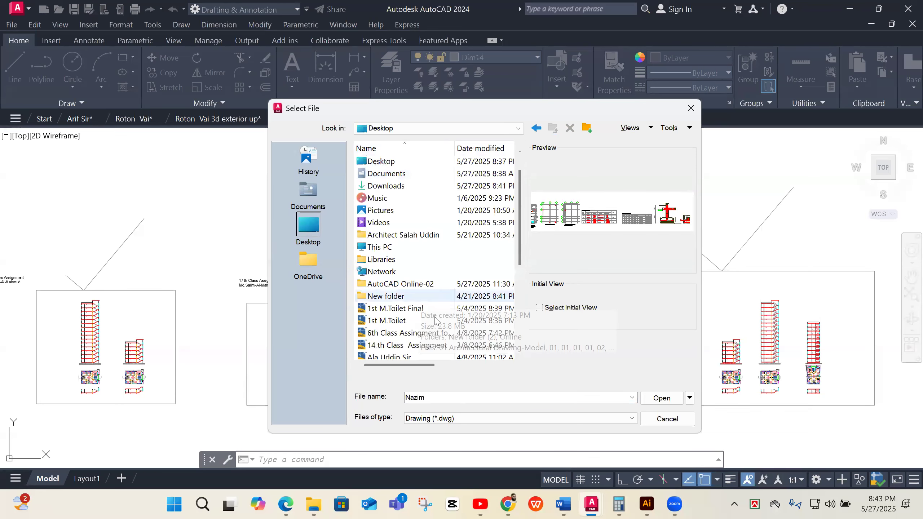
scroll(435, 320, down, 1)
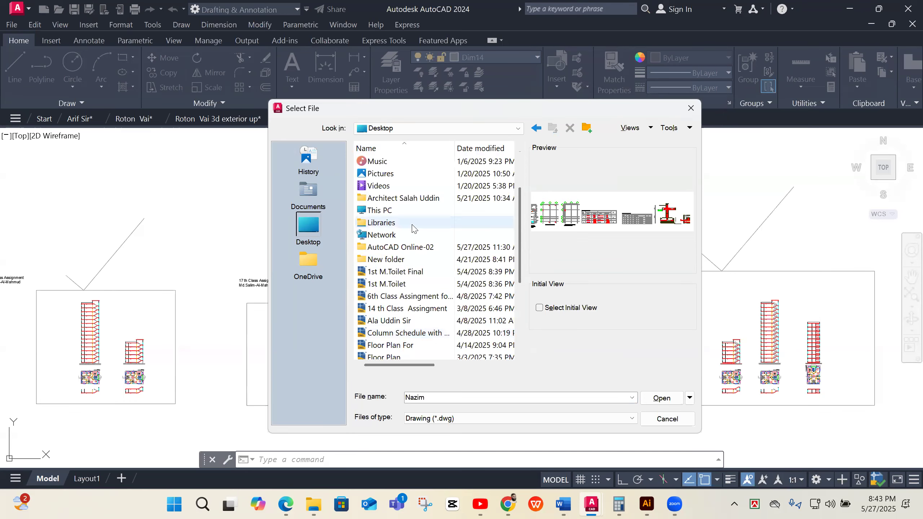
double_click(426, 247)
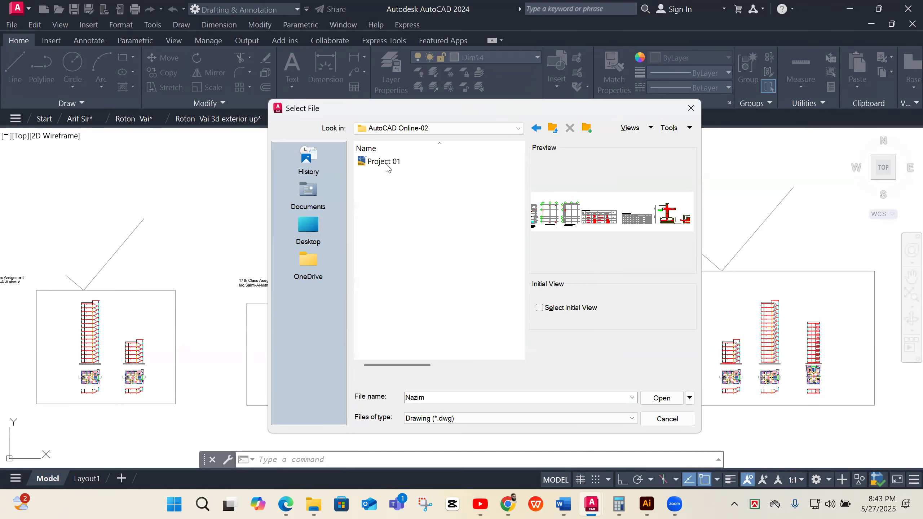
click(386, 166)
click(662, 398)
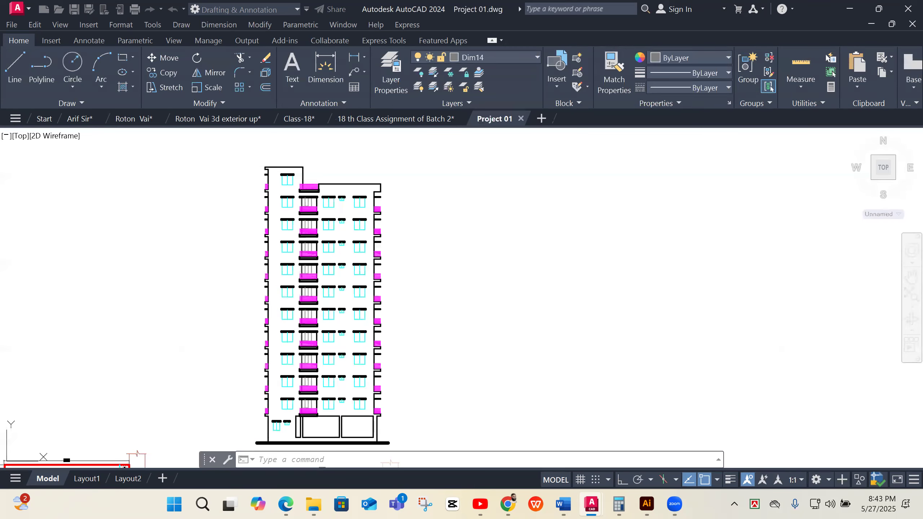
- Look over the elevation and floor plans in Project 01 and bring up the list of recent drawings
scroll(454, 318, down, 4)
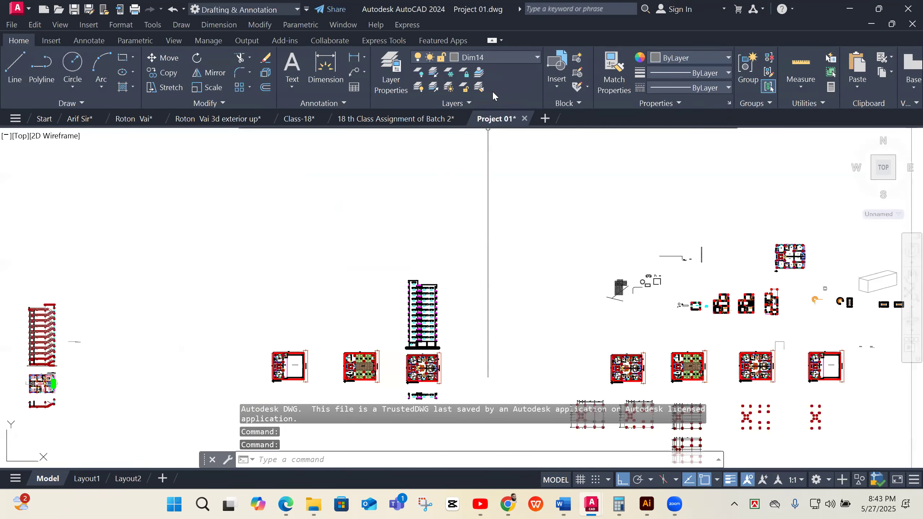
scroll(426, 309, down, 3)
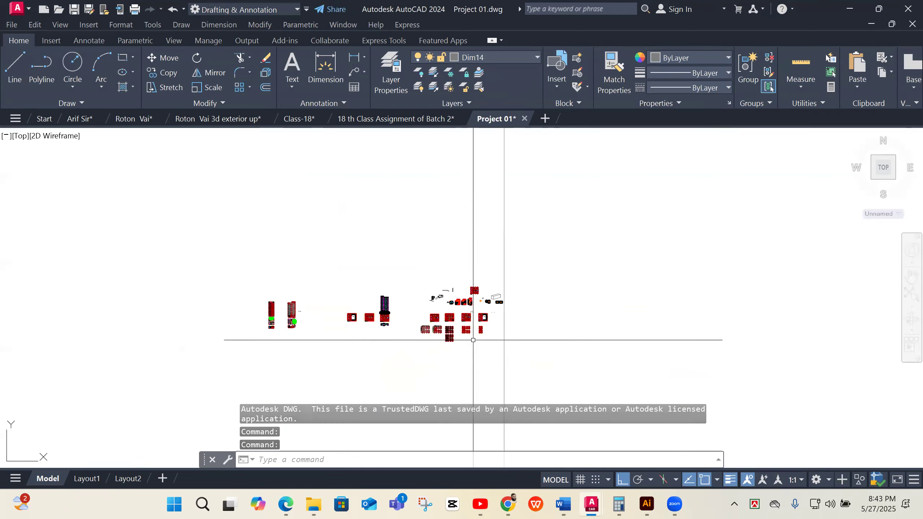
scroll(472, 340, up, 3)
scroll(465, 299, down, 1)
scroll(362, 270, up, 2)
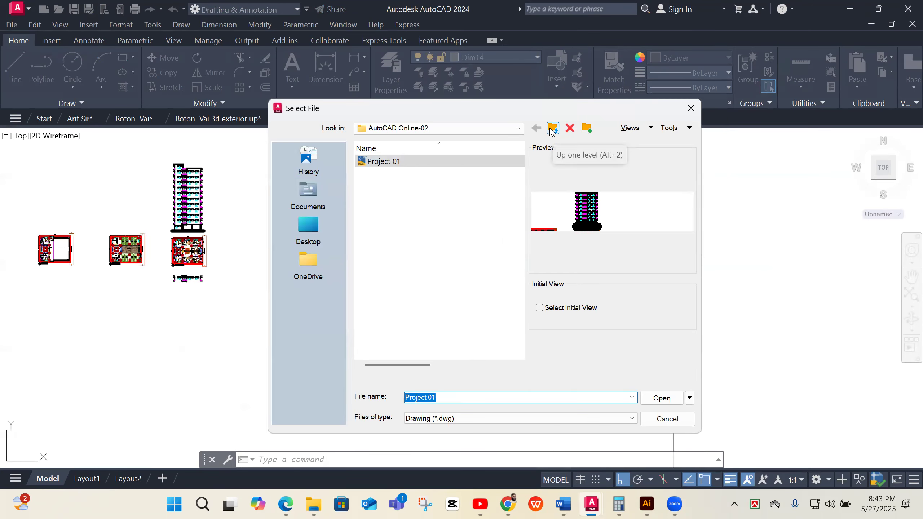
click(683, 111)
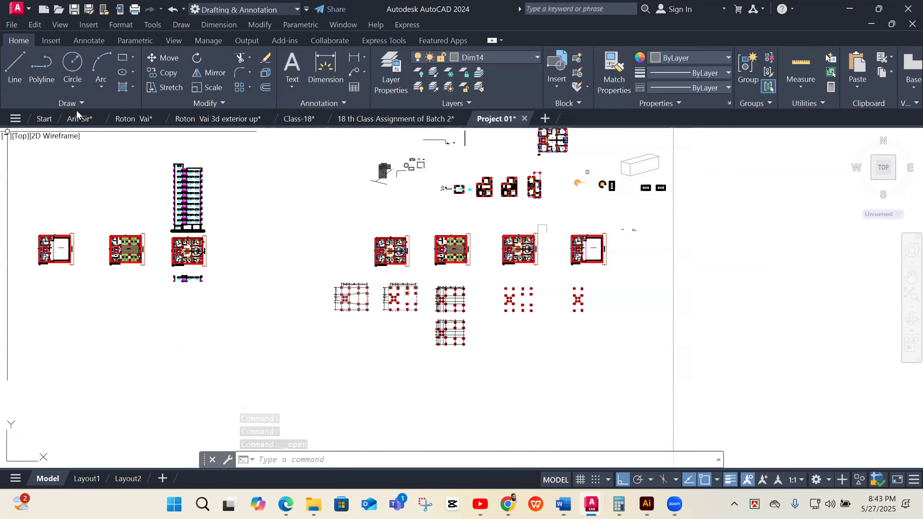
click(45, 119)
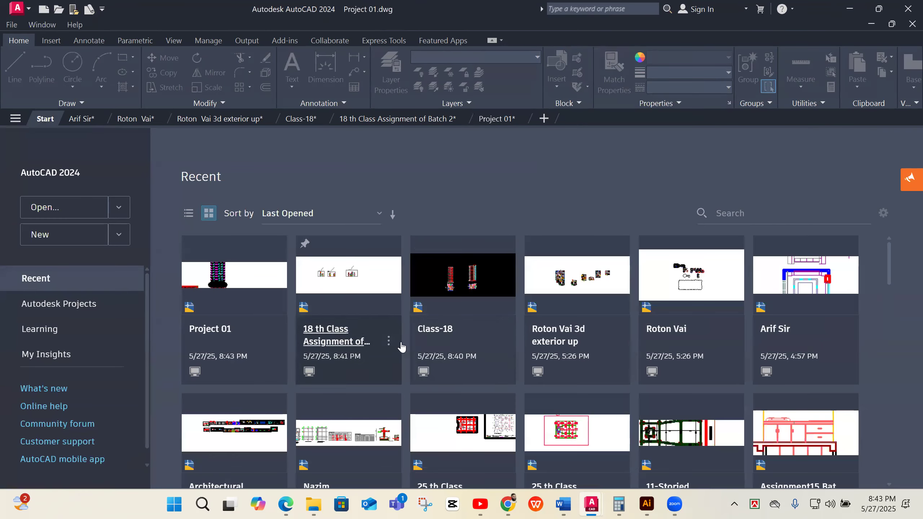
- Open the pinned 11-Storied drawing from the list of recent files
scroll(720, 353, down, 3)
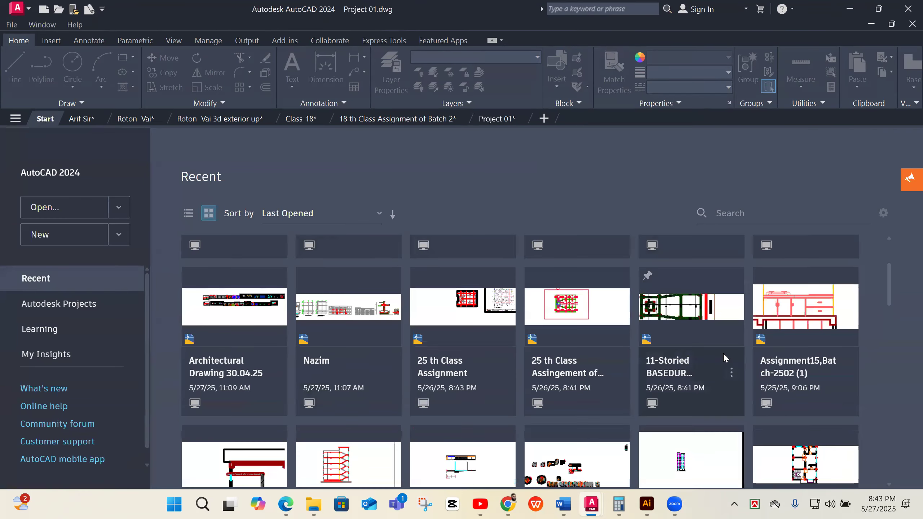
click(670, 373)
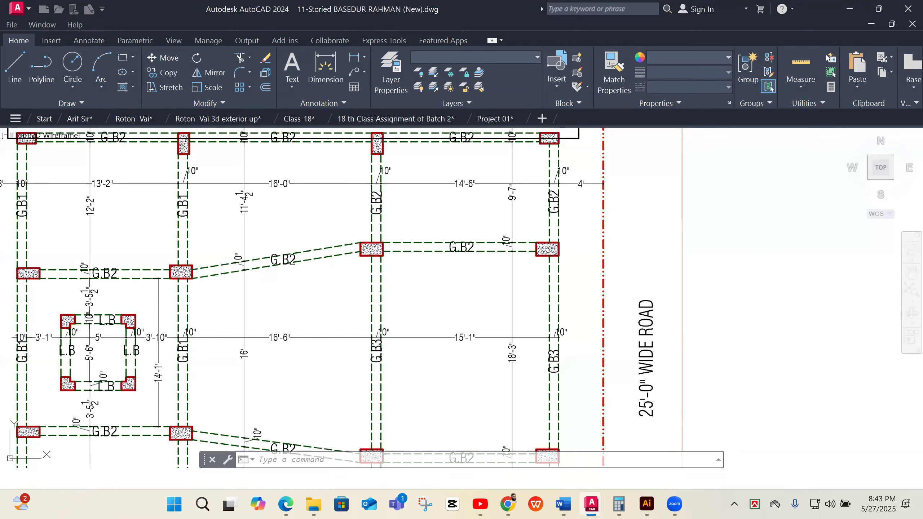
scroll(510, 306, down, 2)
scroll(510, 309, down, 2)
key(Escape)
key(Escape)
key(Escape)
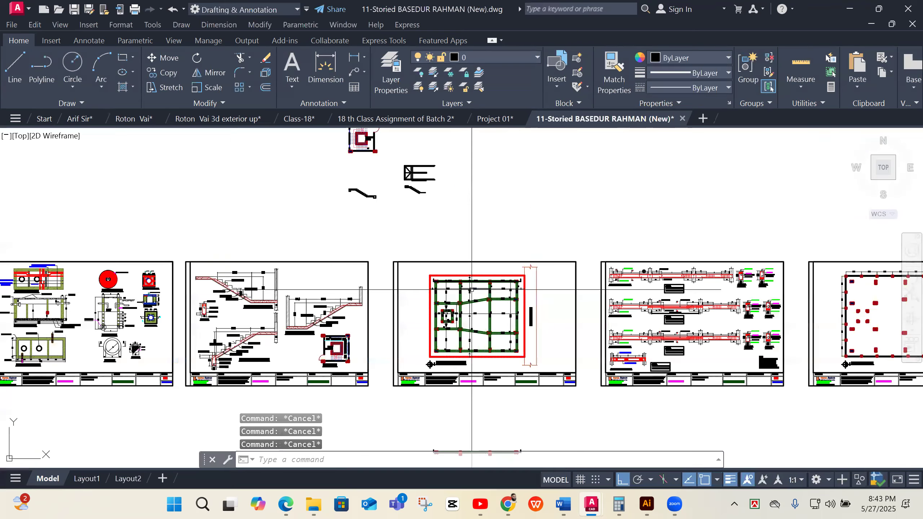
- Examine the rows of framed sheets in the 11-storied drawing, including the 1st to 10th and top floor plans and the lift details
scroll(472, 289, down, 1)
scroll(490, 294, down, 2)
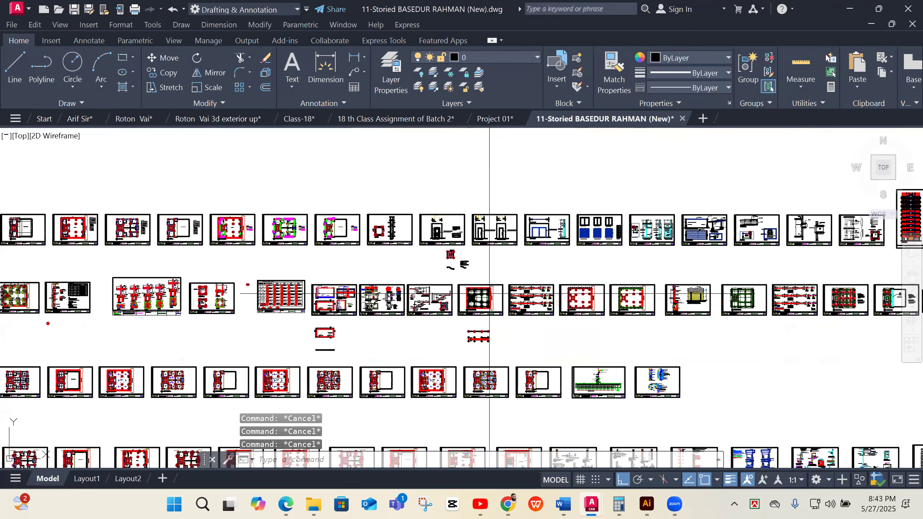
scroll(489, 271, up, 4)
scroll(490, 271, up, 4)
scroll(476, 274, down, 8)
scroll(509, 276, down, 3)
scroll(454, 277, up, 10)
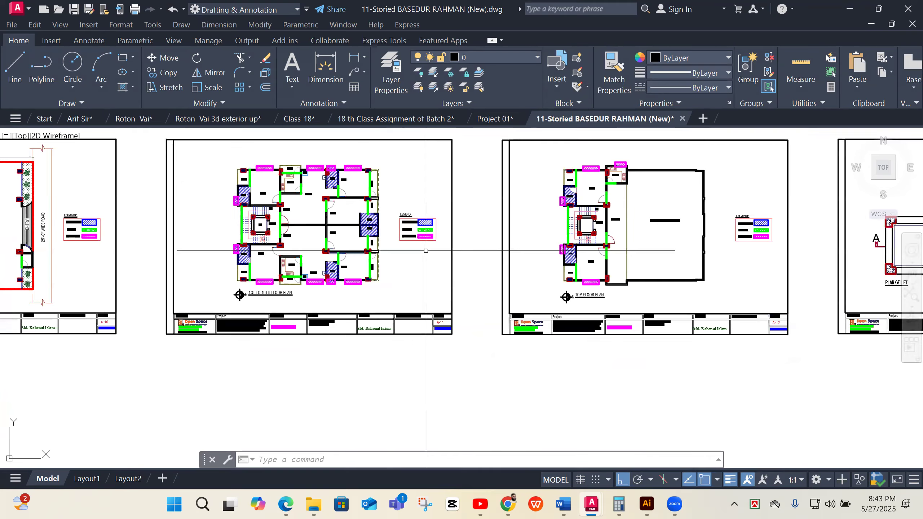
scroll(326, 251, down, 4)
scroll(538, 247, up, 4)
scroll(532, 269, down, 6)
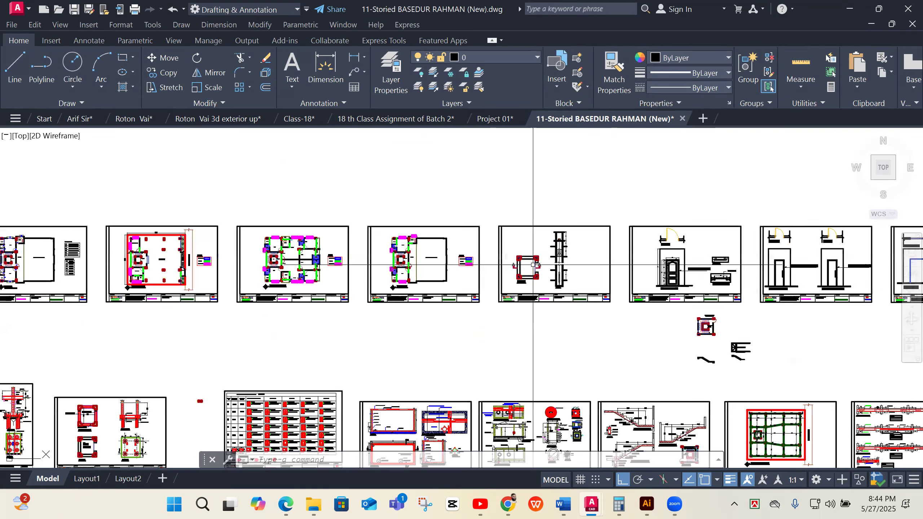
scroll(655, 272, up, 2)
scroll(656, 272, down, 4)
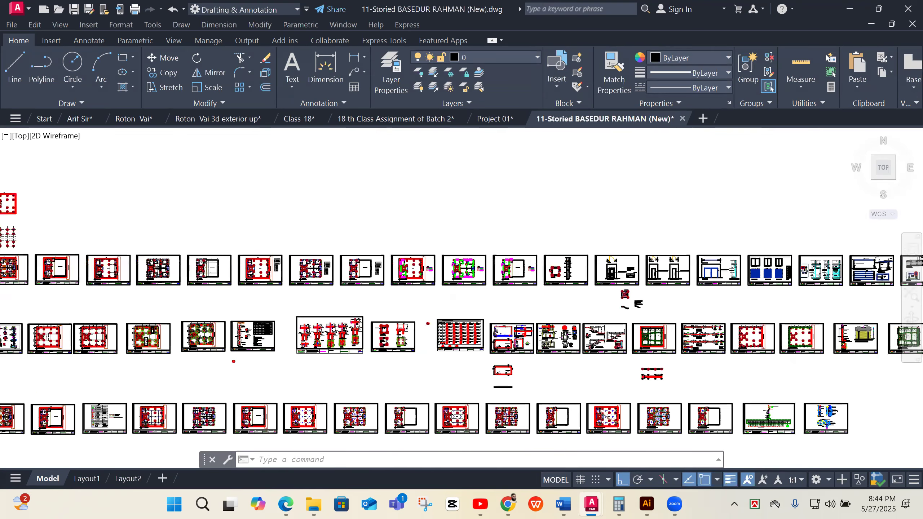
- Examine the 11-storied building's detail, elevation and section sheets, and survey how the whole sheet set is arranged in rows
scroll(625, 279, down, 2)
scroll(624, 280, up, 6)
scroll(624, 279, down, 3)
scroll(624, 280, down, 4)
scroll(255, 312, up, 4)
scroll(408, 297, down, 3)
scroll(409, 297, down, 2)
scroll(737, 278, up, 9)
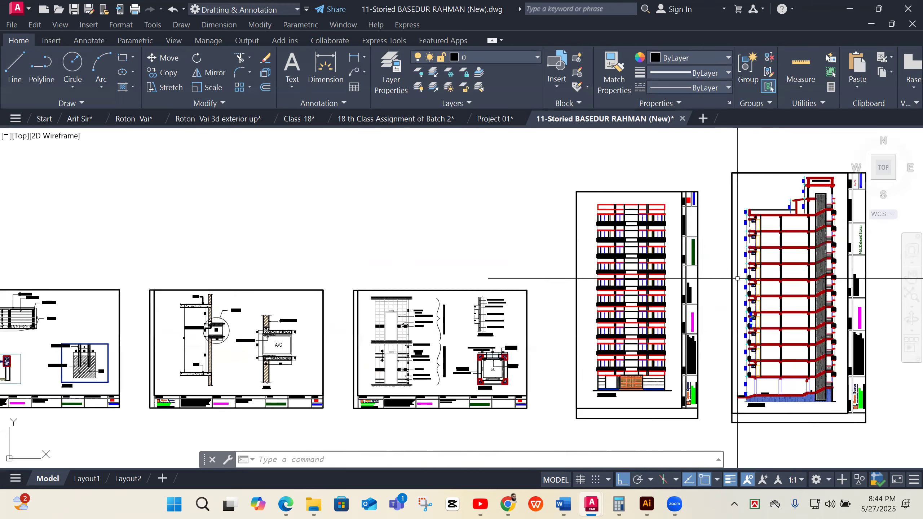
scroll(703, 279, up, 3)
scroll(555, 281, down, 8)
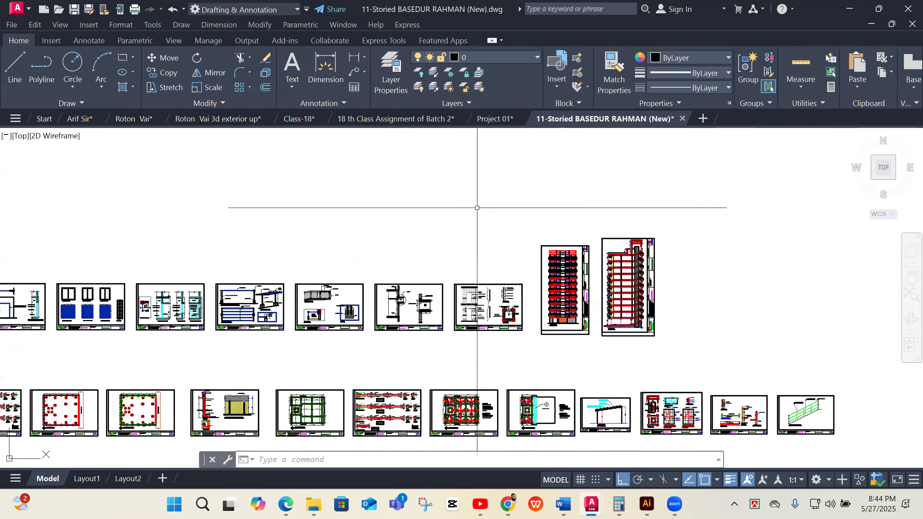
scroll(470, 311, up, 4)
scroll(622, 230, down, 4)
scroll(618, 240, down, 5)
scroll(221, 264, up, 3)
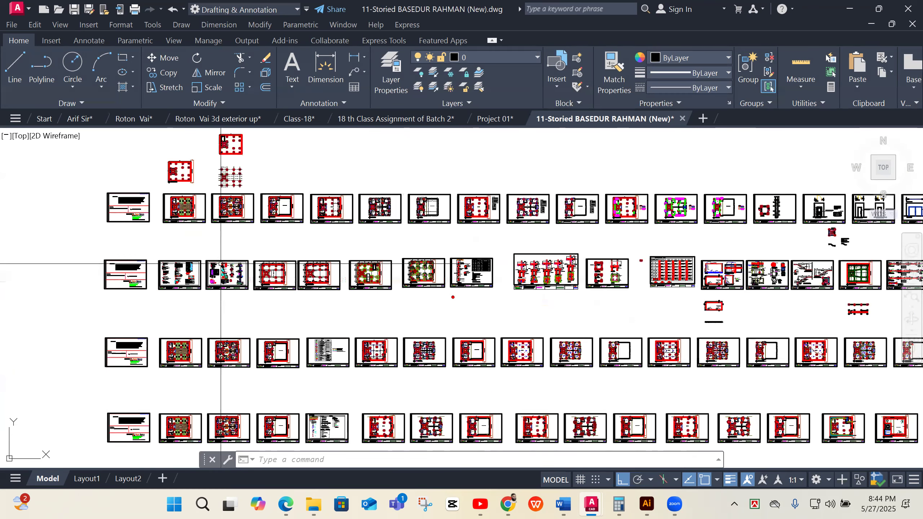
scroll(221, 263, up, 8)
scroll(348, 322, down, 7)
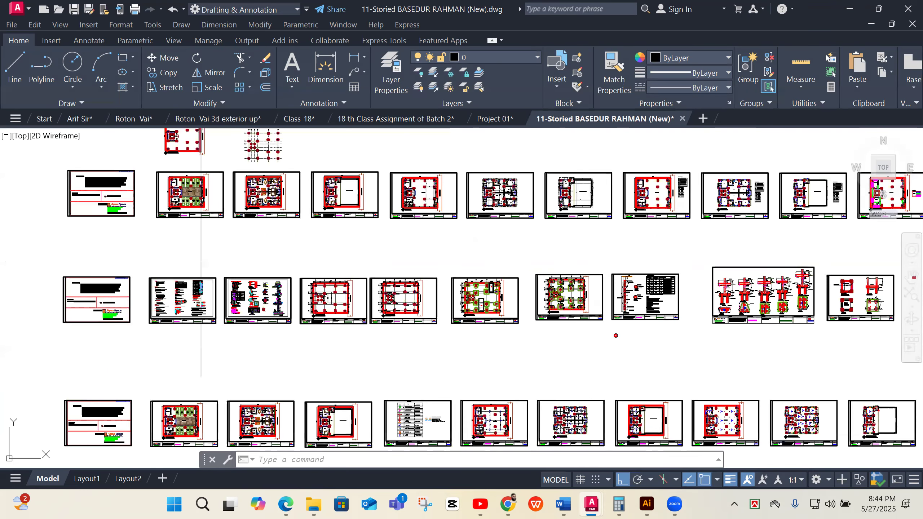
- Switch back to the Project 01 drawing and locate its floor plans
click(495, 119)
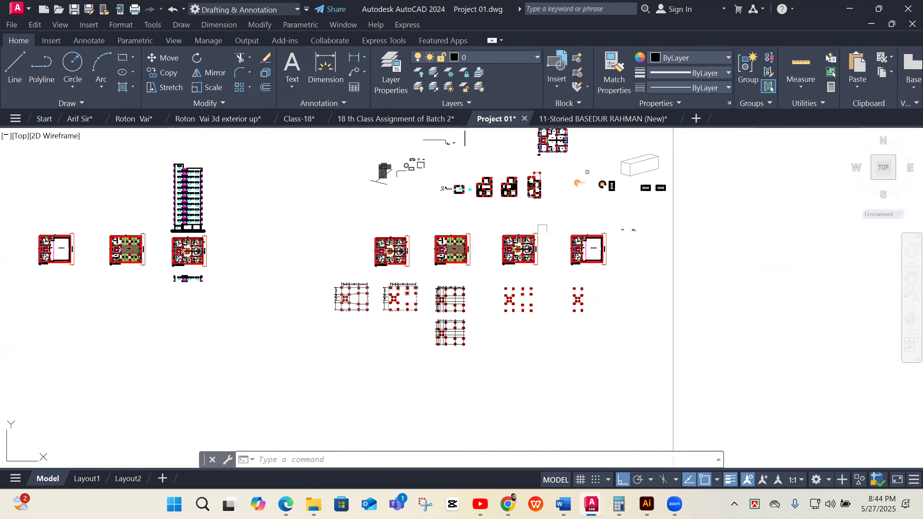
scroll(552, 344, down, 4)
scroll(403, 298, up, 4)
- Copy the ground floor plan's columns straight down into the empty space below the plan
scroll(404, 298, up, 10)
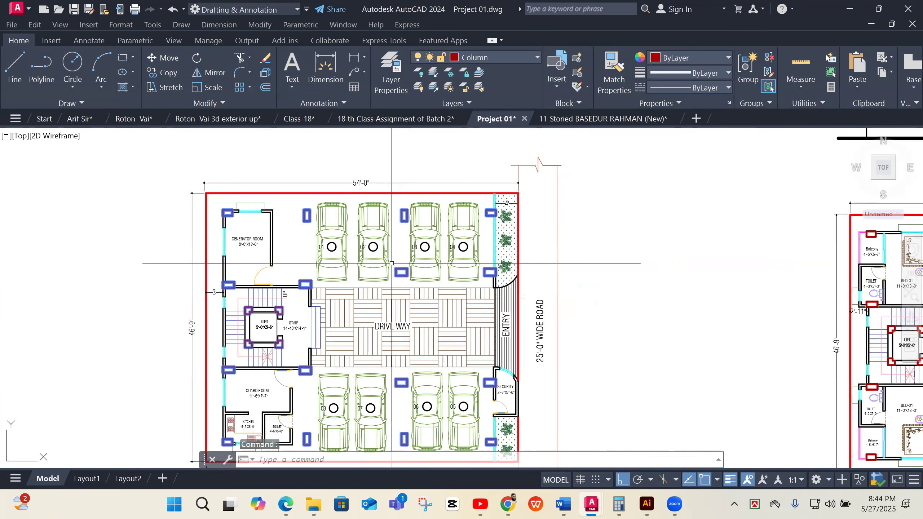
scroll(391, 263, down, 4)
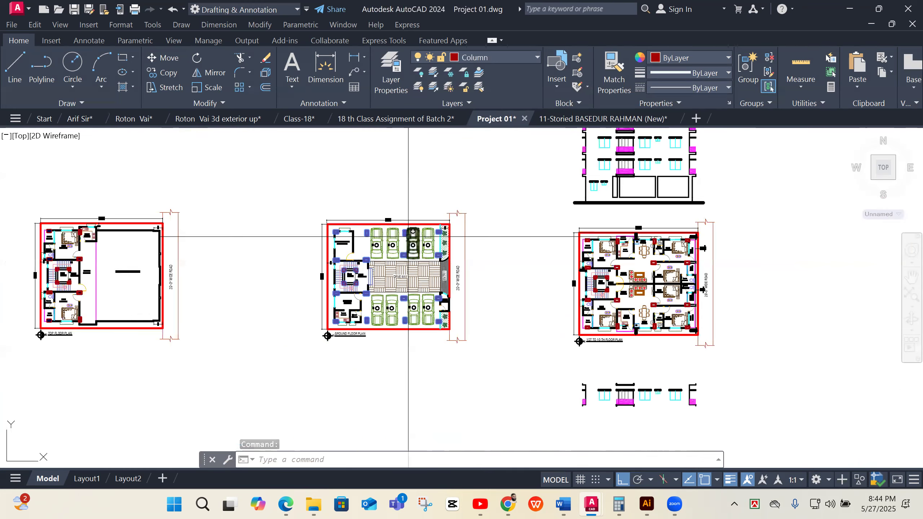
scroll(455, 318, up, 4)
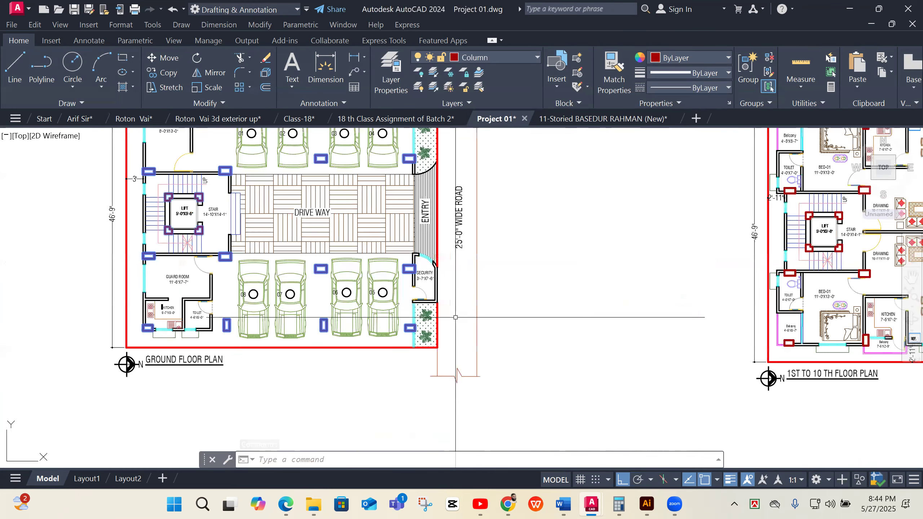
text(co)
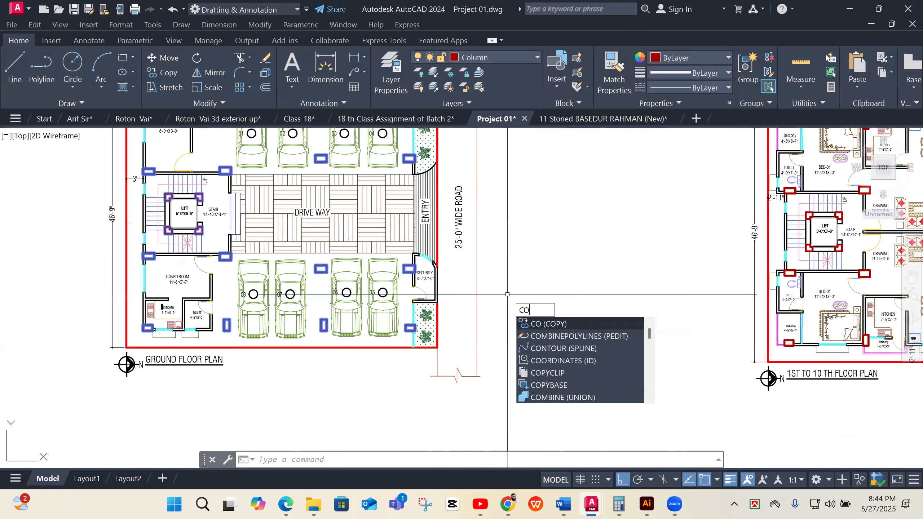
key(Return)
click(507, 295)
scroll(517, 220, down, 4)
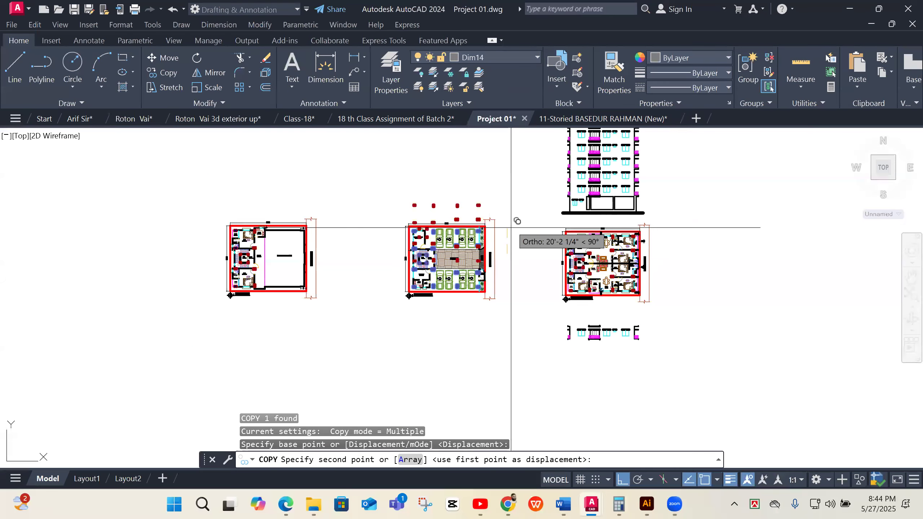
scroll(511, 227, down, 1)
click(508, 378)
key(Escape)
scroll(468, 381, up, 4)
scroll(498, 259, down, 2)
scroll(488, 338, up, 1)
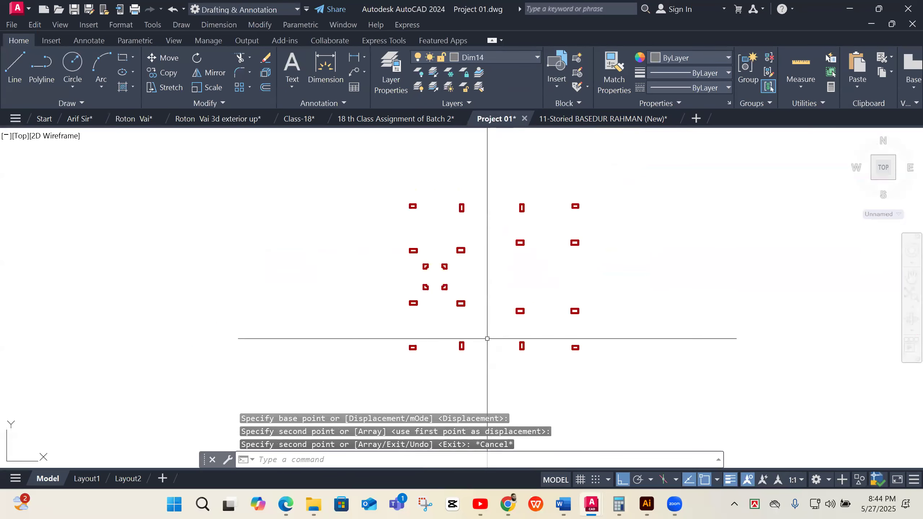
text(xl)
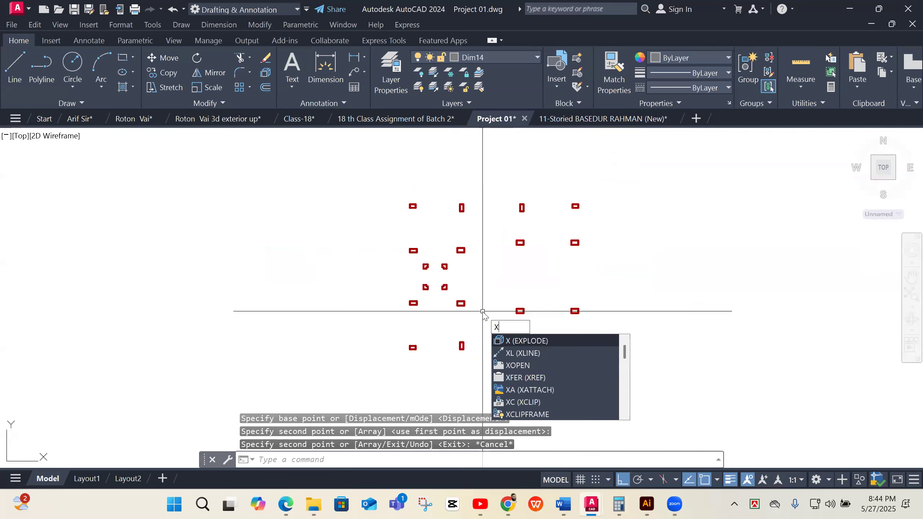
key(Return)
key(Escape)
key(Escape)
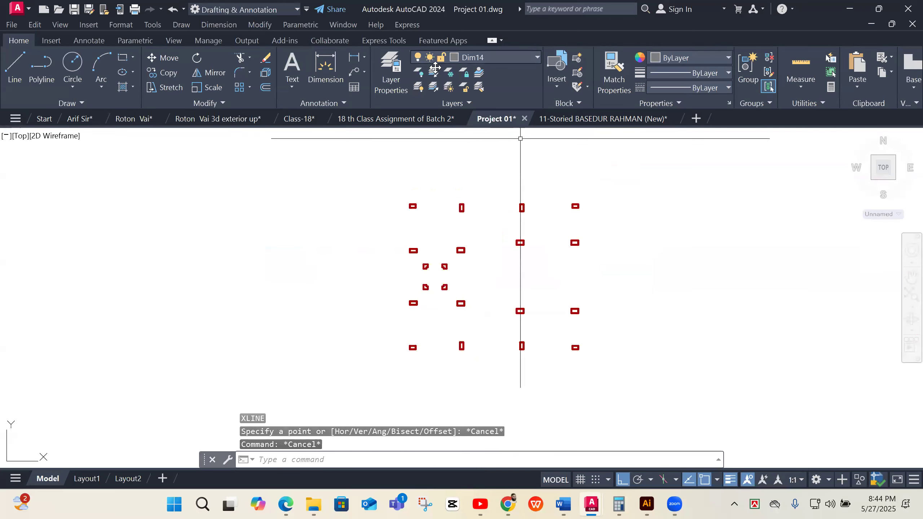
- Make Grid Line the current layer
click(509, 58)
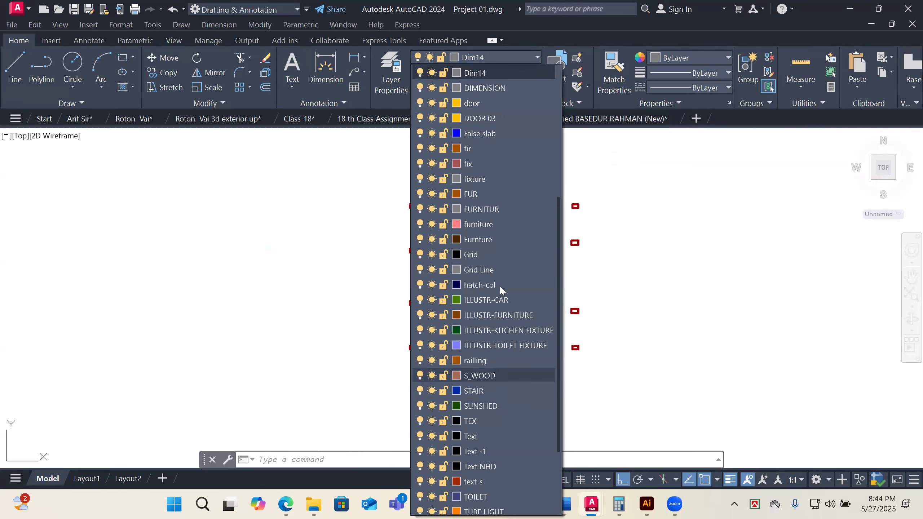
click(497, 269)
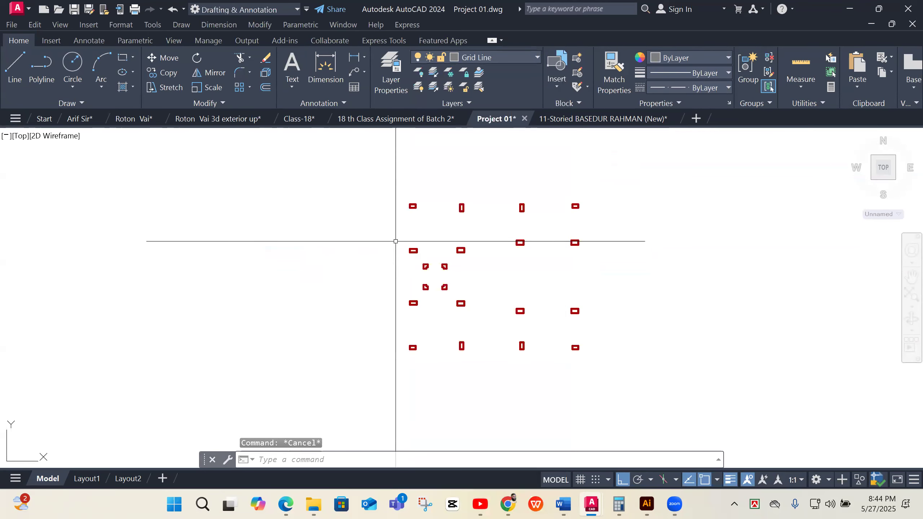
key(Escape)
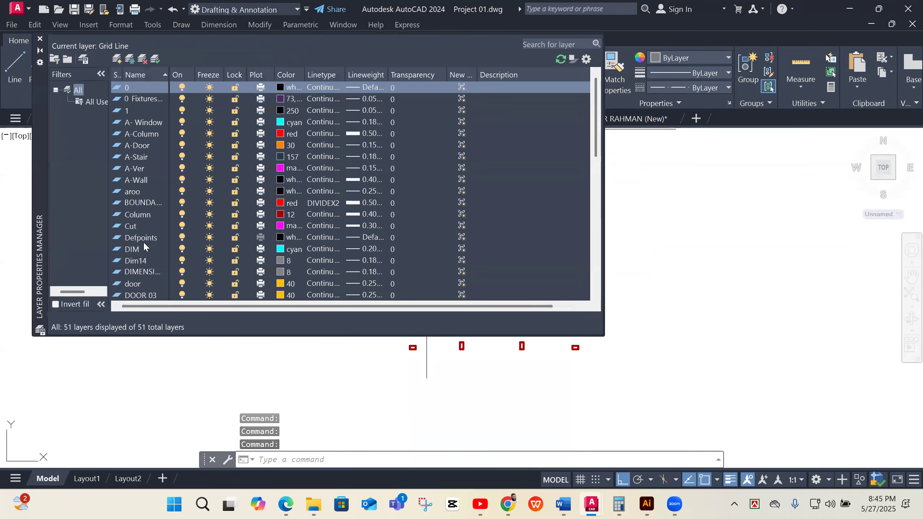
- In the layer properties, keep the Grid Line layer on the ACAD_ISO10W100 linetype and set its lineweight to 0.15 mm
click(142, 240)
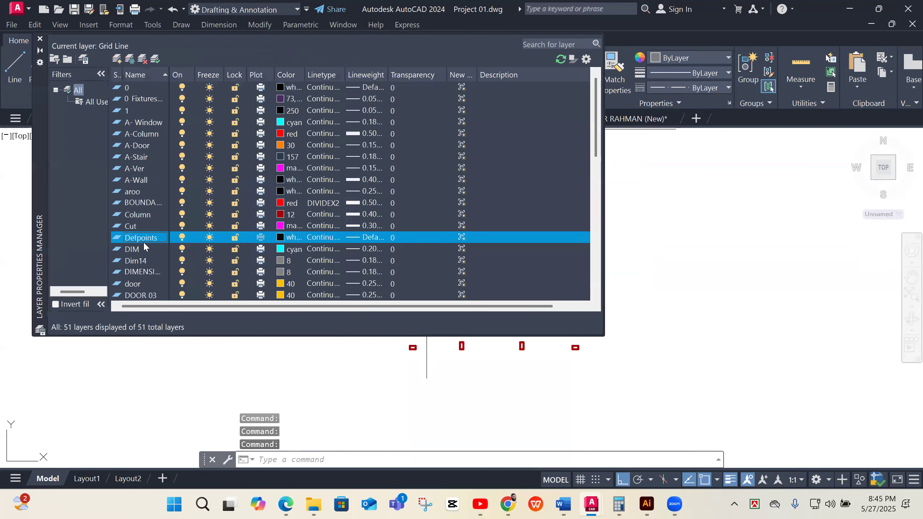
key(g)
key(g)
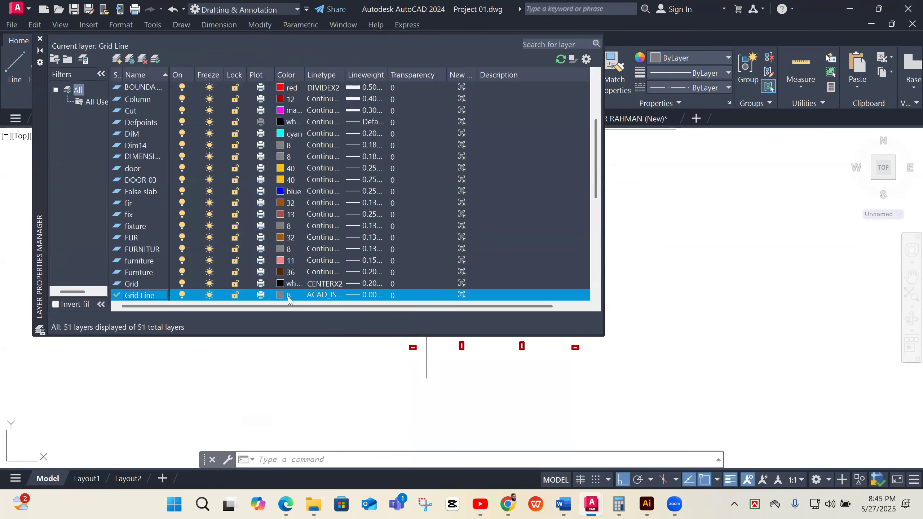
click(325, 295)
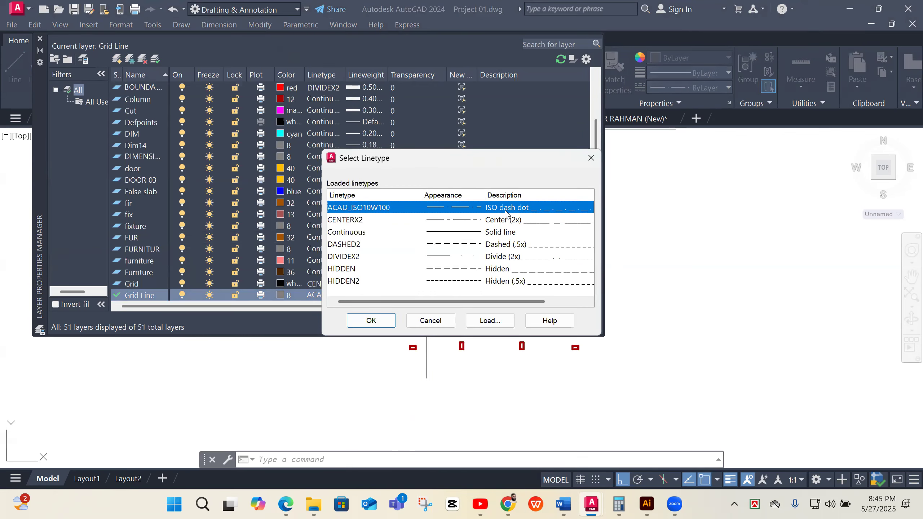
click(372, 321)
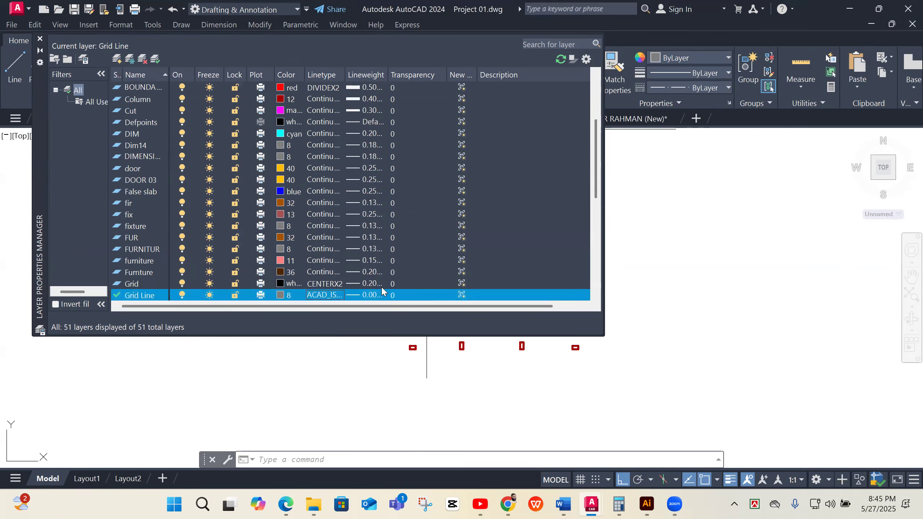
click(367, 295)
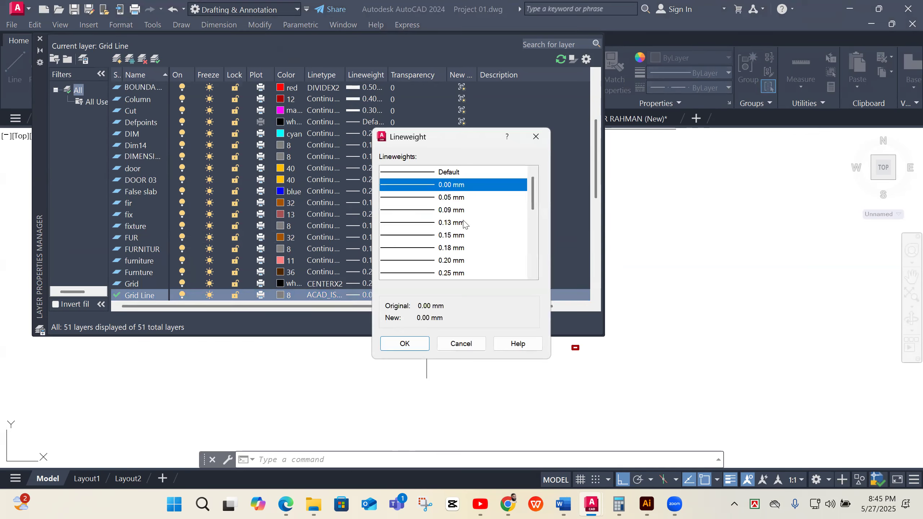
click(451, 235)
click(404, 344)
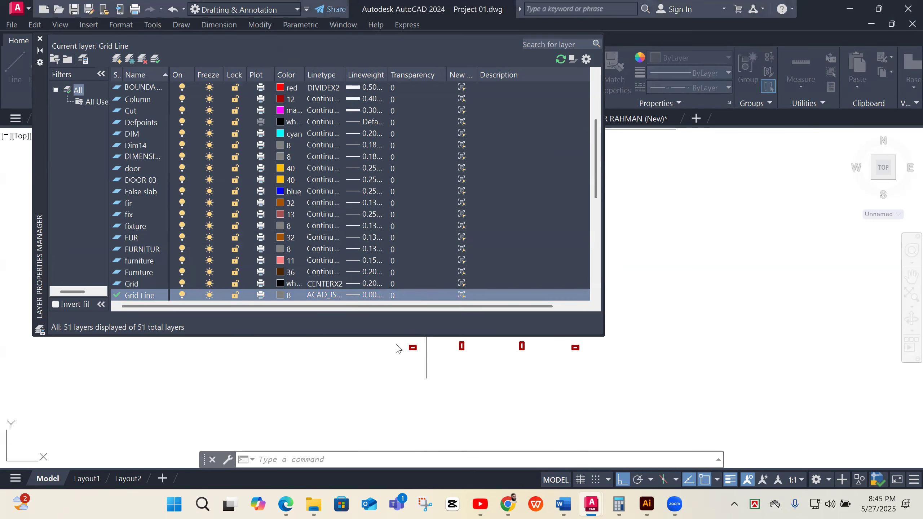
key(Escape)
key(Escape)
key(Escape)
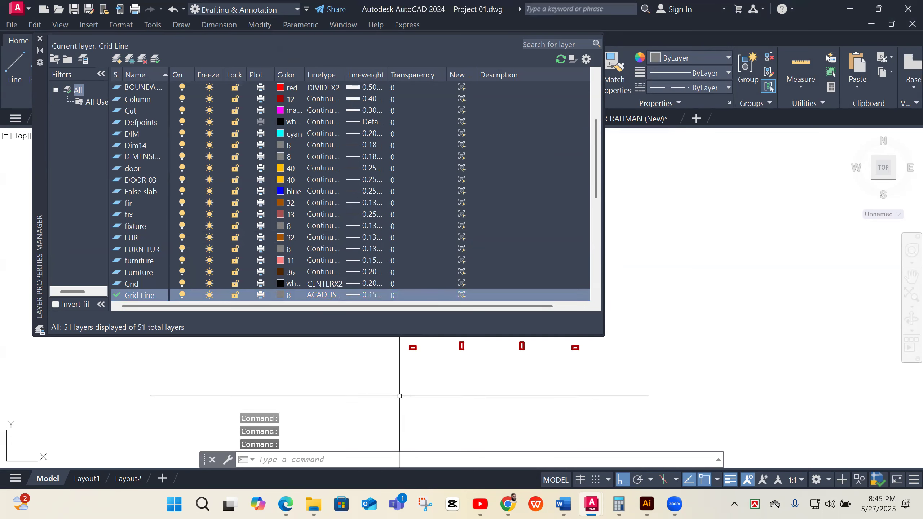
- Sort the layers by lineweight and set the block of layers from win through TUBE LIGHT, including Grid Line, to 0.18 mm
click(367, 75)
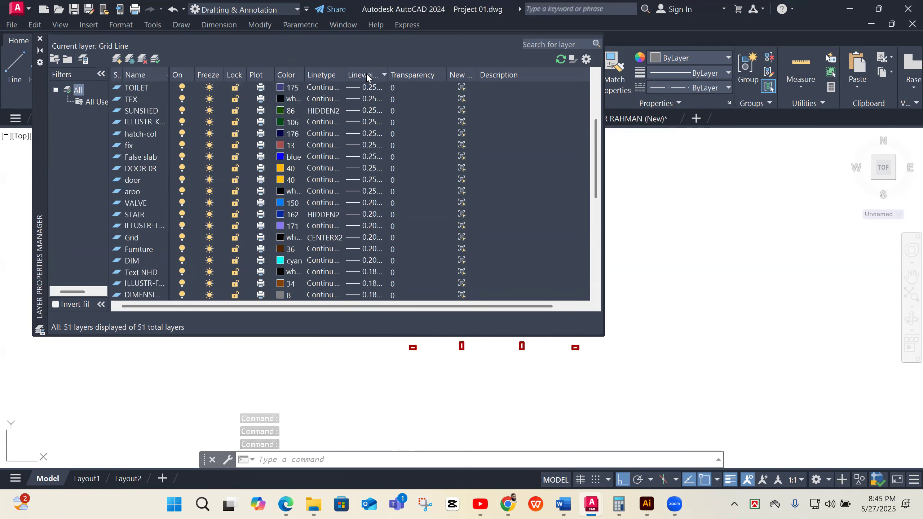
click(367, 75)
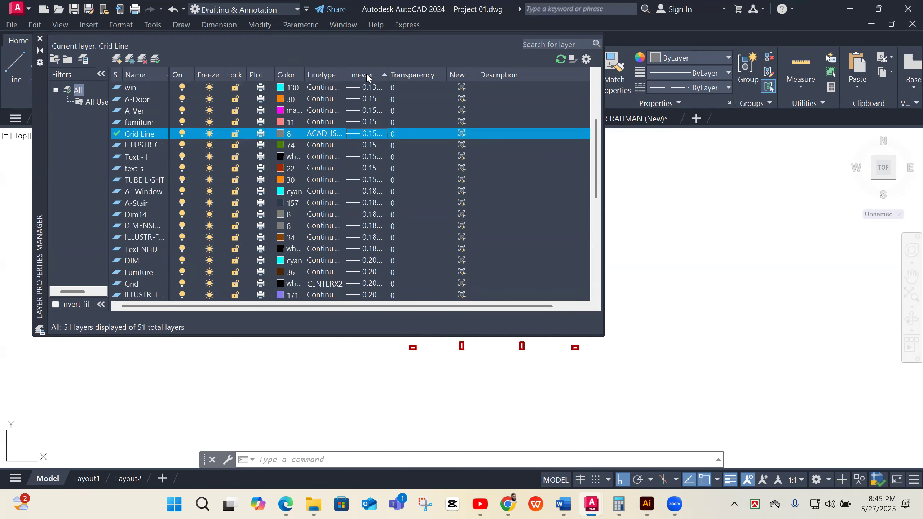
click(367, 75)
click(368, 75)
drag(375, 88, 371, 177)
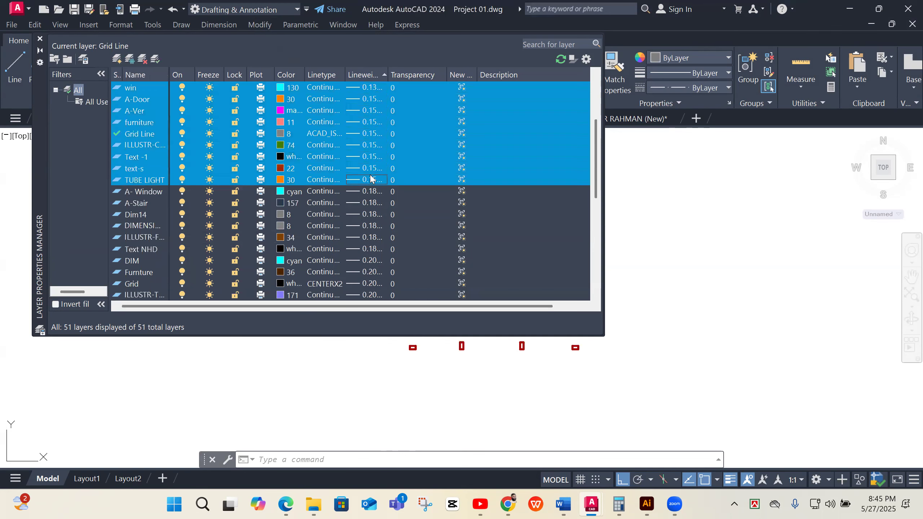
click(372, 179)
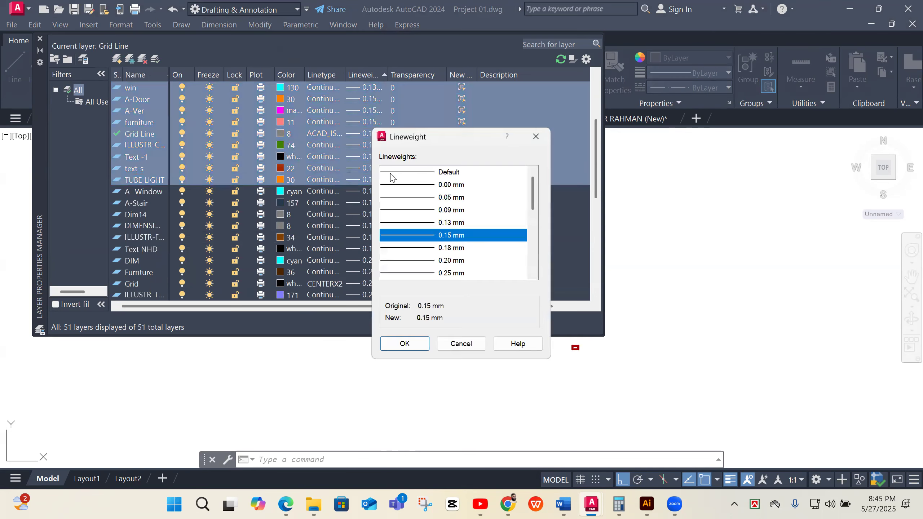
click(462, 250)
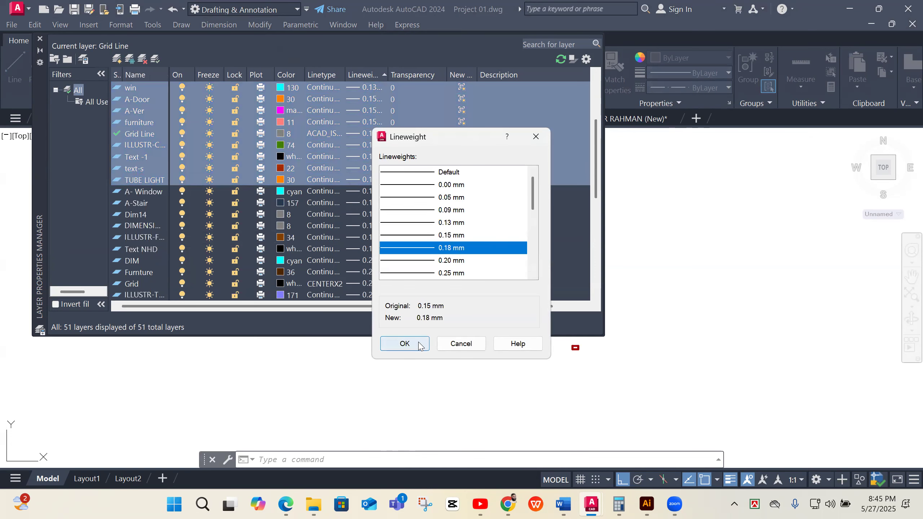
click(405, 344)
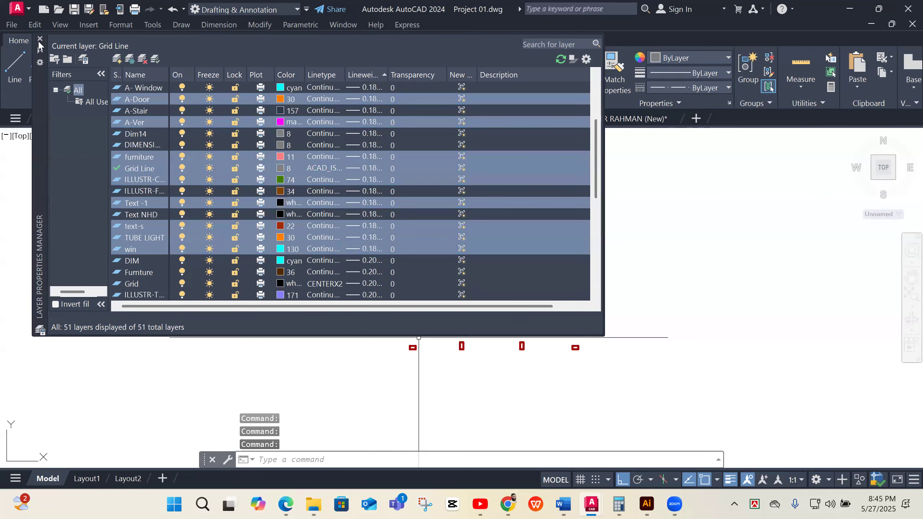
click(40, 39)
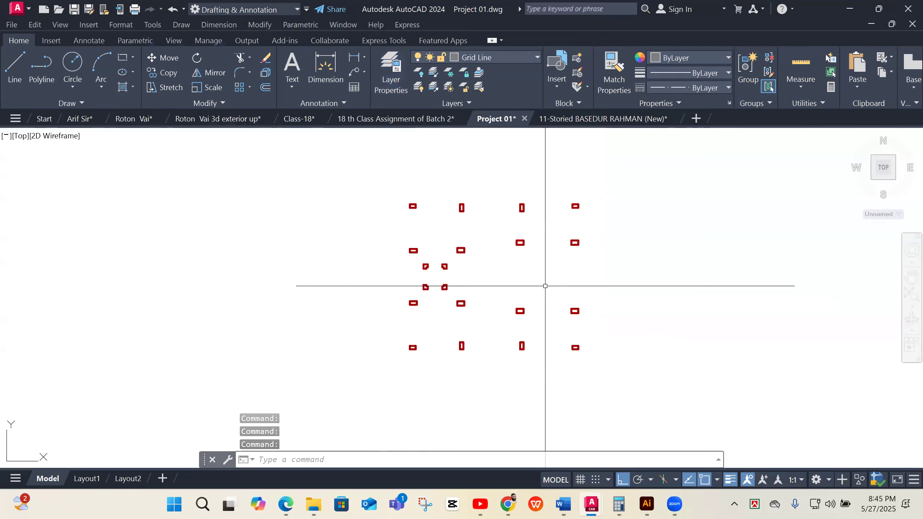
- Draw vertical construction lines through the centres of the first two columns from the left in the top row
text(xl)
key(Return)
text(v)
key(Return)
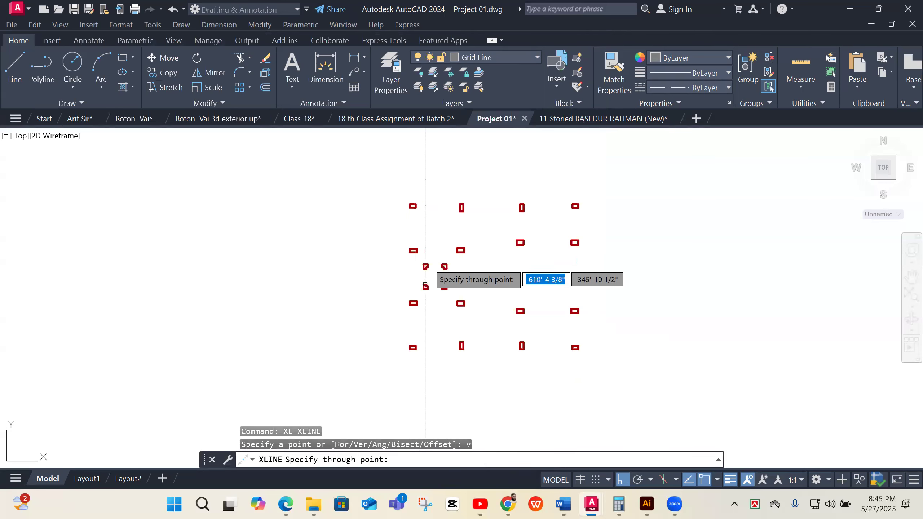
scroll(407, 254, up, 5)
click(387, 223)
scroll(302, 356, down, 2)
scroll(514, 309, down, 5)
scroll(528, 276, up, 5)
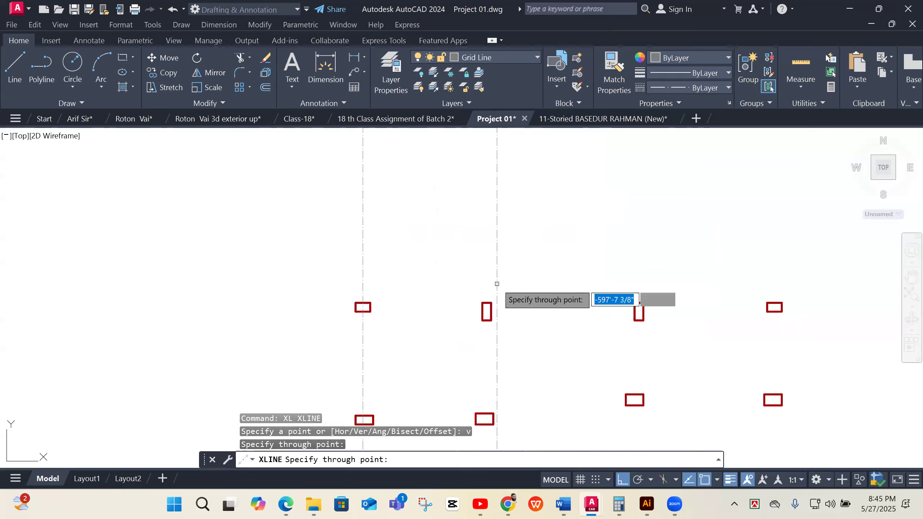
click(485, 304)
- Add vertical construction lines through the centres of the third and fourth columns in the top row
scroll(640, 330, down, 4)
scroll(682, 329, up, 2)
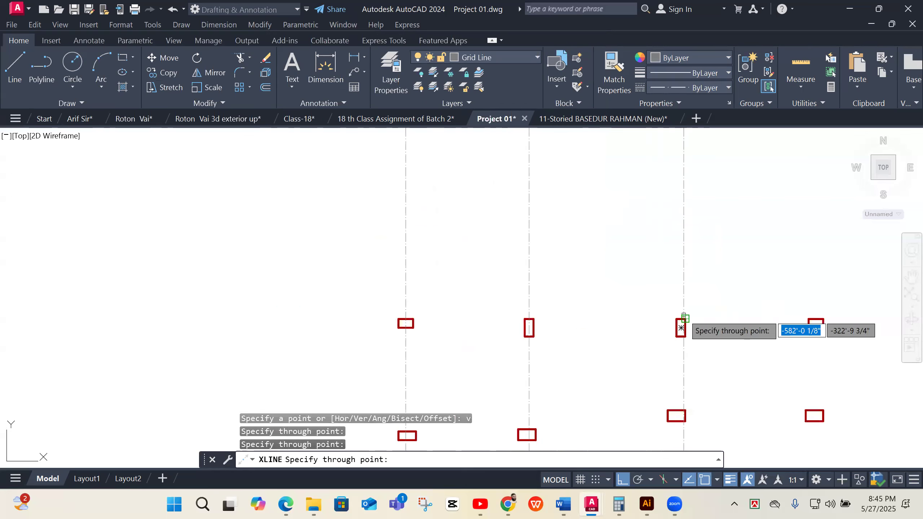
scroll(681, 328, up, 4)
click(680, 329)
scroll(680, 329, down, 4)
scroll(686, 331, up, 2)
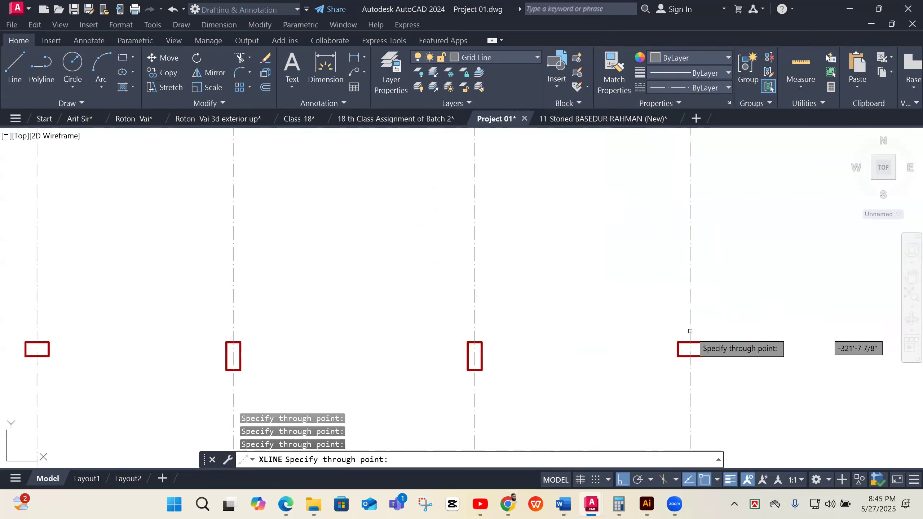
click(690, 332)
scroll(684, 338, down, 4)
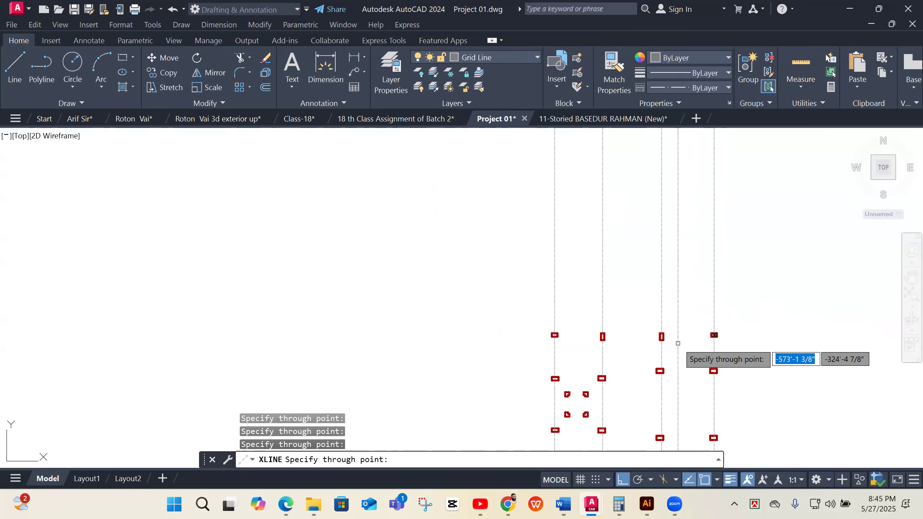
scroll(678, 344, down, 2)
key(Return)
- Draw horizontal construction lines through the centres of the top row columns and the leftmost column of the row below
text(xl)
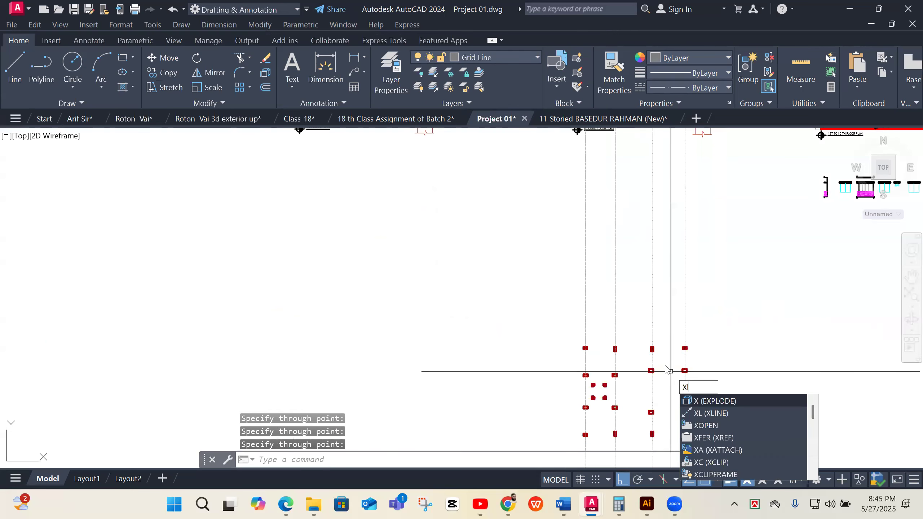
key(Return)
text(h)
key(Return)
scroll(582, 353, up, 4)
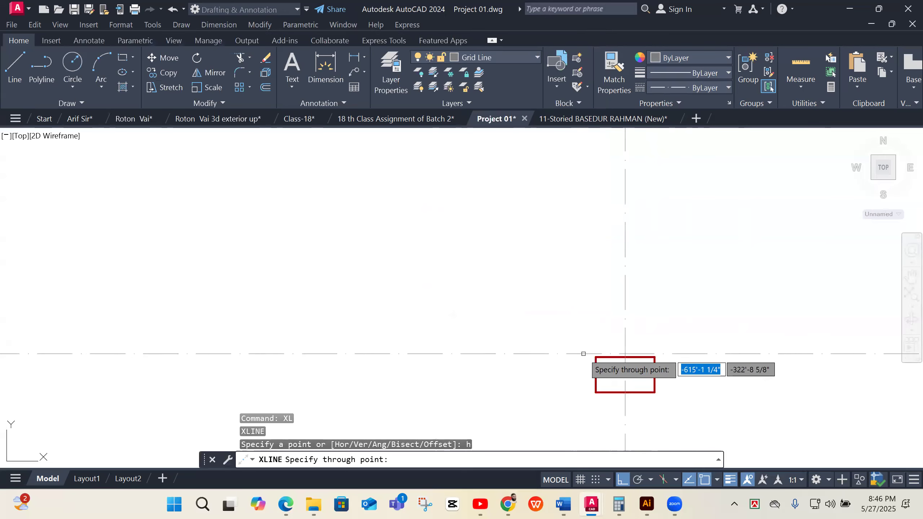
click(625, 373)
scroll(626, 295, down, 3)
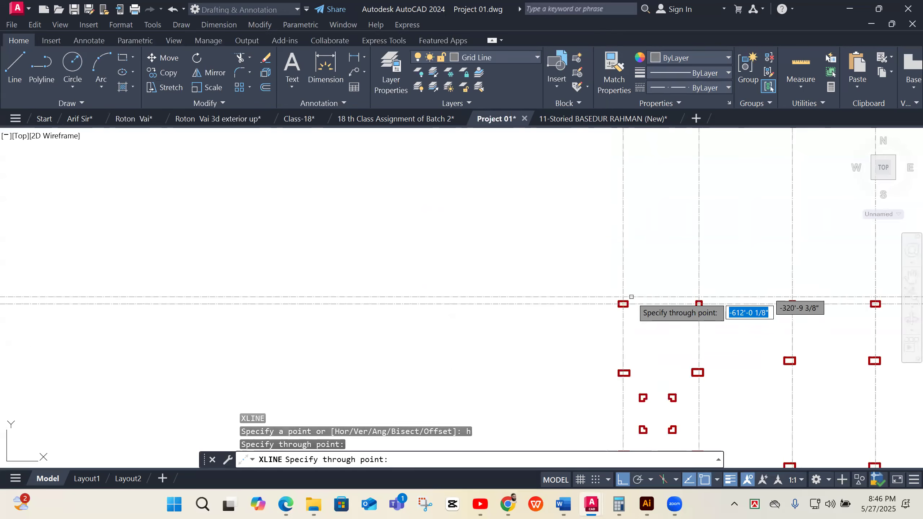
scroll(639, 379, up, 4)
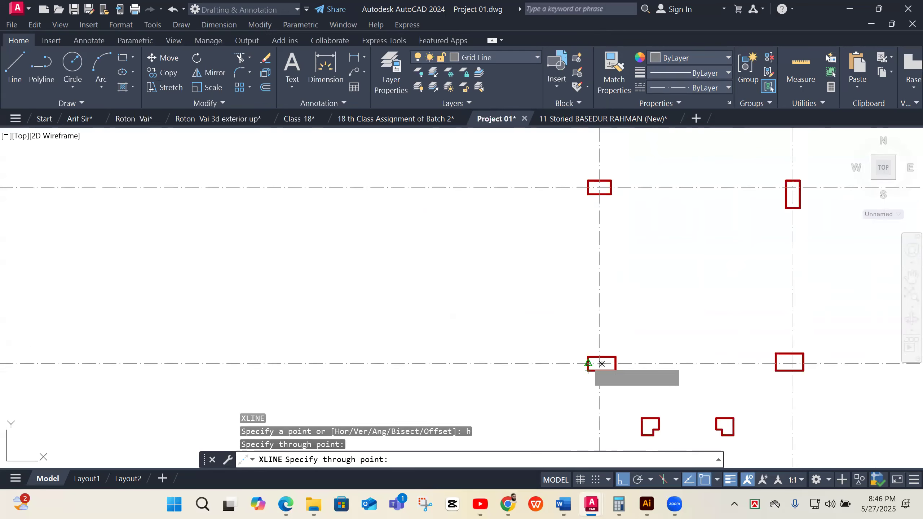
click(602, 363)
- Add horizontal construction lines through the upper L-shaped columns, the lower inner row of left-side columns and the bottom row
scroll(617, 386, down, 3)
scroll(622, 311, up, 3)
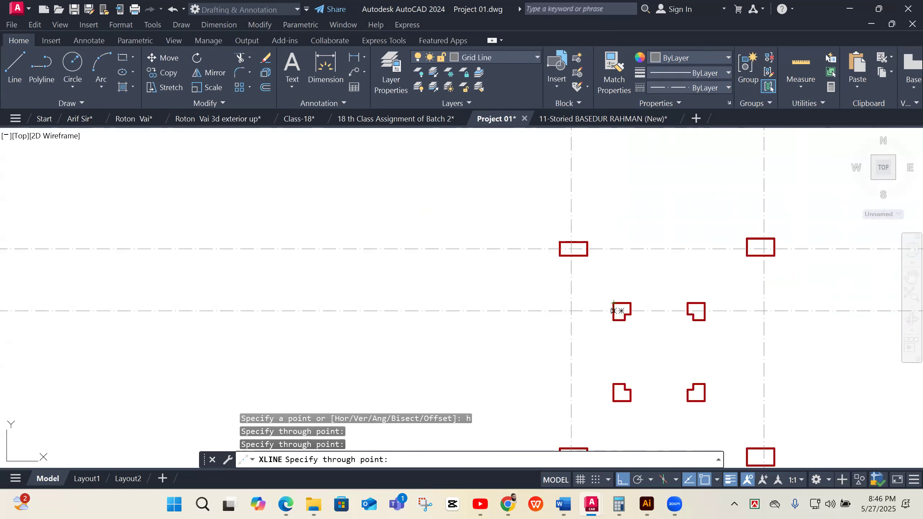
click(613, 311)
scroll(610, 313, down, 3)
scroll(588, 326, up, 2)
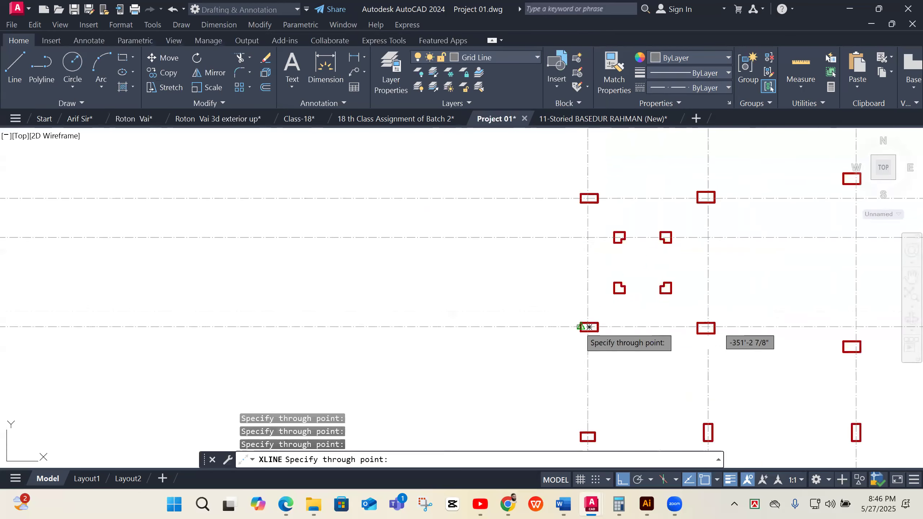
scroll(590, 327, up, 2)
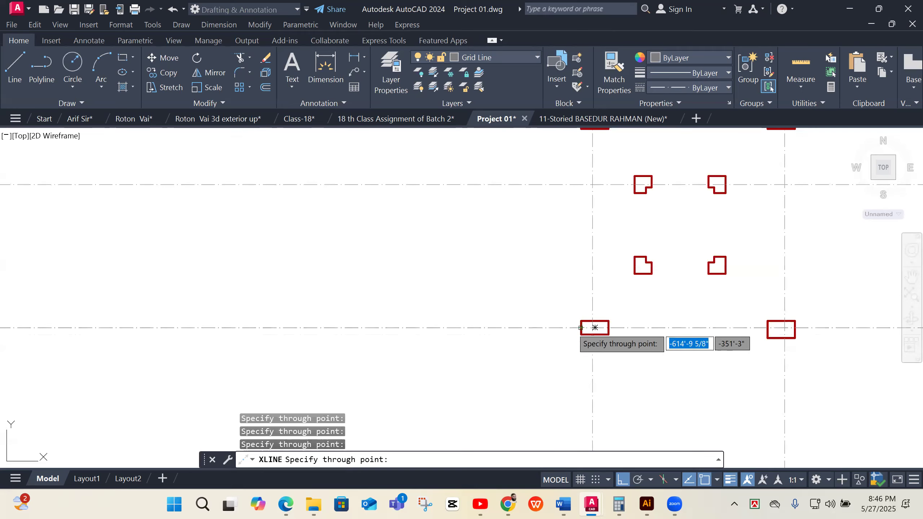
scroll(595, 328, down, 3)
scroll(618, 312, up, 3)
click(623, 301)
scroll(561, 355, down, 3)
key(Return)
- Draw vertical construction lines through the left and right pairs of L-shaped columns
text(xl)
key(Return)
text(v)
key(Return)
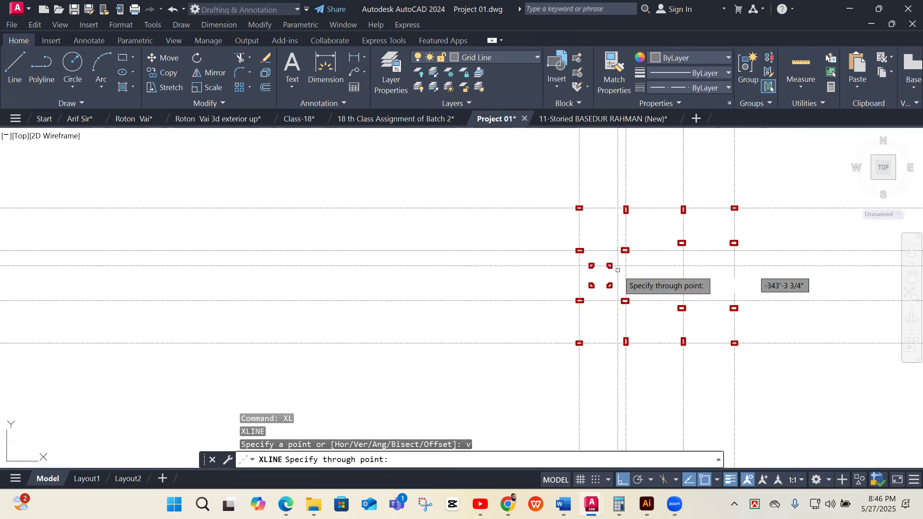
scroll(618, 270, up, 5)
click(510, 295)
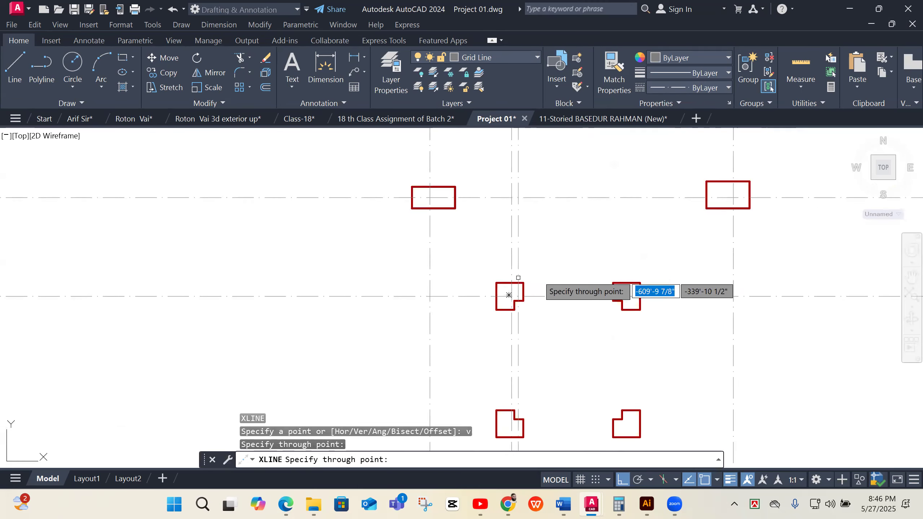
click(626, 295)
scroll(689, 309, down, 4)
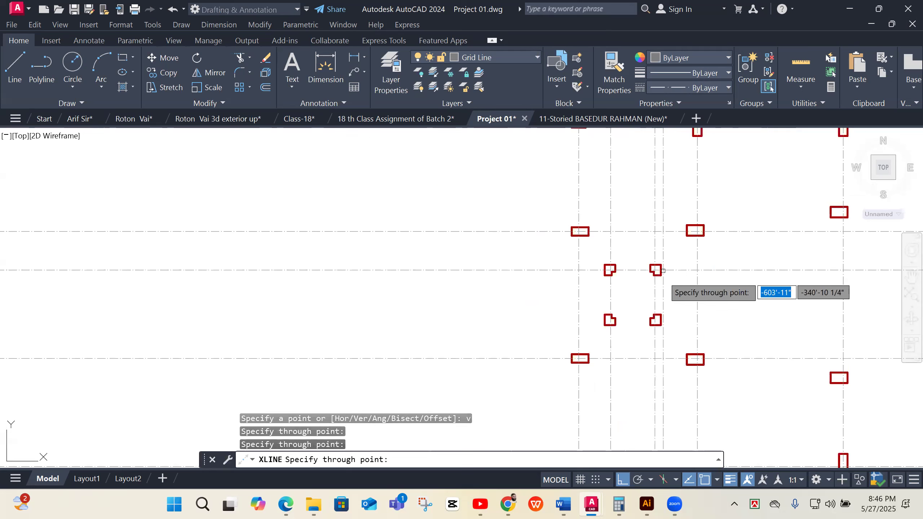
key(Return)
- Draw a horizontal construction line through the lower pair of L-shaped columns
key(Return)
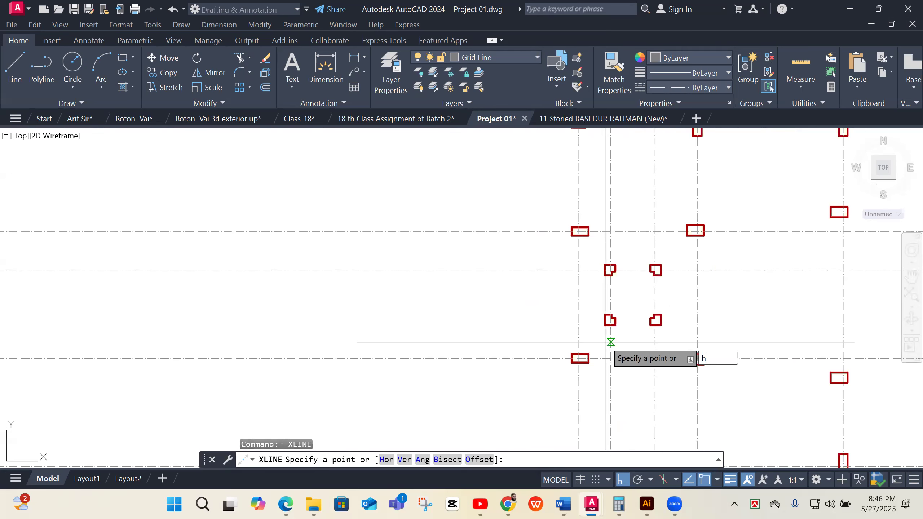
text(h)
key(Return)
scroll(611, 343, up, 4)
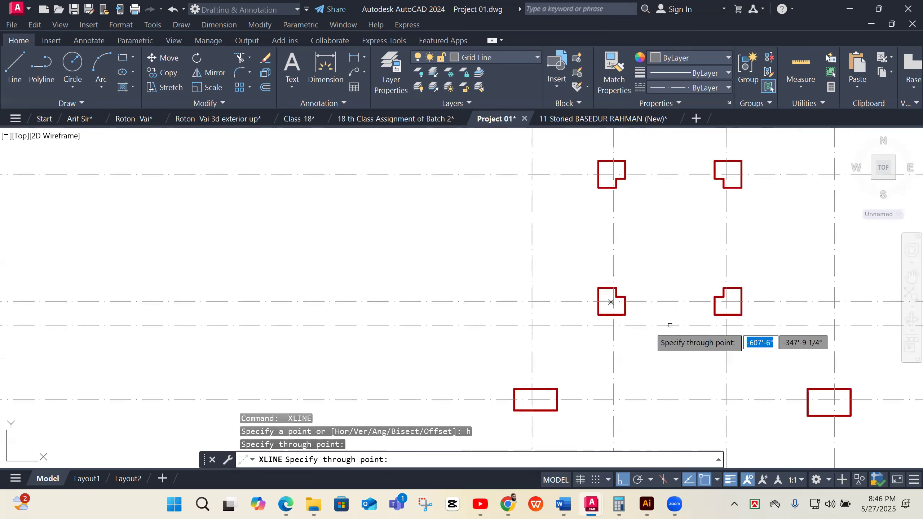
key(Return)
scroll(564, 347, down, 8)
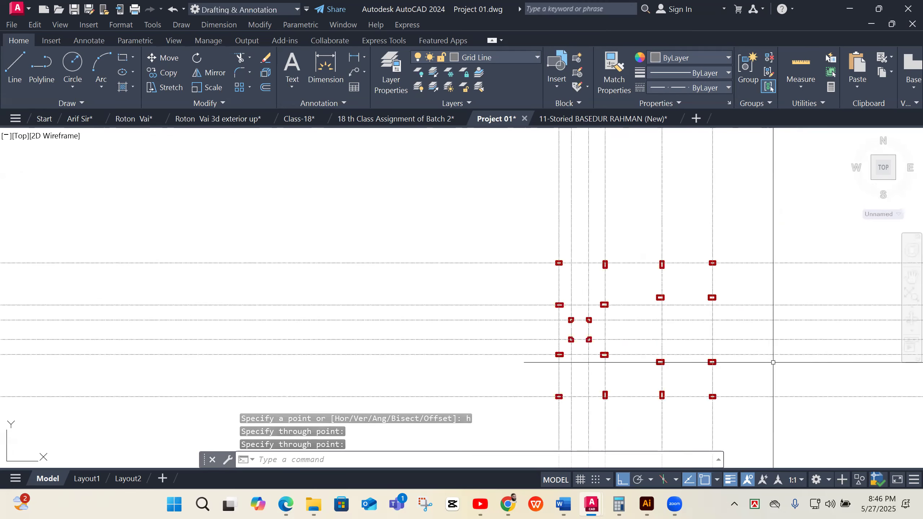
- Draw horizontal construction lines through the lower and upper inner rows of the right-side columns
scroll(692, 302, up, 2)
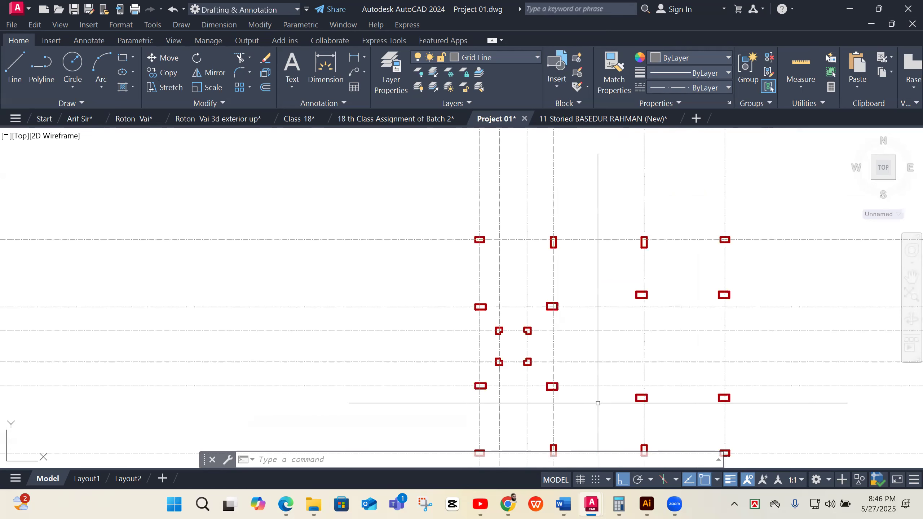
text(l)
key(Return)
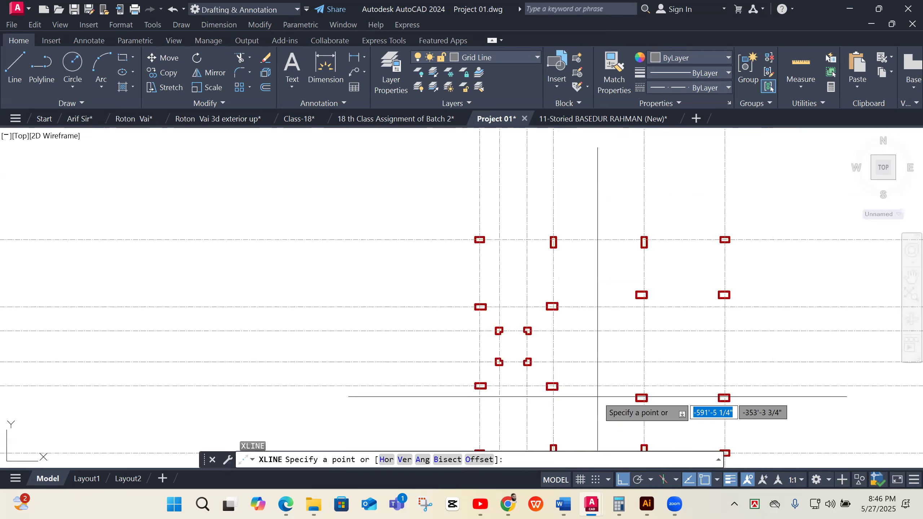
key(Return)
scroll(749, 407, up, 4)
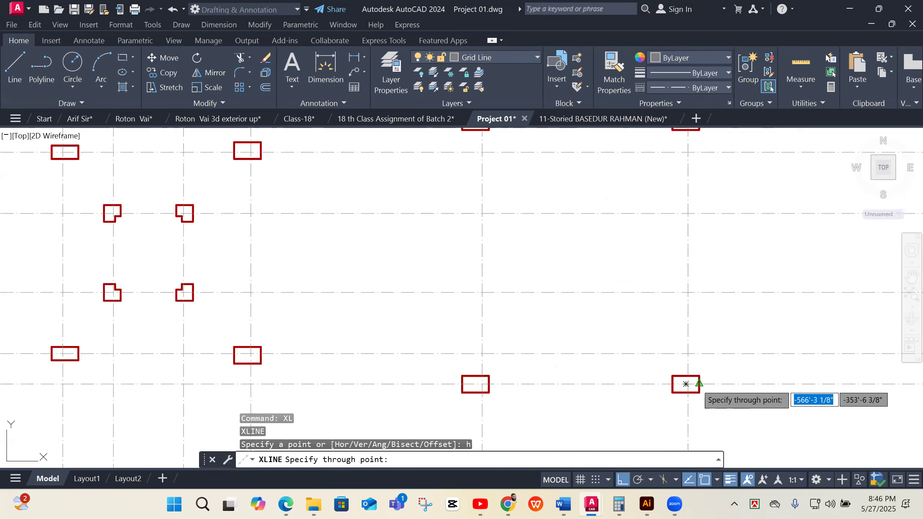
scroll(515, 381, down, 4)
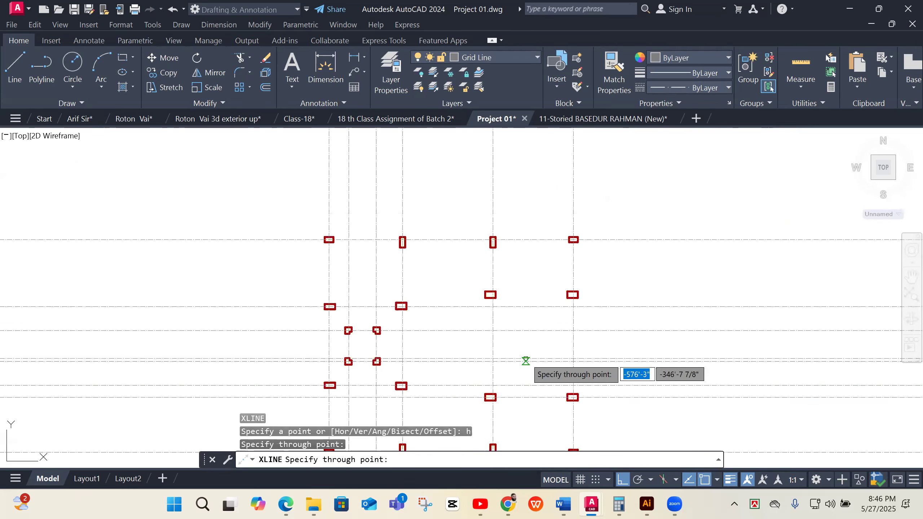
scroll(590, 292, up, 4)
click(556, 295)
scroll(639, 317, down, 3)
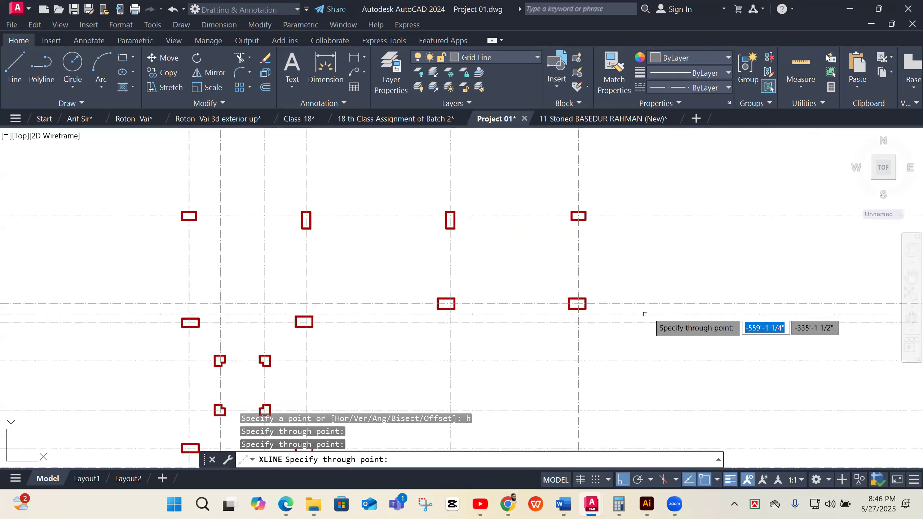
key(Return)
scroll(661, 320, down, 4)
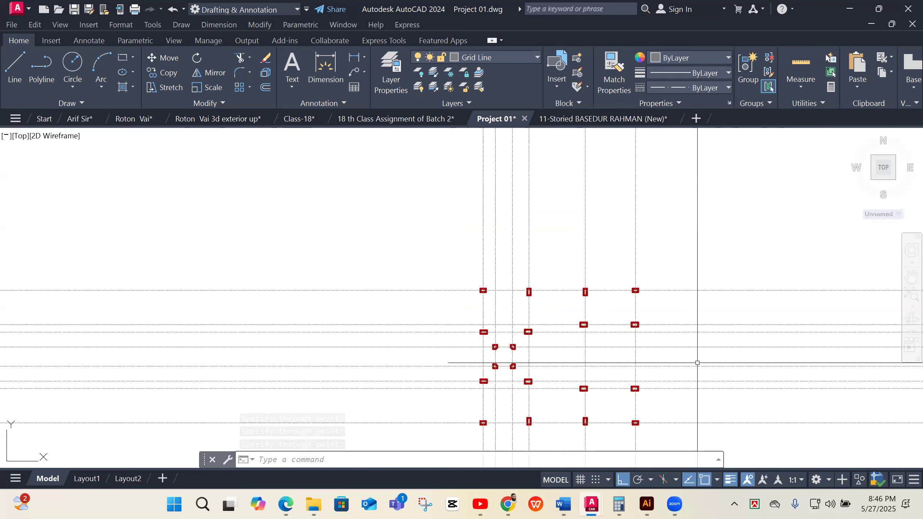
- Draw a rectangle from the top-left column's outer corner to the bottom-right column's outer corner and select it
scroll(566, 232, down, 2)
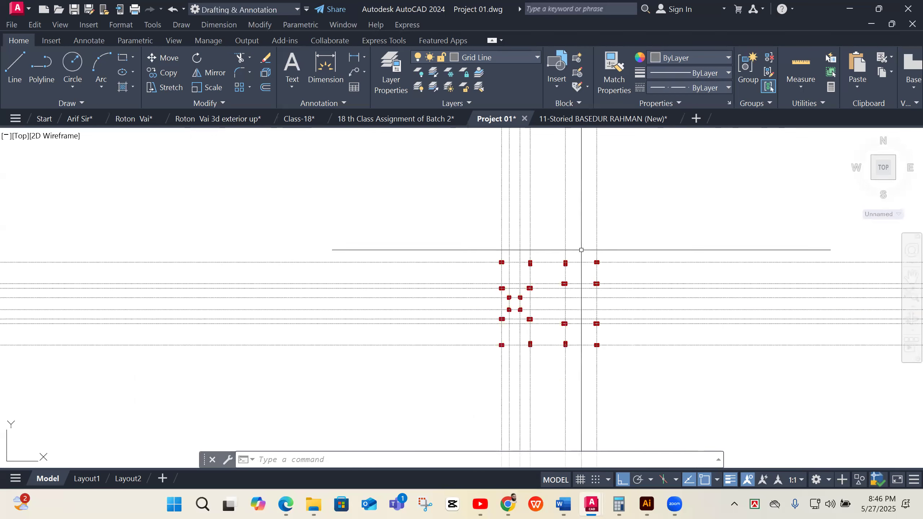
click(122, 58)
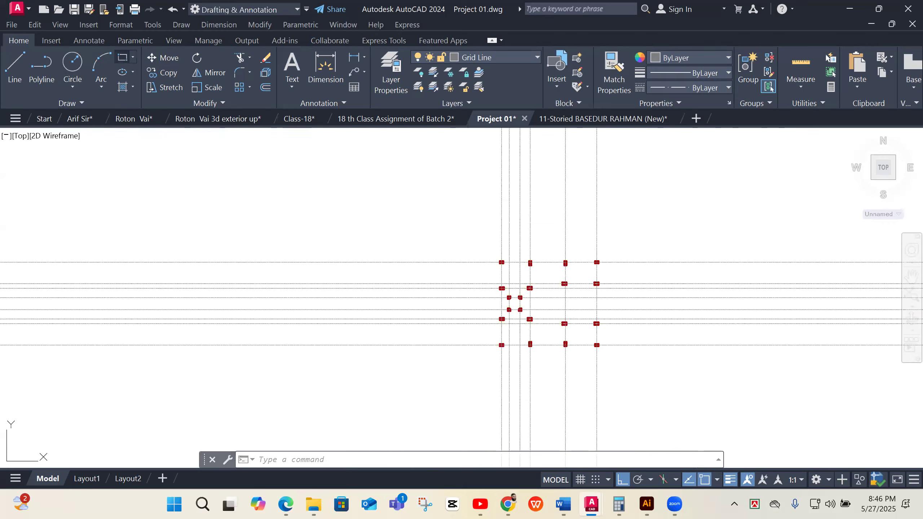
scroll(556, 328, up, 6)
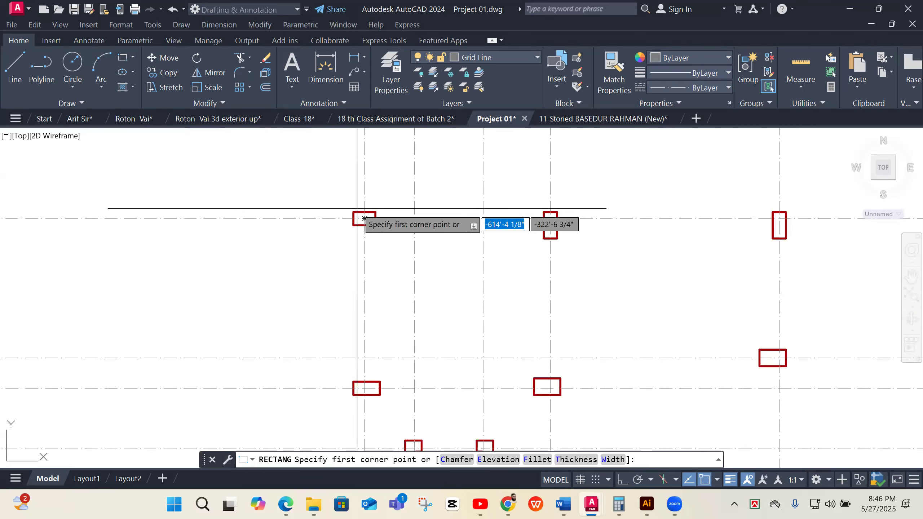
click(354, 212)
scroll(476, 268, down, 6)
scroll(521, 316, up, 4)
click(472, 277)
scroll(596, 313, down, 3)
click(564, 282)
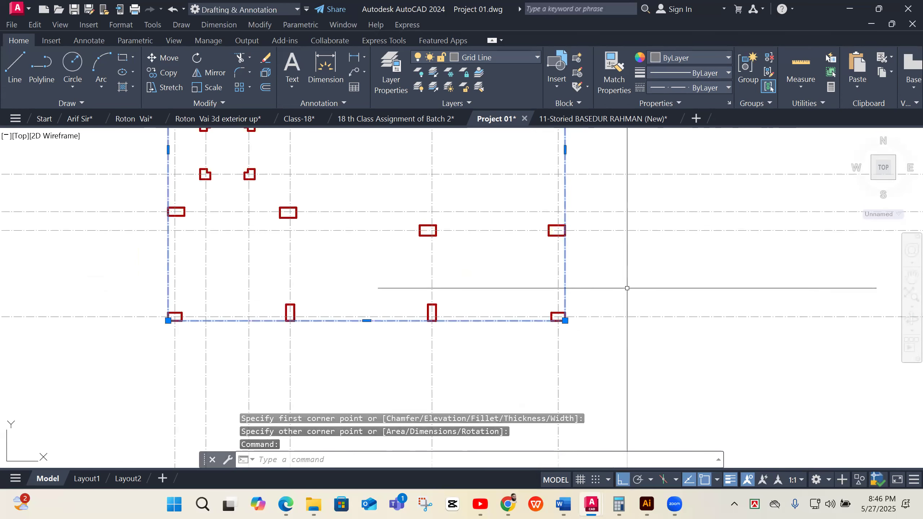
- Offset the rectangle framing the column layout outward by 36
text(o)
key(Return)
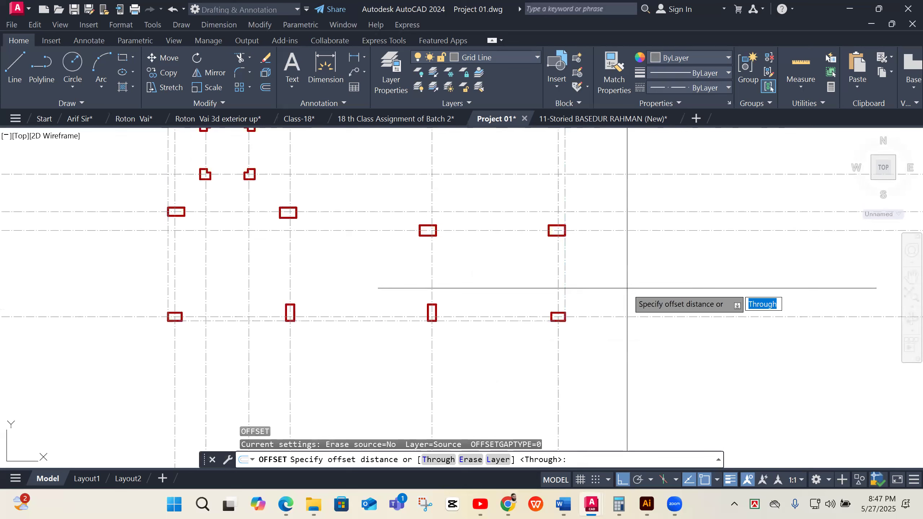
text(36)
key(Return)
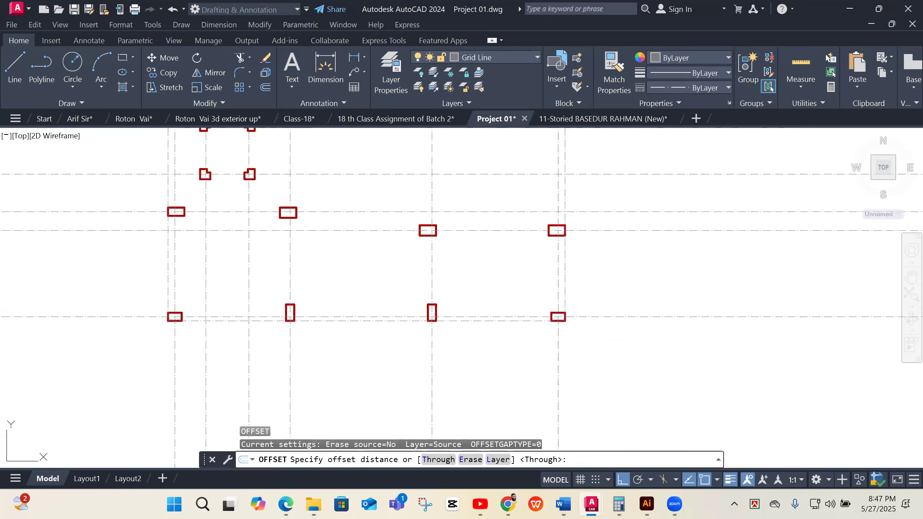
click(627, 288)
right_click(639, 261)
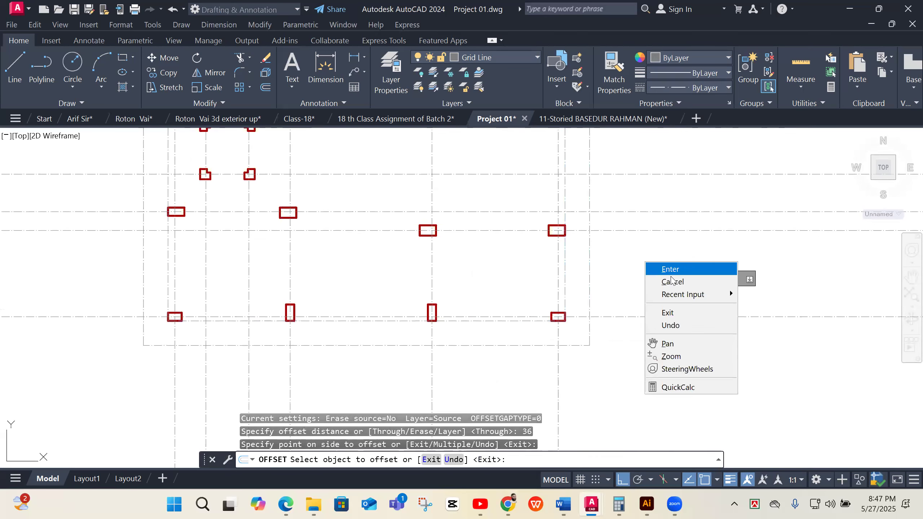
click(654, 280)
- Erase the original inner rectangle, keeping only the offset frame around the columns
click(566, 284)
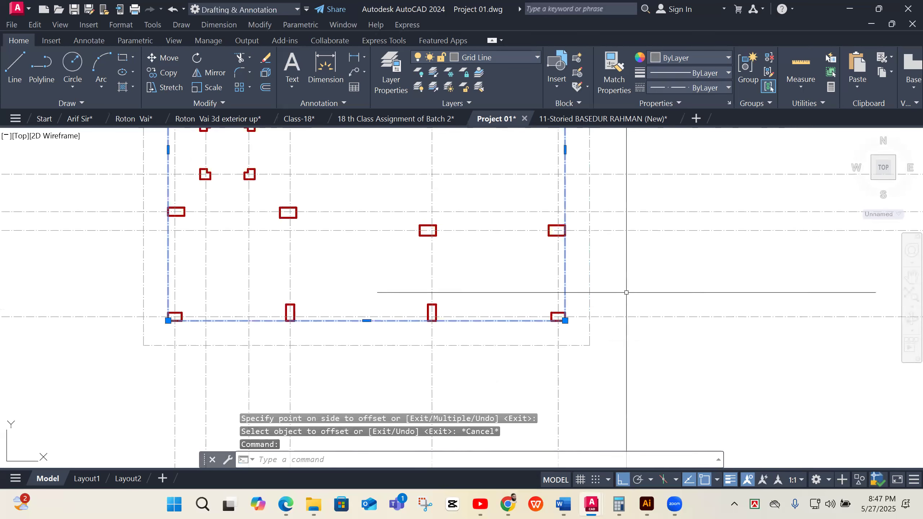
scroll(665, 317, down, 3)
key(Delete)
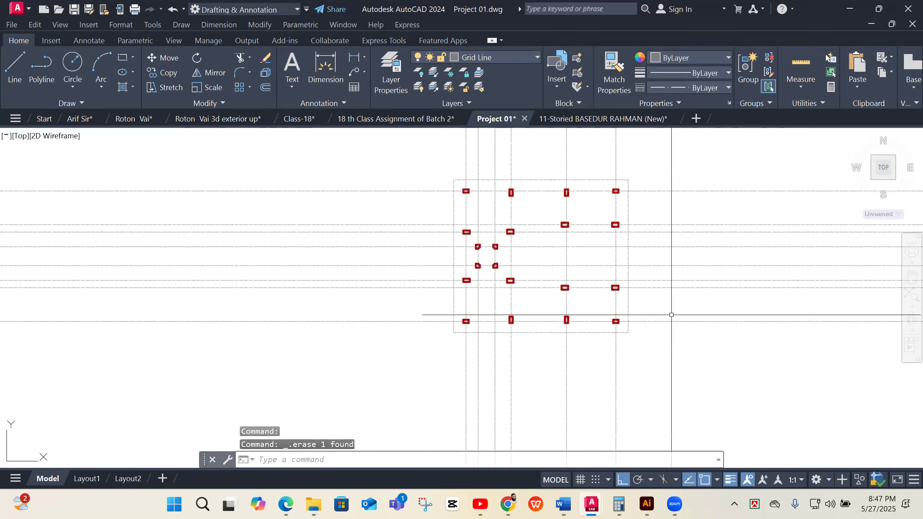
- Trim all construction lines outside the offset rectangle, using it as the cutting edge, and erase the rectangle
scroll(619, 211, up, 2)
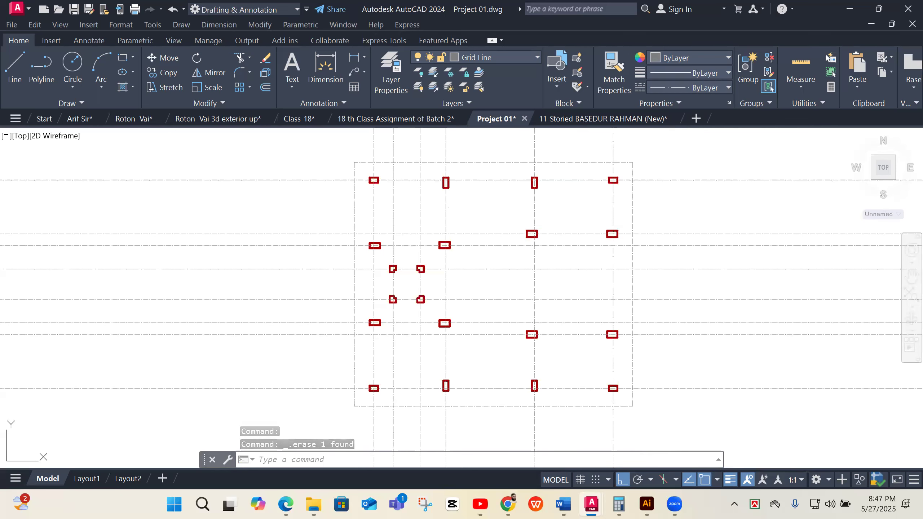
click(639, 203)
click(628, 206)
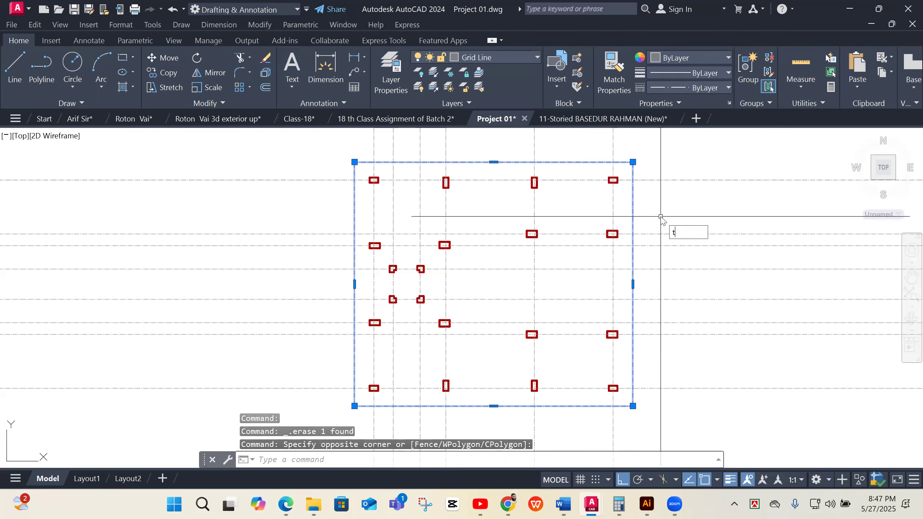
text(tr)
key(Return)
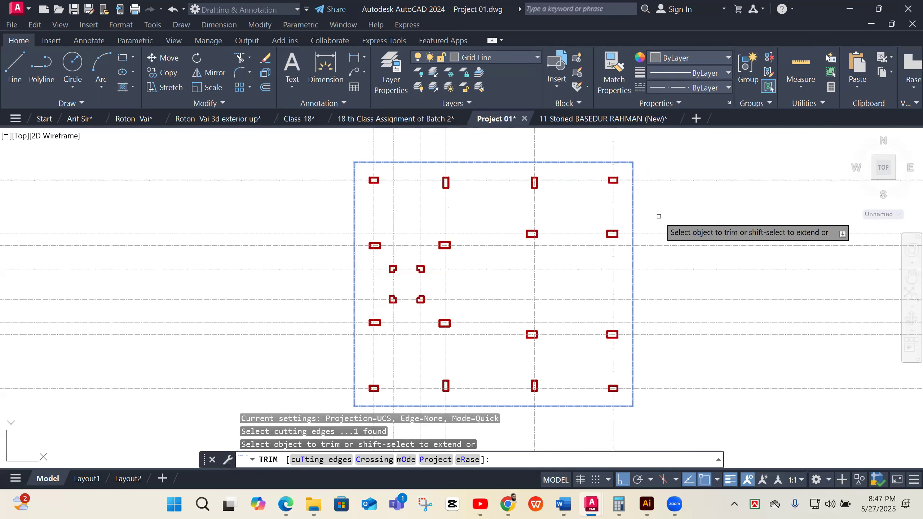
scroll(659, 217, down, 2)
mouse_move(683, 176)
mouse_down()
mouse_move(692, 305)
mouse_move(491, 413)
mouse_move(340, 216)
mouse_move(320, 133)
mouse_up()
right_click(680, 158)
click(689, 160)
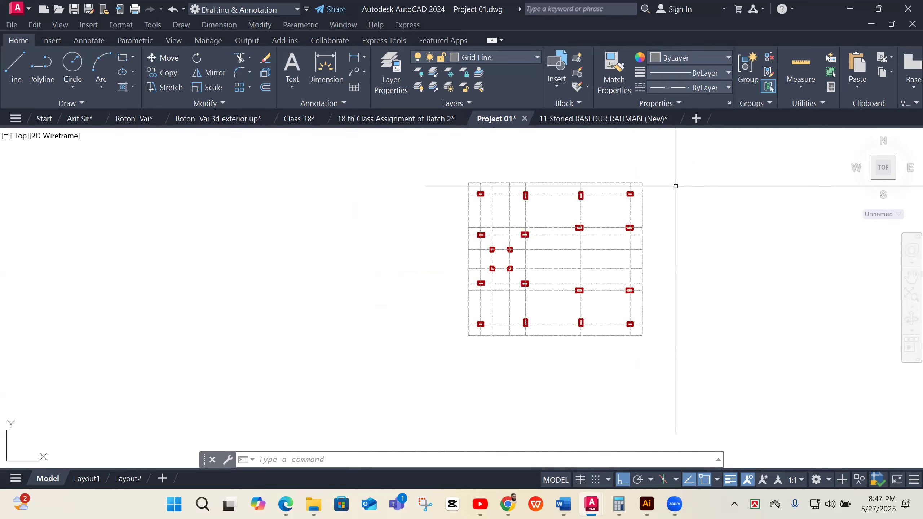
click(643, 203)
key(Delete)
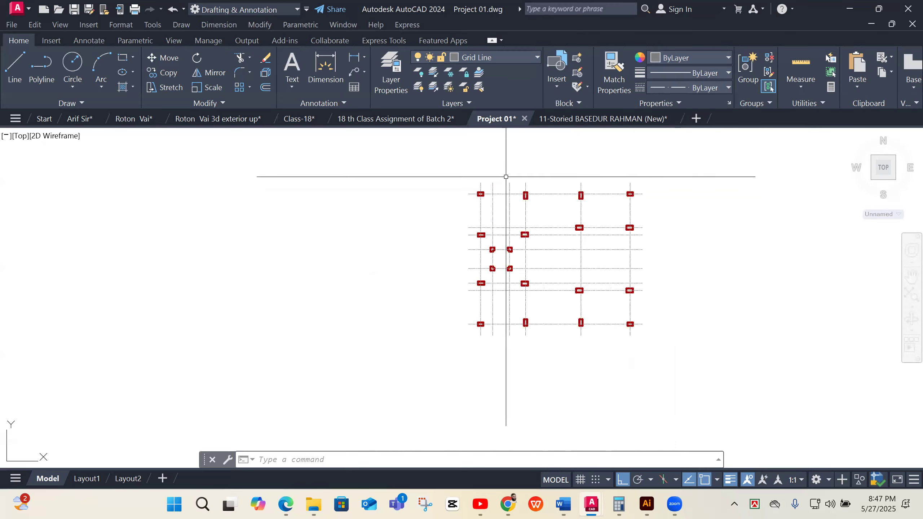
- Draw a circle centred on the upper end of the leftmost vertical grid line, about as wide as the column below
scroll(493, 171, up, 2)
scroll(428, 203, down, 10)
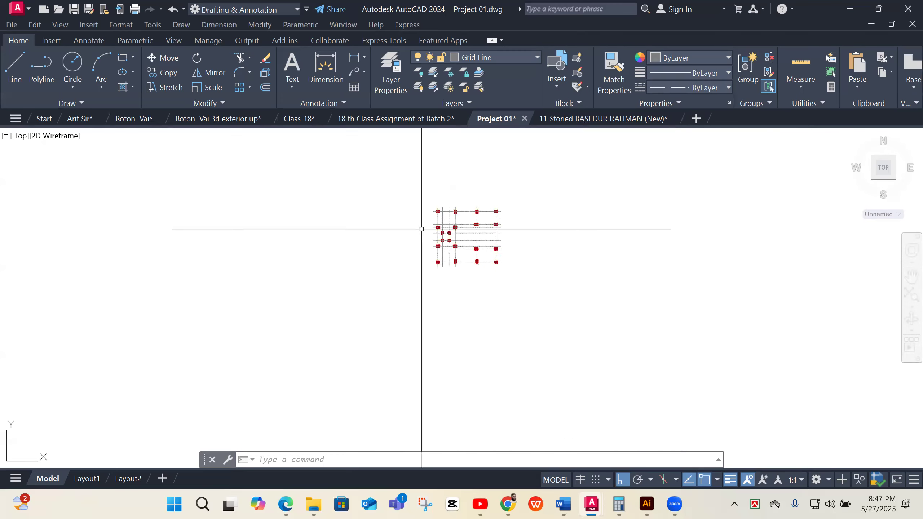
scroll(347, 228, up, 12)
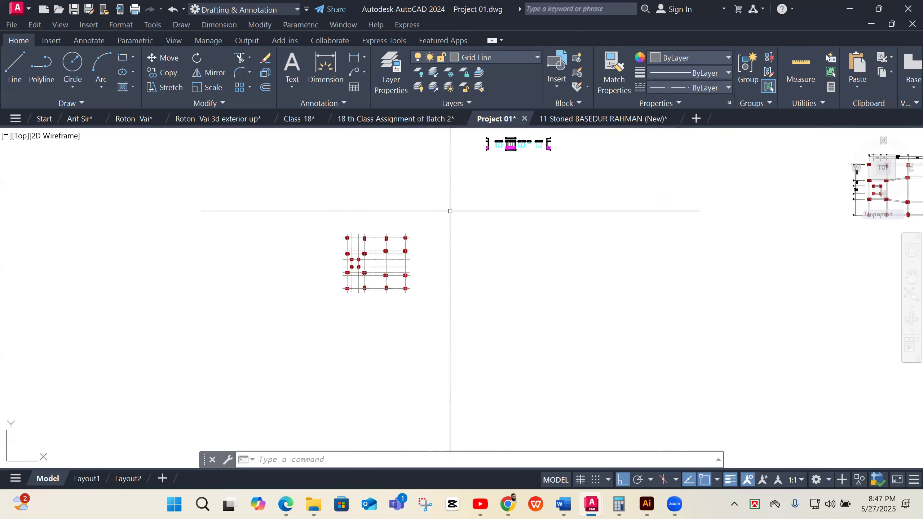
scroll(347, 228, up, 4)
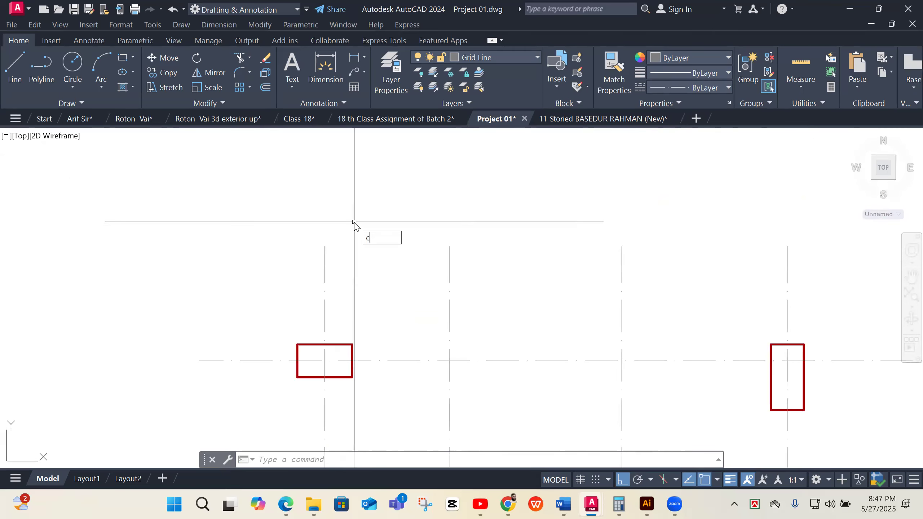
key(Return)
click(325, 245)
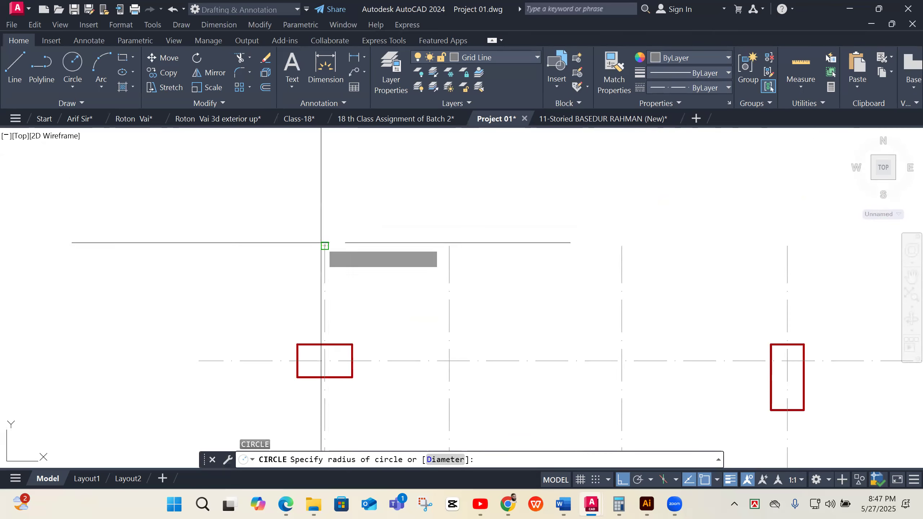
click(343, 218)
- Set the grid bubble circle's linetype to Continuous
click(353, 225)
click(342, 237)
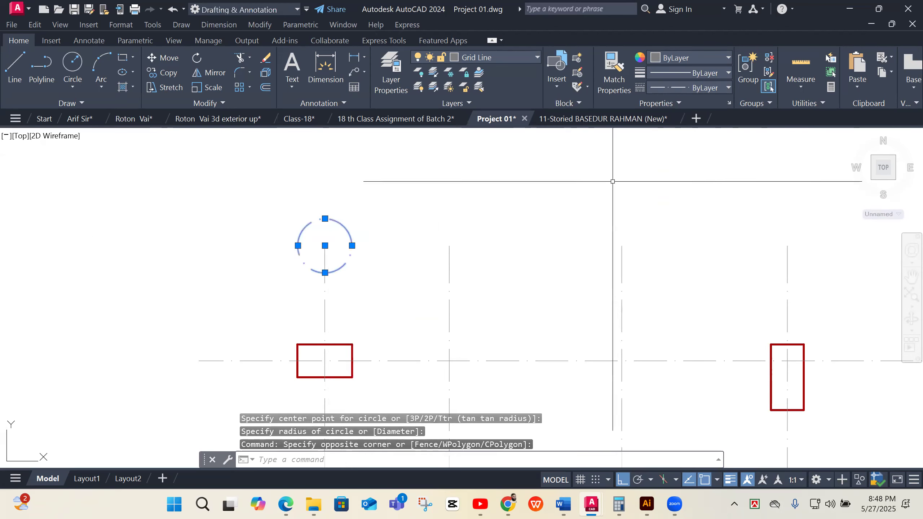
click(706, 88)
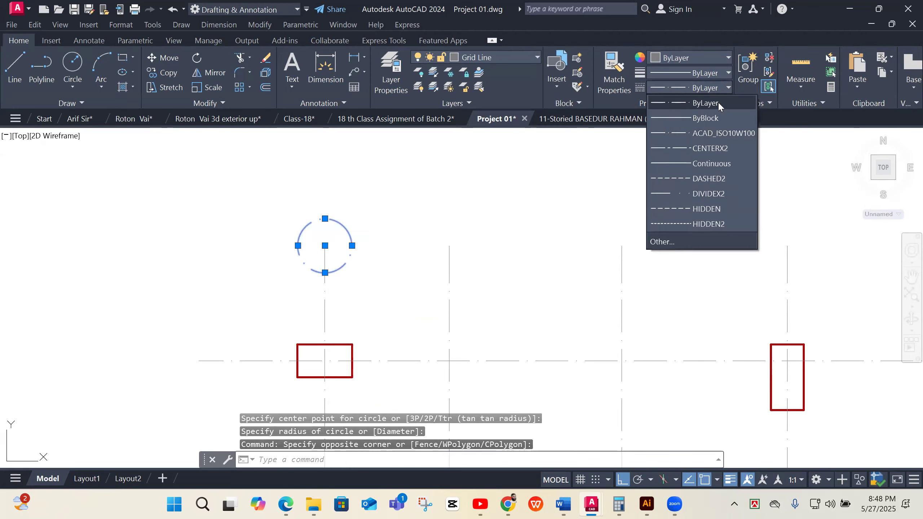
click(710, 163)
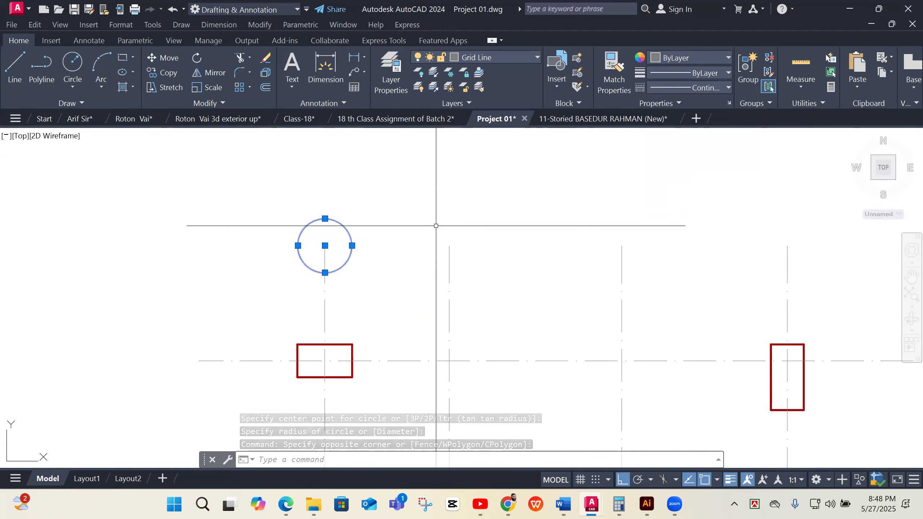
- Move the circle up so its lowest point sits on the upper end of the leftmost vertical grid line
text(m)
key(Return)
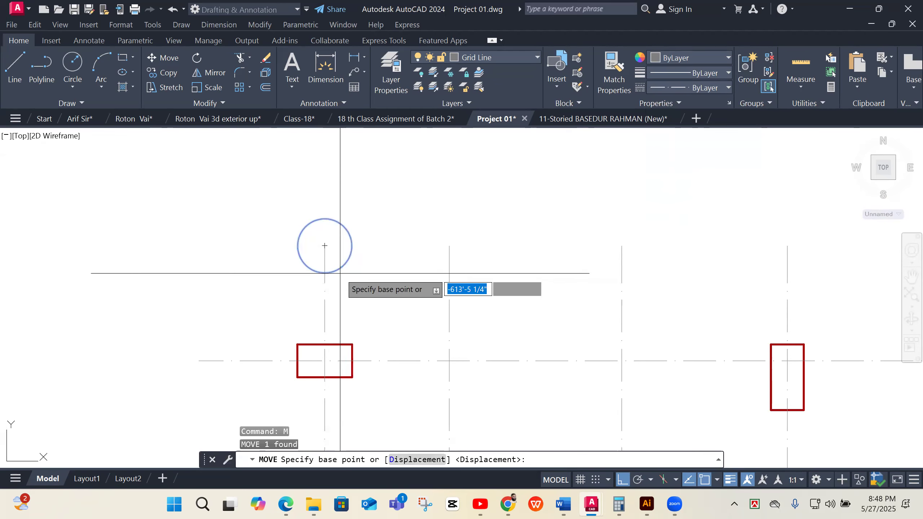
click(325, 273)
key(Escape)
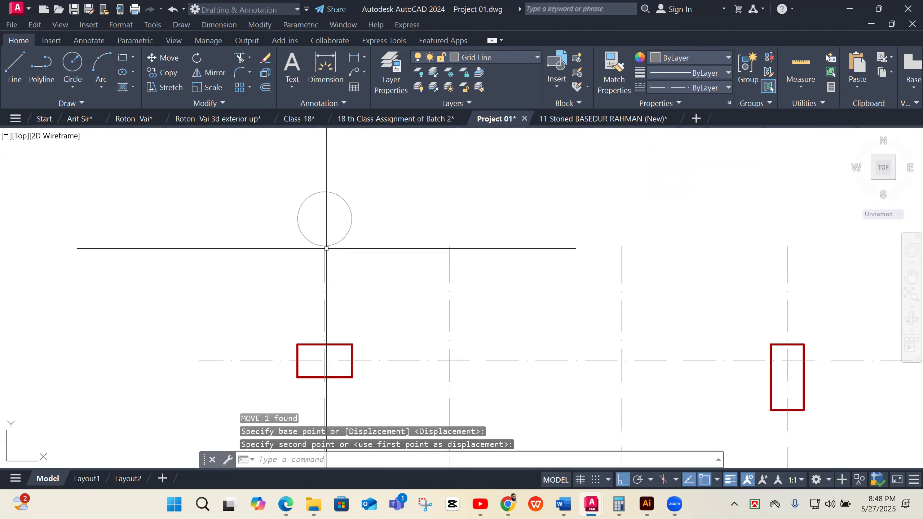
- Add the multiline text "A" inside the circle with centred alignment
scroll(363, 262, up, 4)
key(Return)
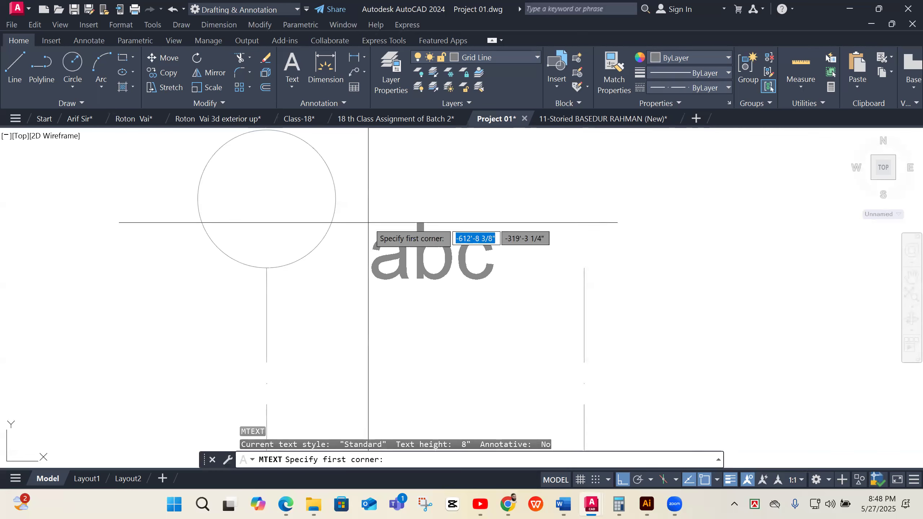
click(228, 171)
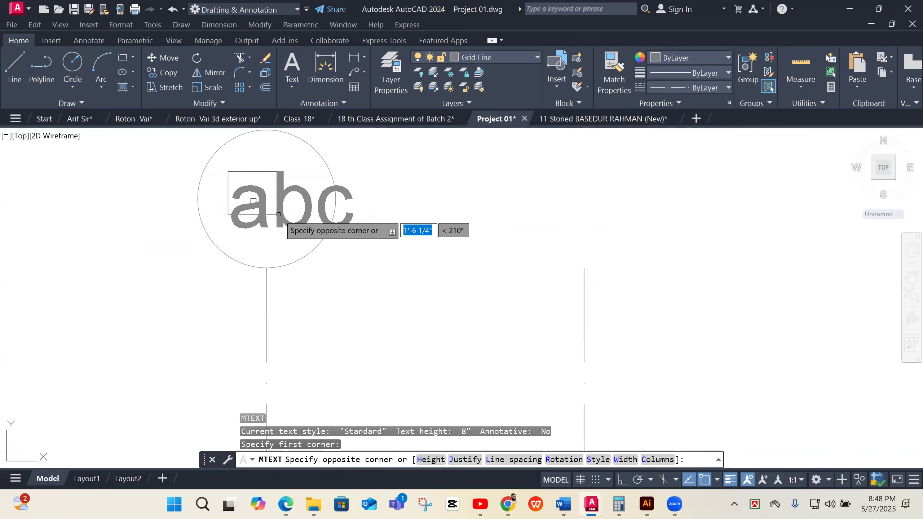
click(309, 266)
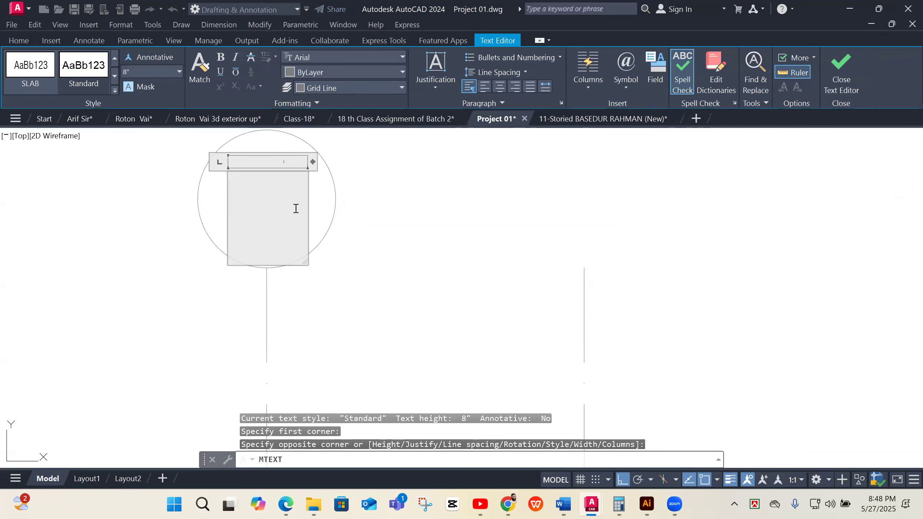
text(A)
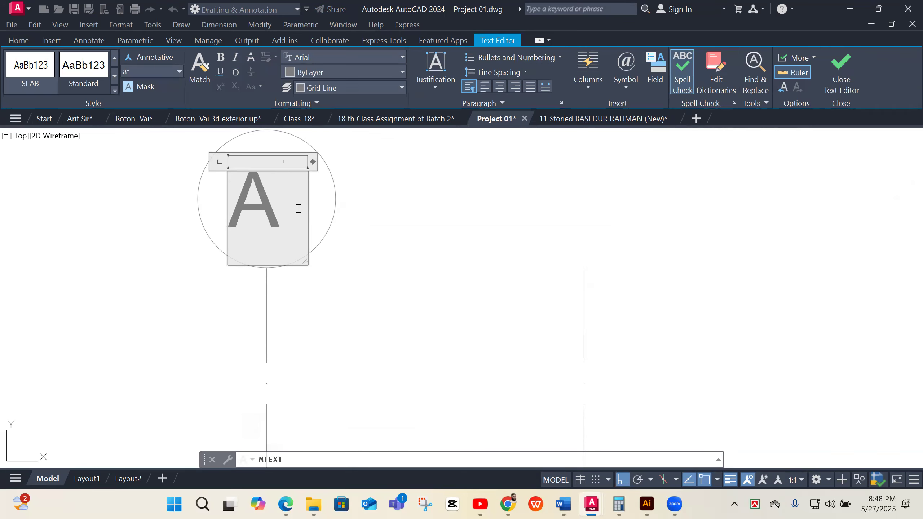
double_click(277, 219)
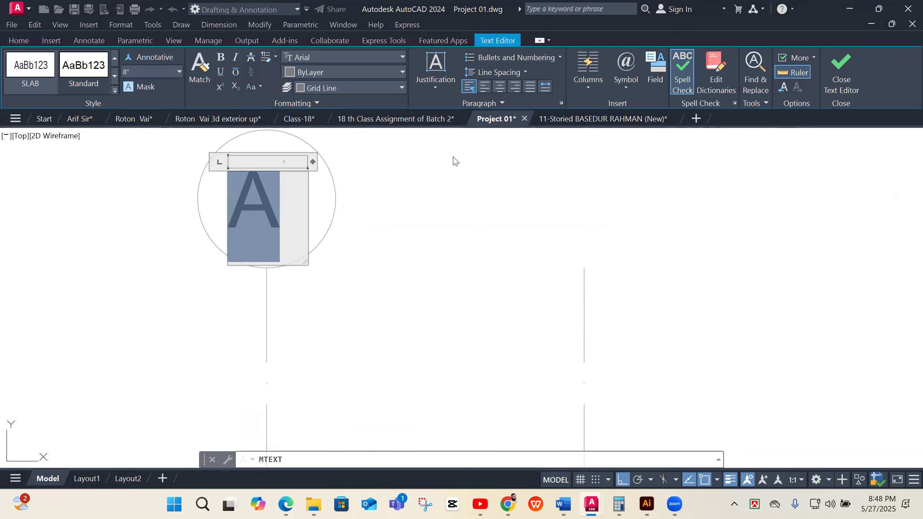
click(504, 85)
click(447, 220)
- Reduce the circle's radius so it fits more closely around the letter A
click(339, 181)
click(313, 168)
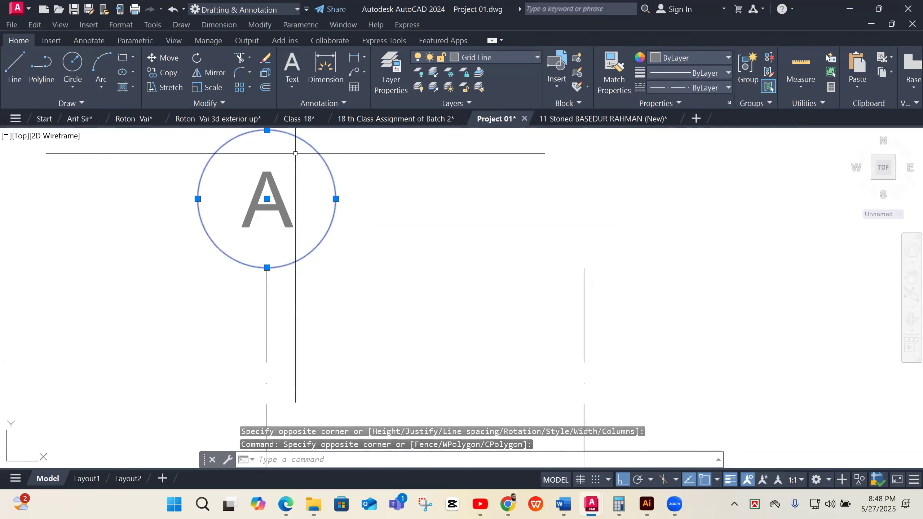
click(267, 129)
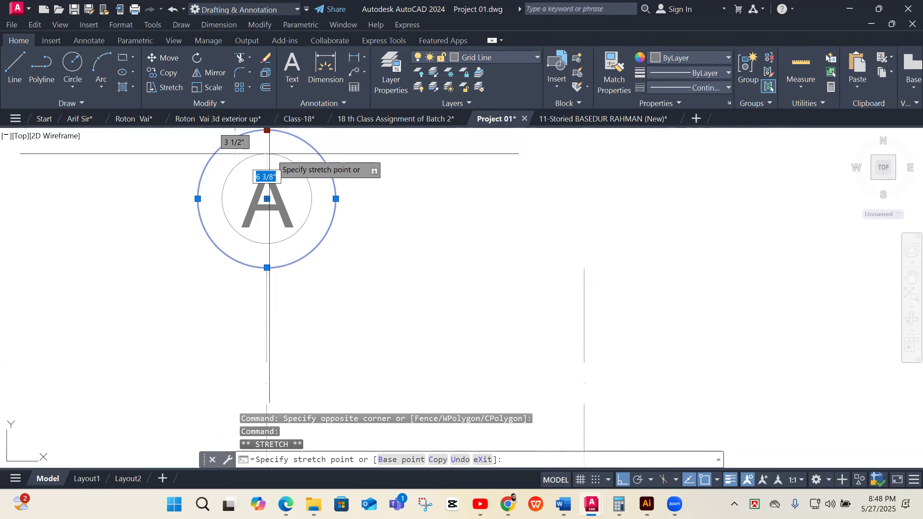
click(267, 149)
- Move the circle and its letter A down together so the circle's lowest point touches the grid line's upper end
click(368, 168)
click(255, 218)
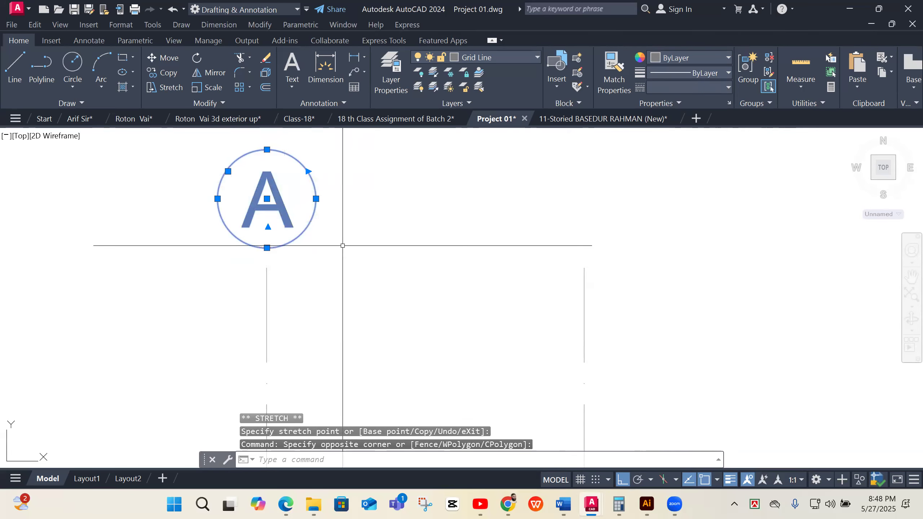
text(m)
key(Return)
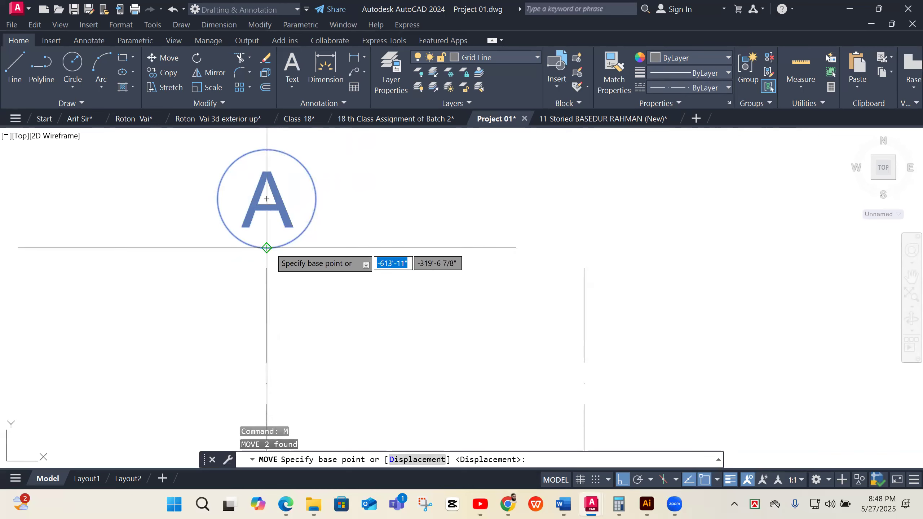
click(266, 247)
click(270, 263)
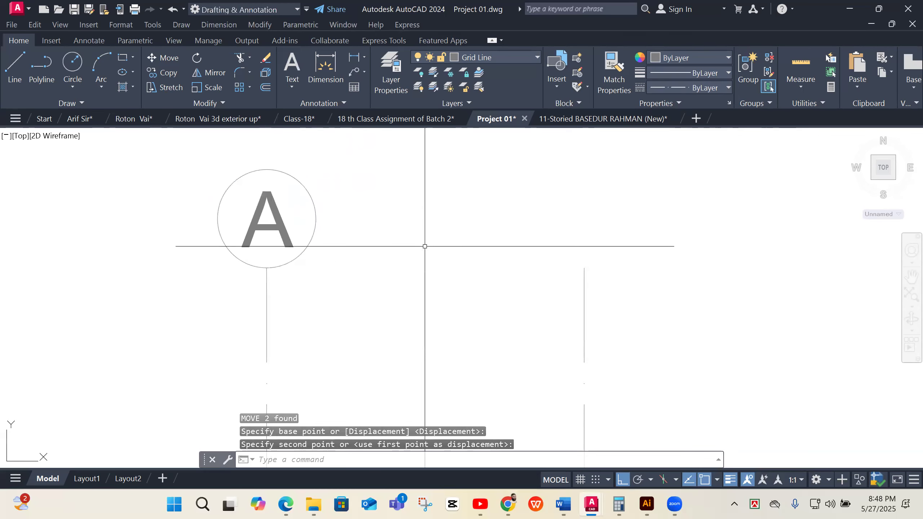
- Copy the circled A from the leftmost vertical grid line onto the upper ends of the second and third vertical grid lines
scroll(374, 217, down, 4)
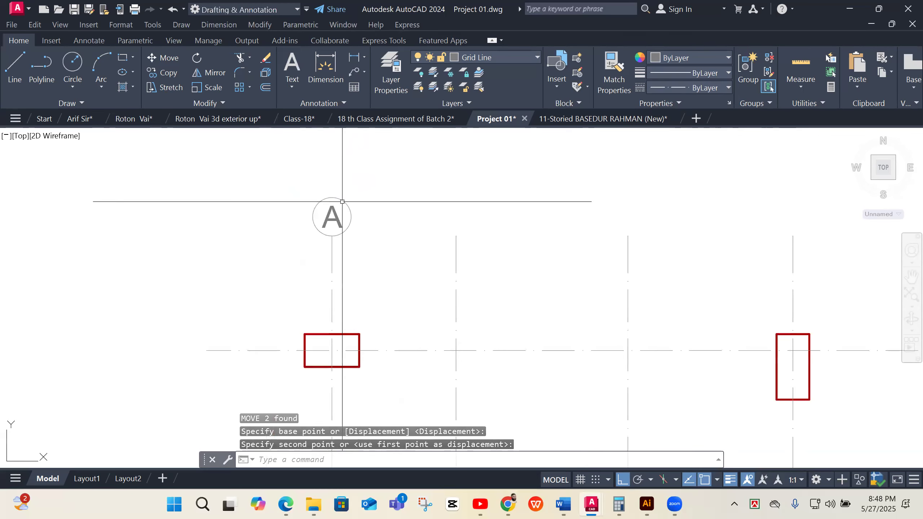
click(269, 181)
click(397, 260)
text(co)
key(Return)
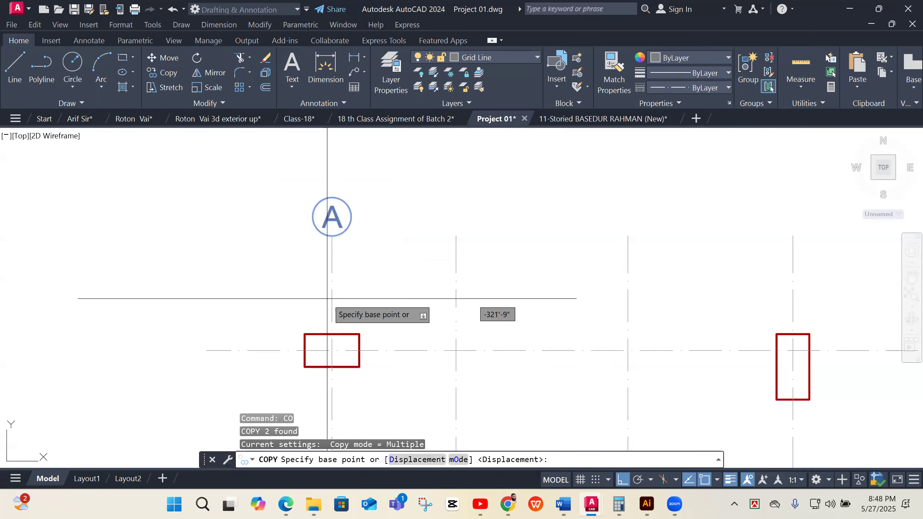
click(332, 297)
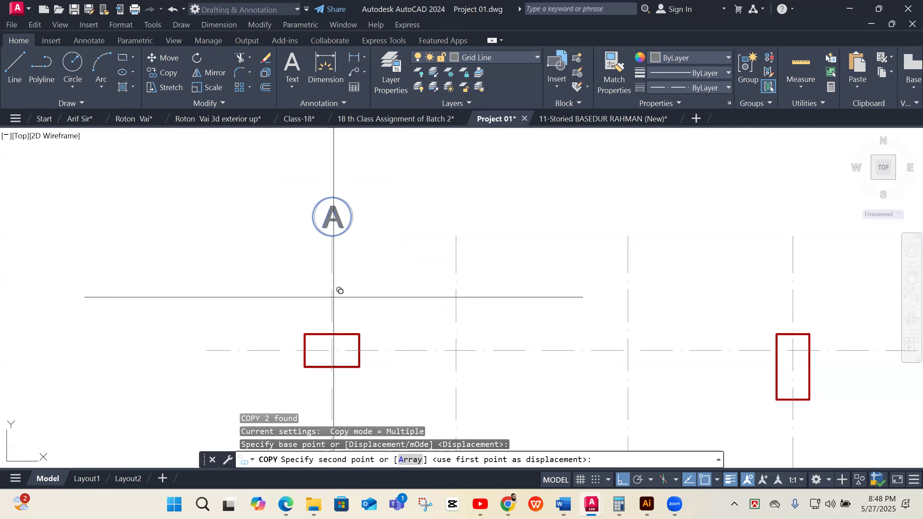
click(457, 297)
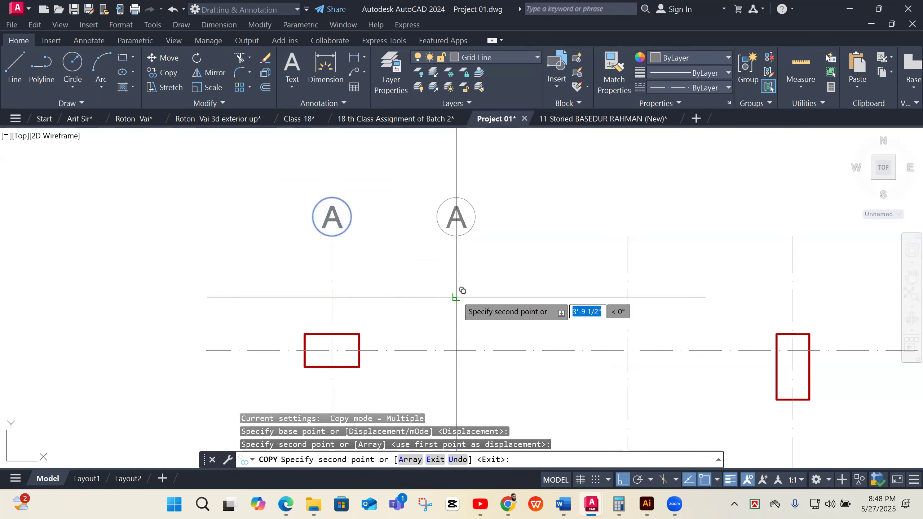
click(632, 297)
- Place further copies of the circled A on the fourth, fifth and sixth vertical grid lines and finish copying
scroll(512, 281, down, 2)
click(621, 287)
scroll(393, 272, down, 1)
scroll(720, 292, up, 1)
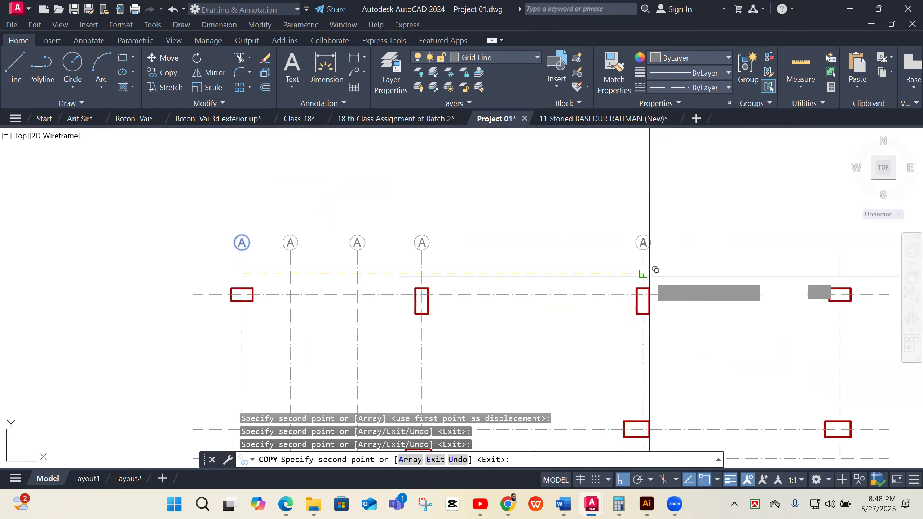
click(644, 274)
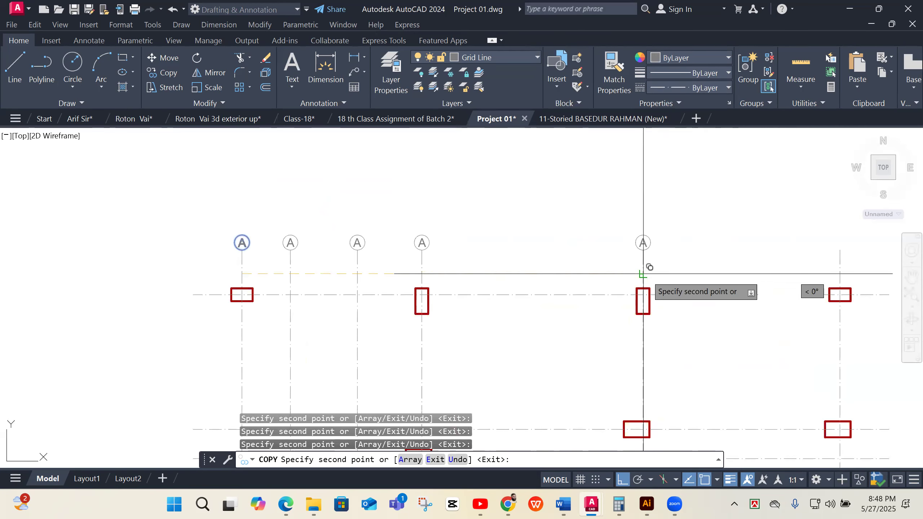
click(840, 274)
key(Return)
scroll(667, 283, down, 2)
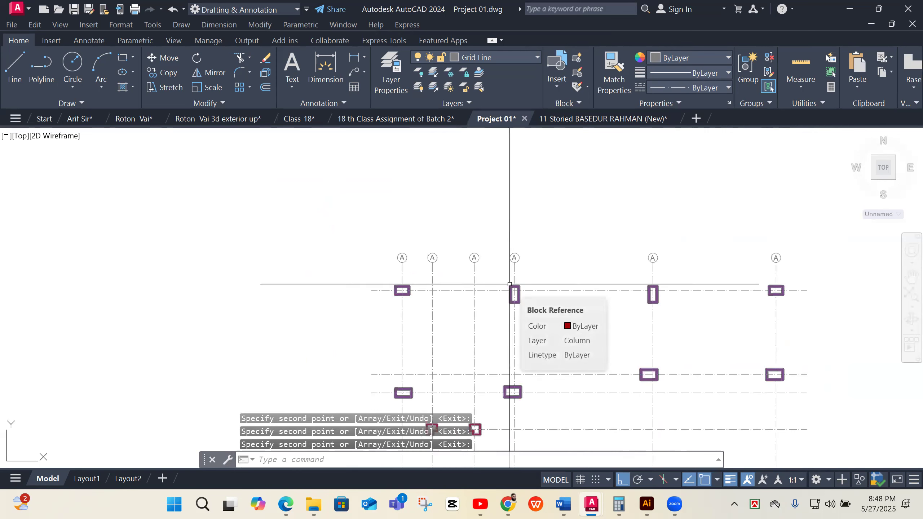
- Copy the first circled A so the circle touches the left end of the uppermost horizontal grid line
scroll(436, 268, up, 2)
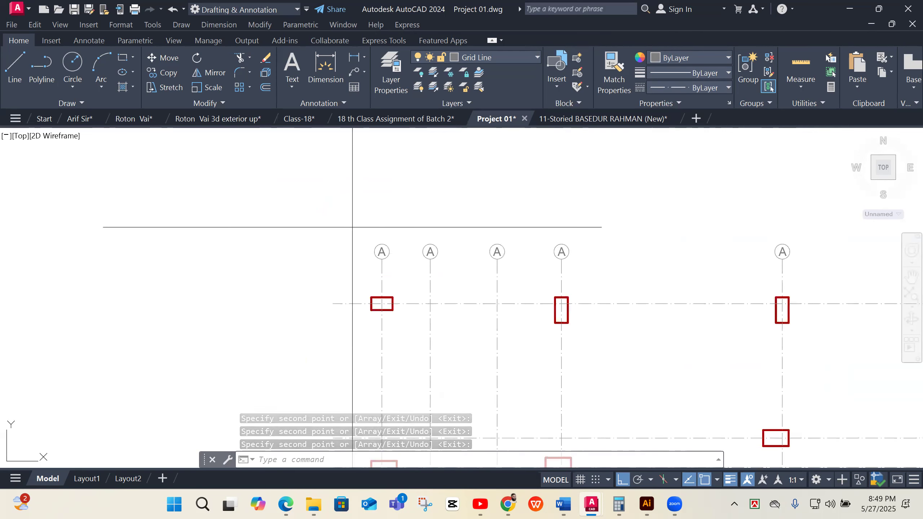
click(353, 226)
click(418, 271)
text(co)
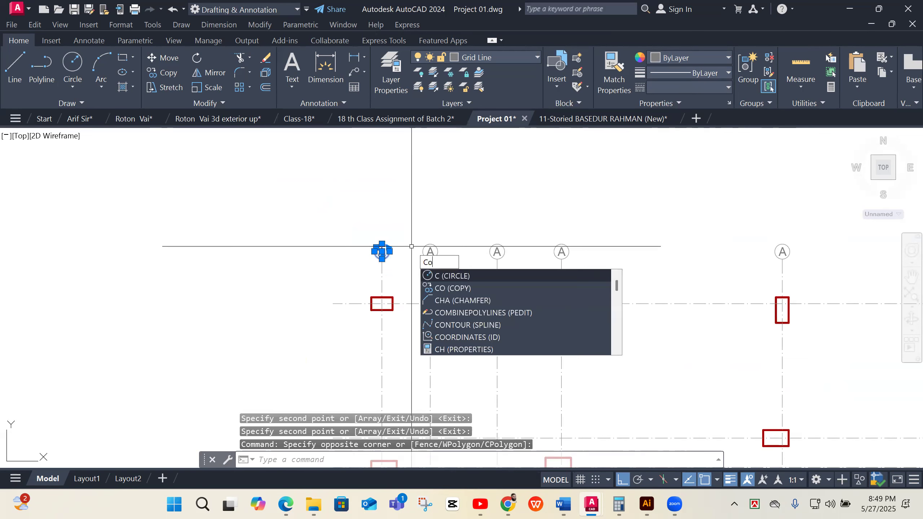
key(Return)
scroll(409, 252, up, 4)
click(382, 252)
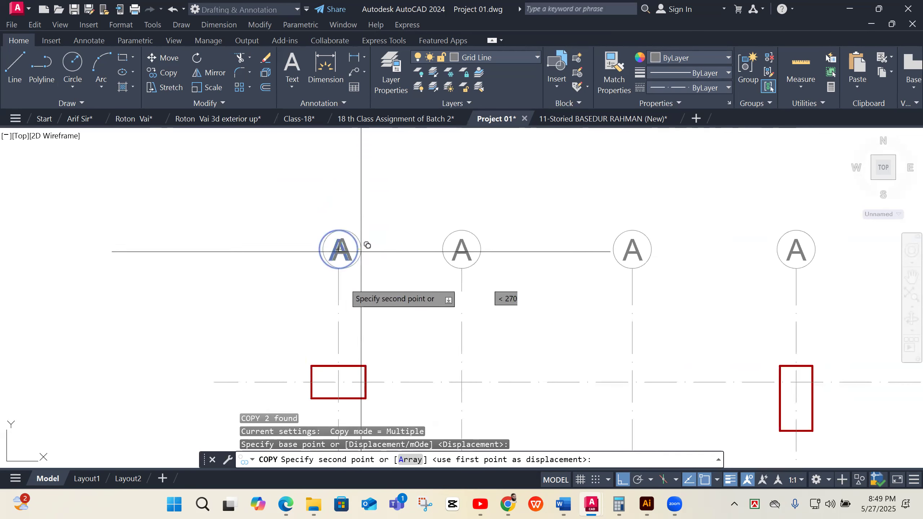
click(215, 383)
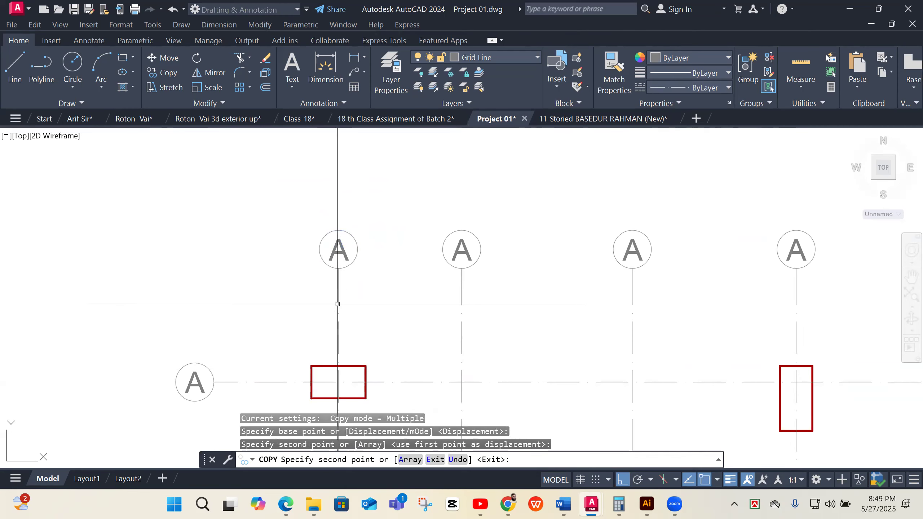
key(Escape)
- Change the letters in the second and third bubbles above the vertical grid lines to B and C
scroll(445, 244, up, 4)
scroll(463, 247, down, 4)
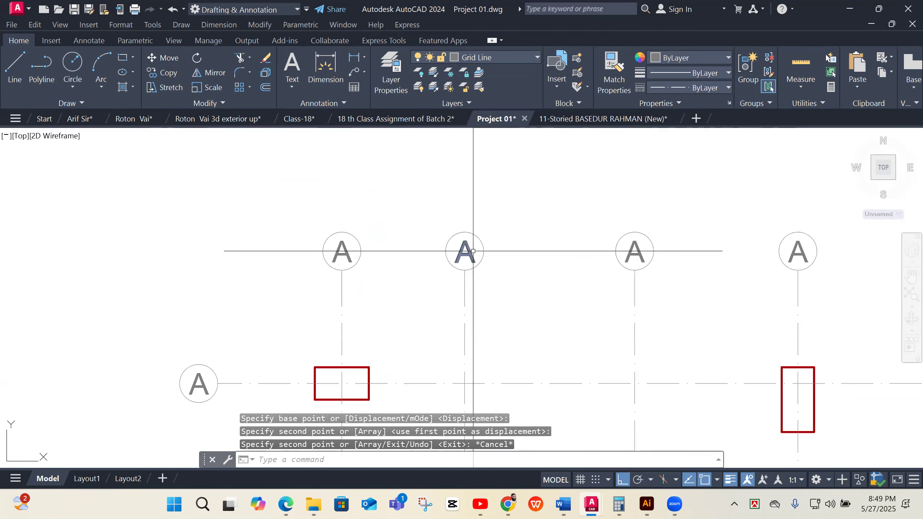
click(470, 251)
double_click(472, 255)
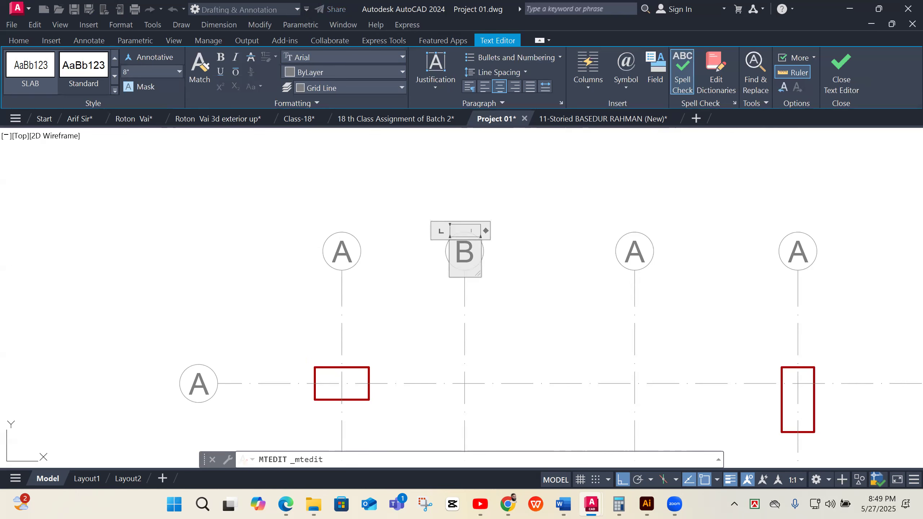
click(402, 291)
double_click(640, 256)
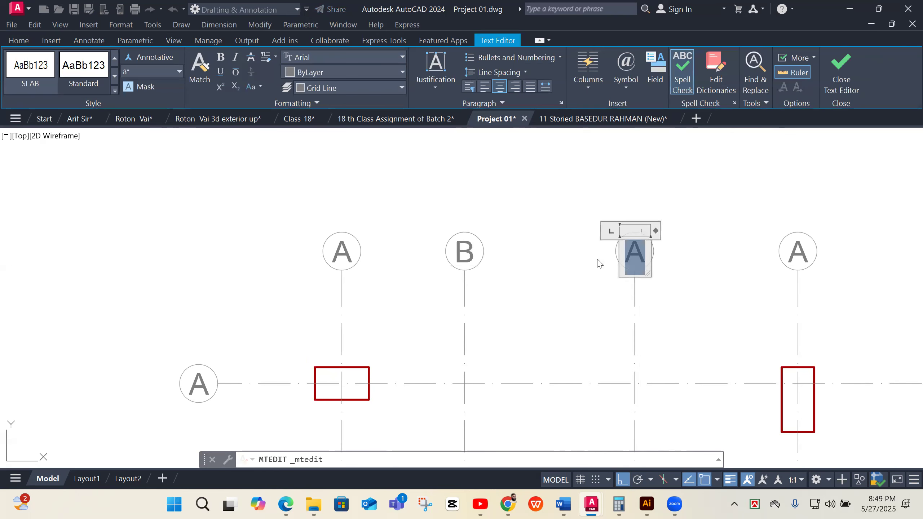
click(700, 256)
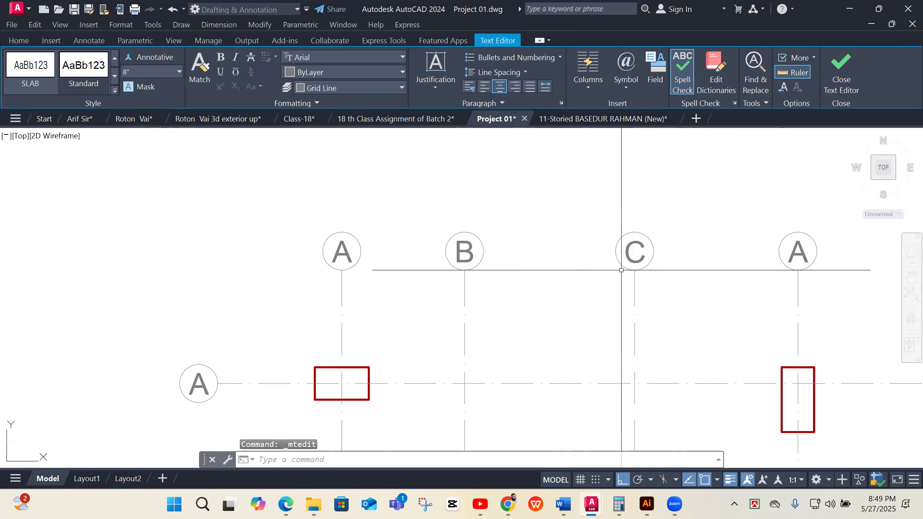
- Change the letters in the fourth and fifth bubbles above the vertical grid lines to D and E
scroll(484, 279, down, 2)
scroll(665, 270, up, 4)
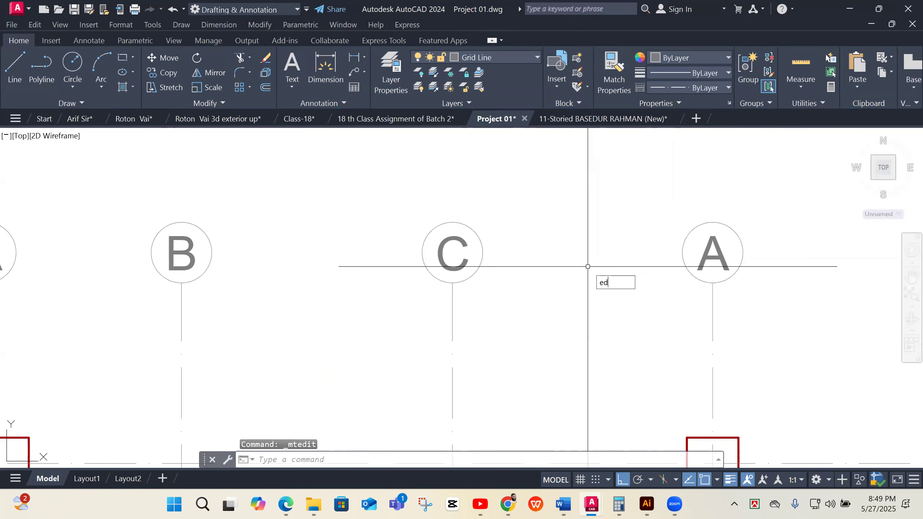
key(Return)
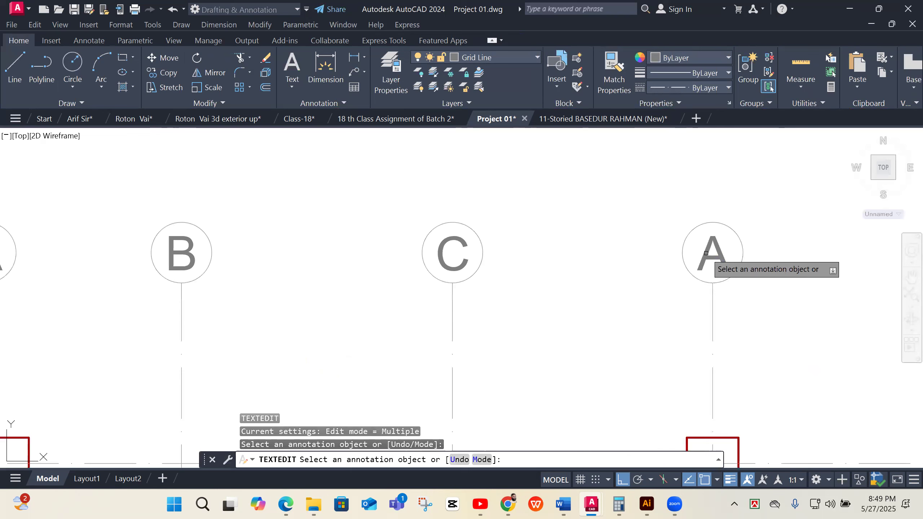
click(711, 256)
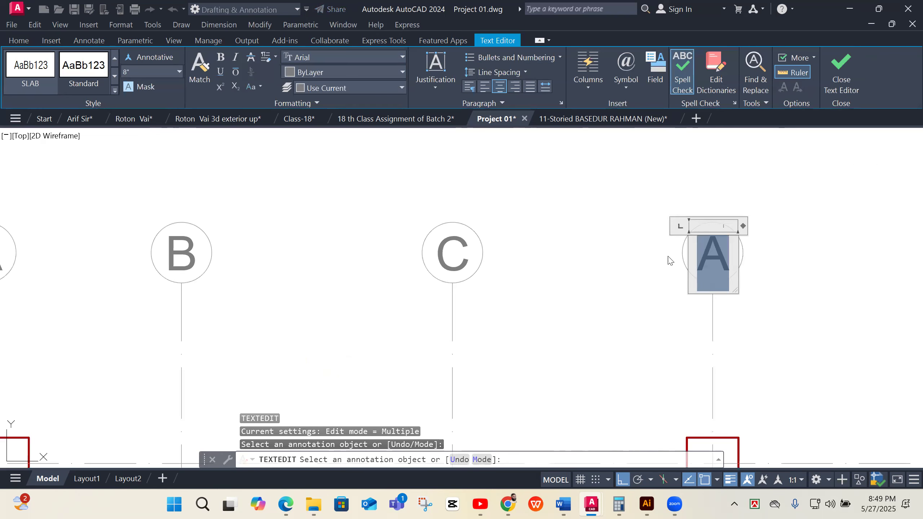
text(D)
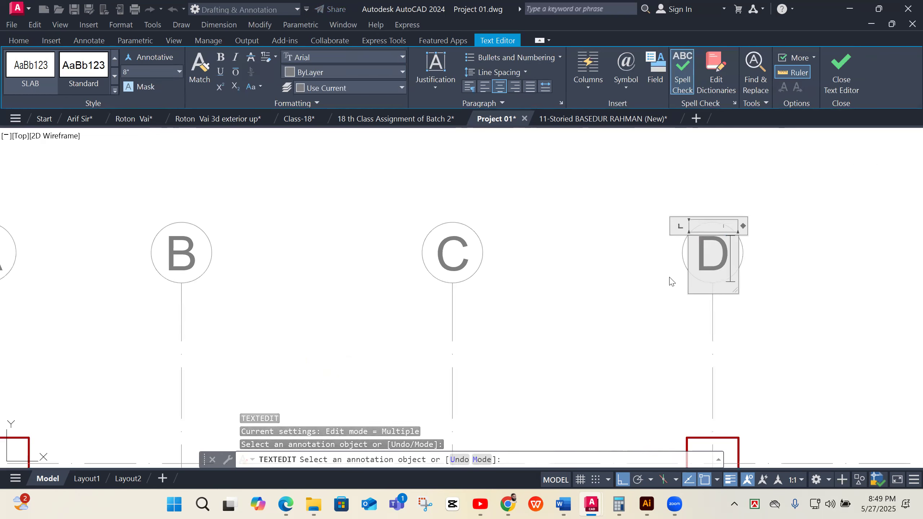
scroll(519, 315, down, 3)
scroll(818, 291, up, 3)
click(742, 322)
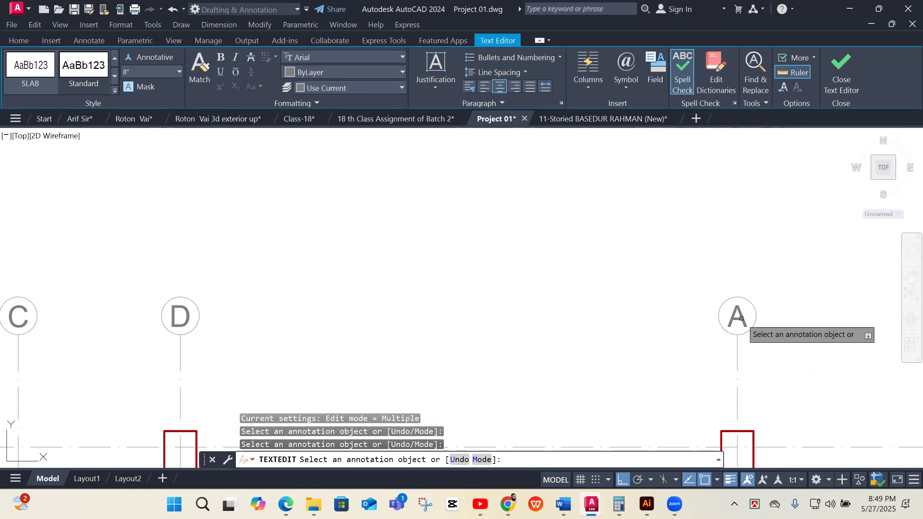
click(740, 317)
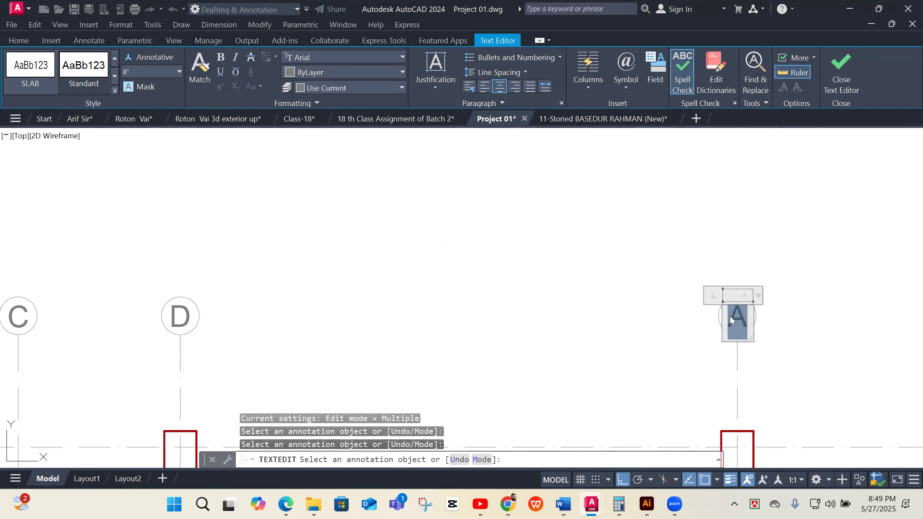
text(E)
click(626, 294)
scroll(685, 238, down, 3)
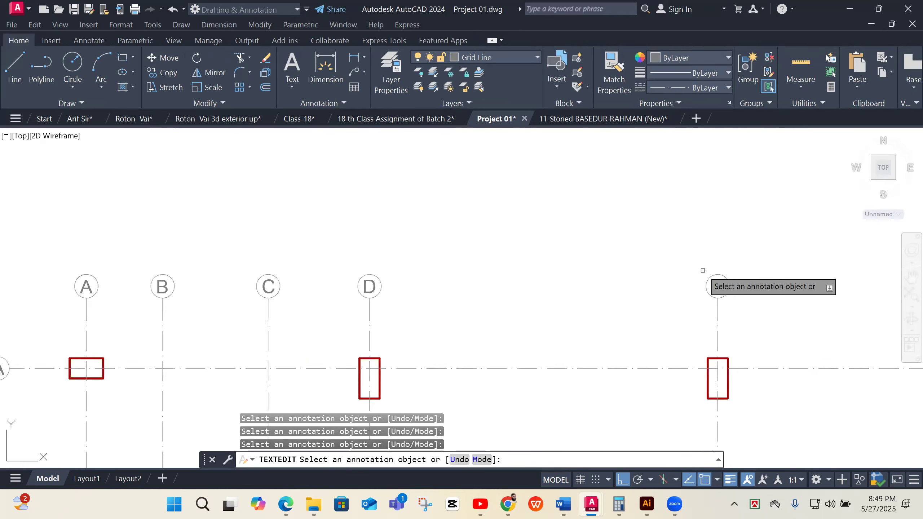
- Change the text in the uppermost horizontal grid line's bubble from a letter to the number 1
scroll(420, 315, up, 2)
scroll(422, 305, up, 3)
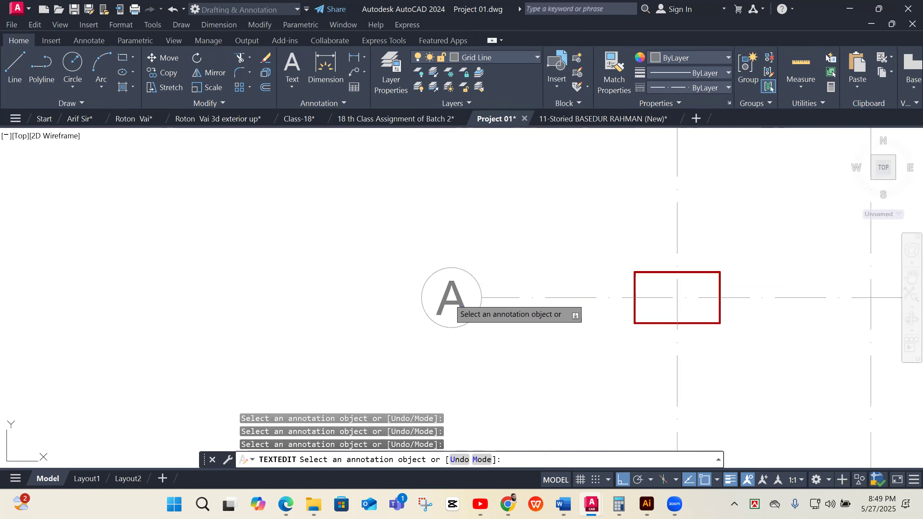
click(436, 299)
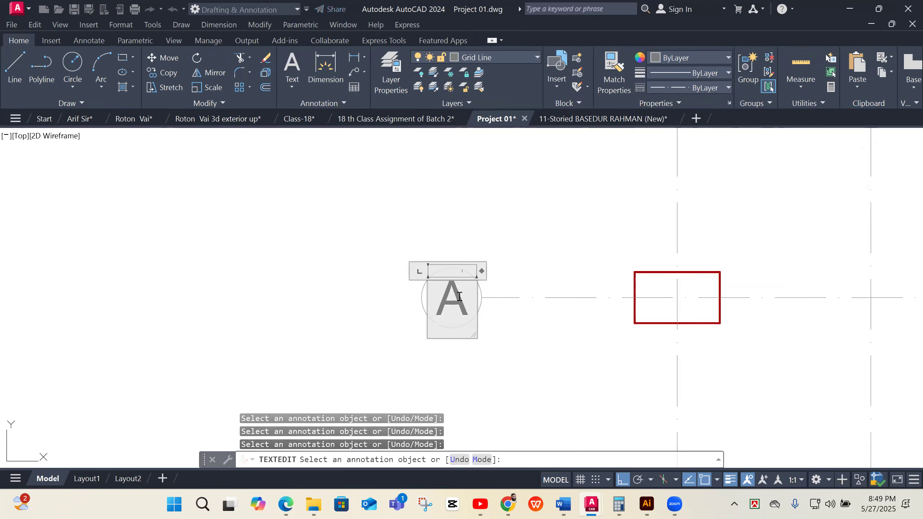
click(408, 295)
scroll(456, 304, up, 2)
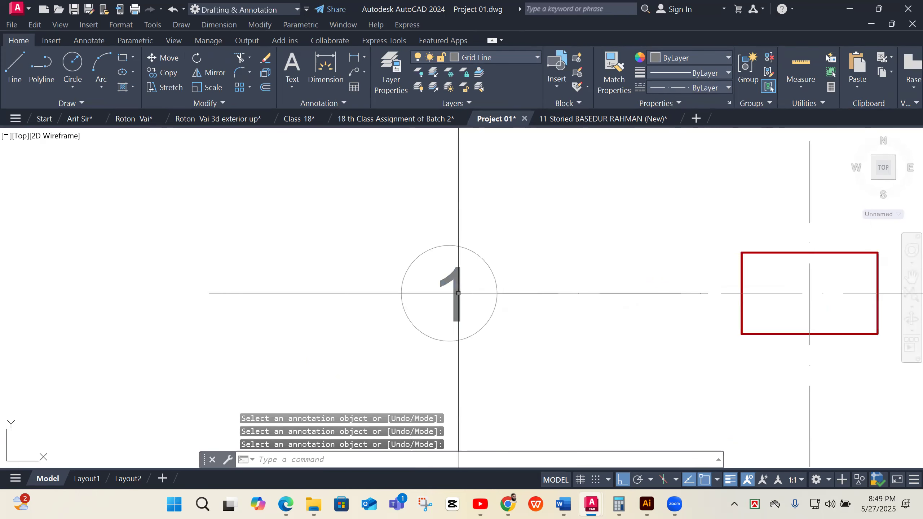
- Move the number 1 about 1 3/8" to the left to centre it within its circle
click(458, 292)
text(M)
key(Return)
click(527, 366)
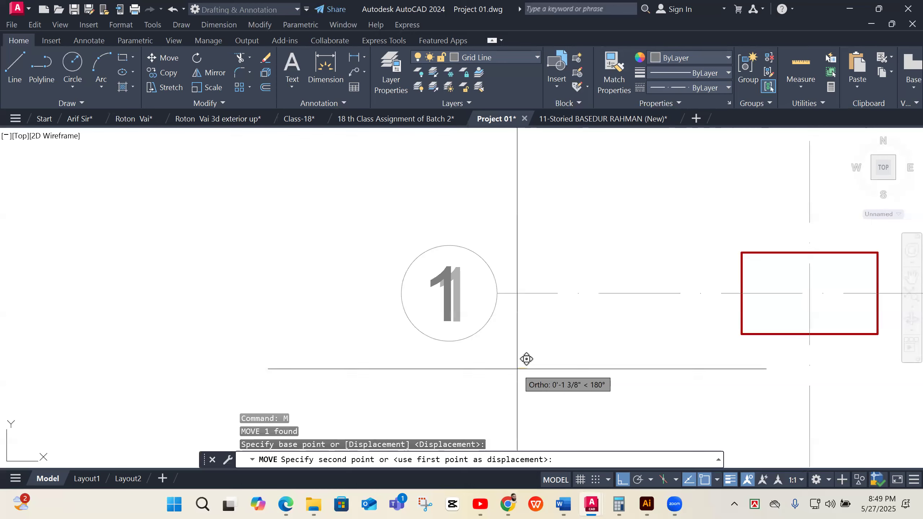
click(518, 369)
- Copy the circled 1 straight down onto the left ends of the second and third horizontal grid lines
click(370, 228)
click(515, 358)
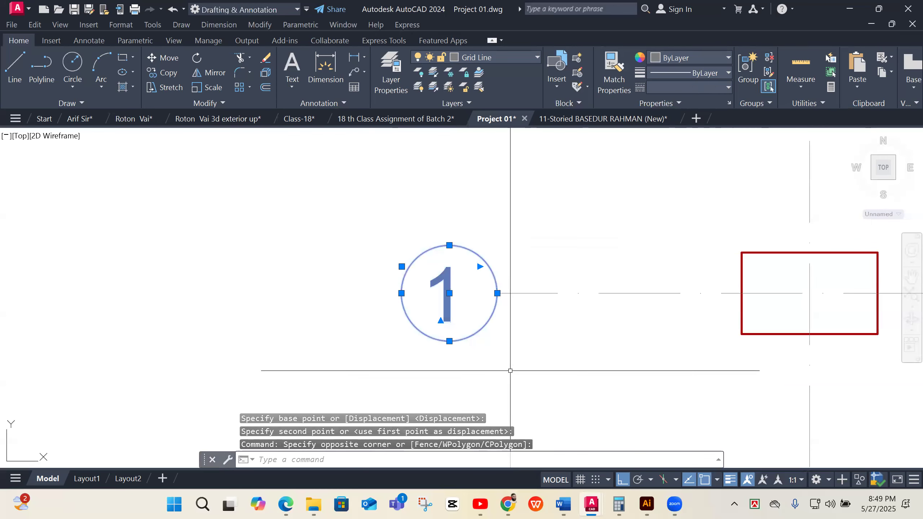
scroll(564, 316, down, 3)
text(co)
key(Return)
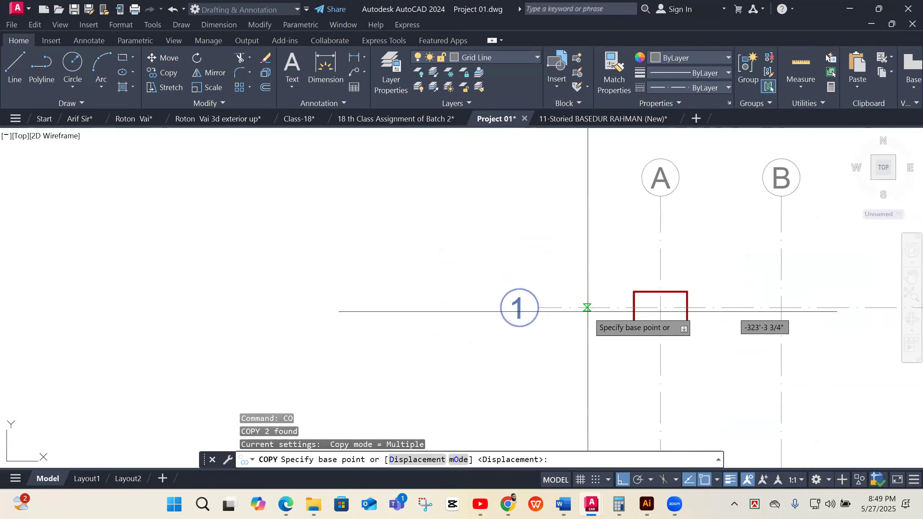
click(593, 309)
scroll(596, 360, down, 5)
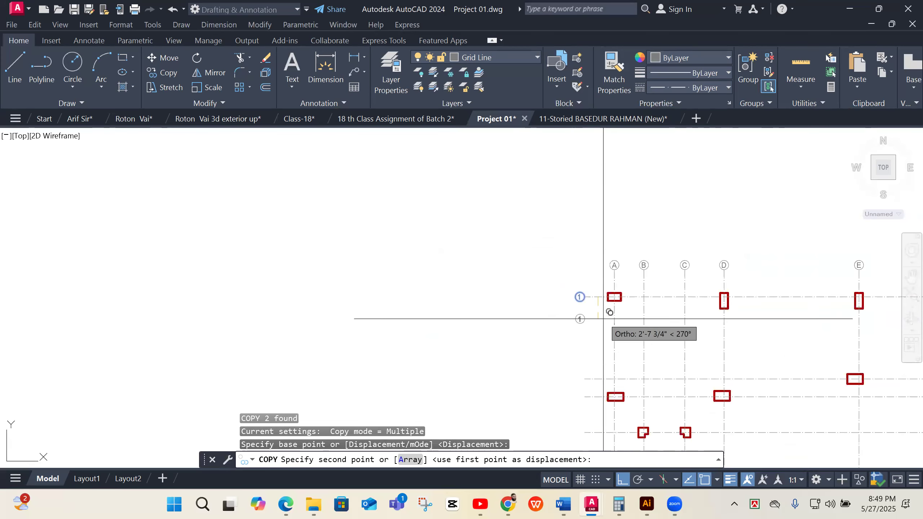
click(597, 379)
scroll(588, 371, up, 4)
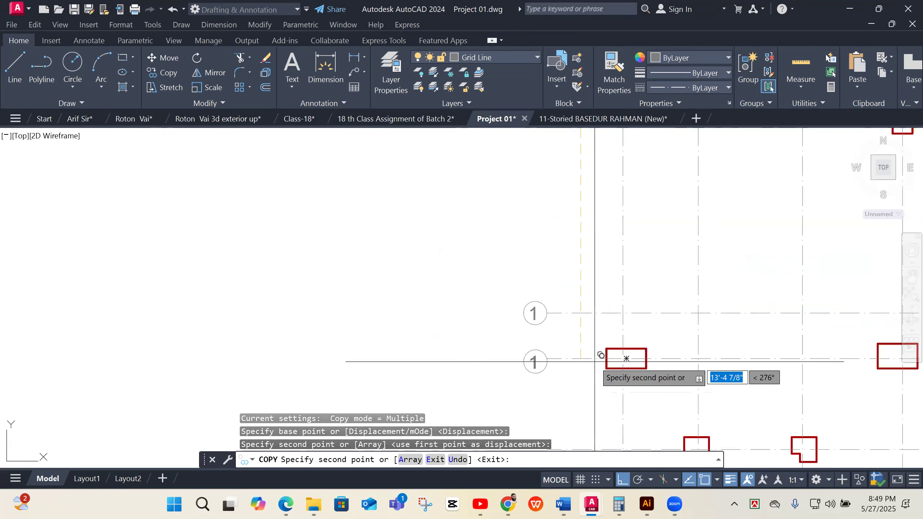
click(581, 358)
- Place further copies of the circled 1 on the fourth through eighth horizontal grid lines and finish copying
scroll(574, 291, down, 4)
scroll(568, 316, up, 4)
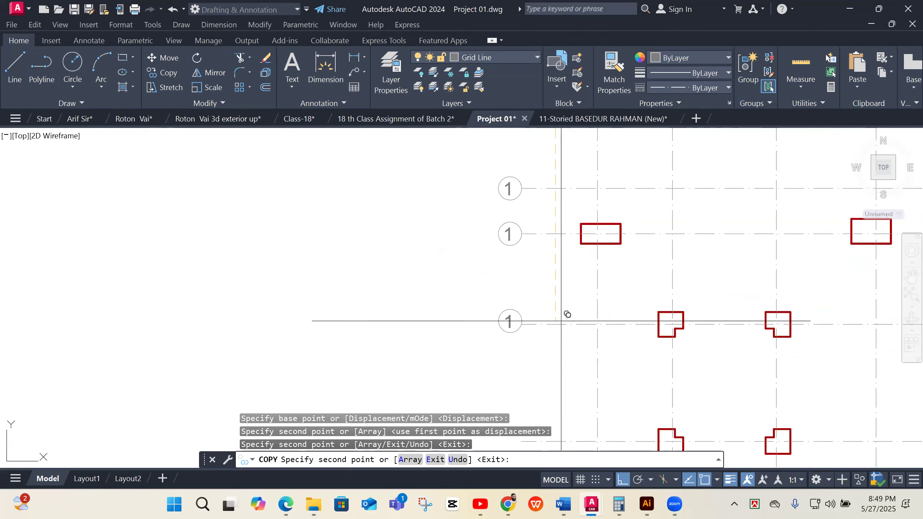
click(556, 319)
scroll(589, 252, down, 4)
scroll(591, 322, up, 4)
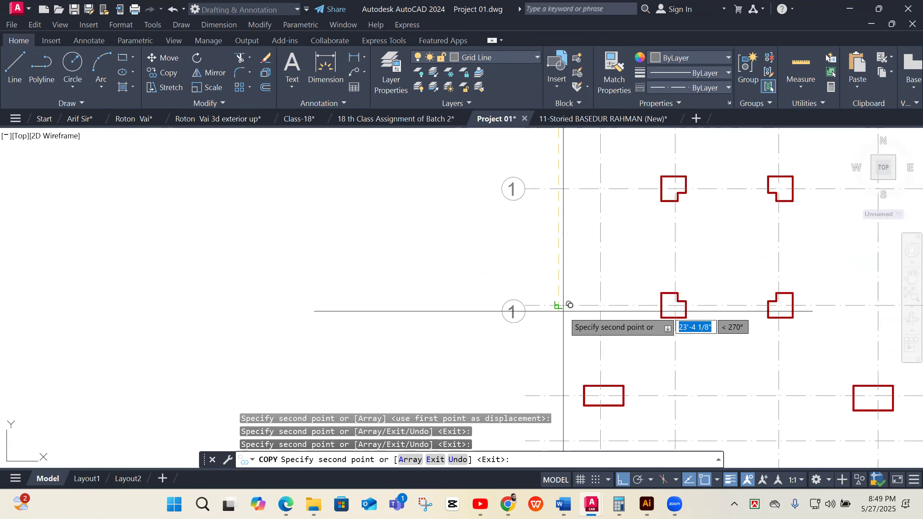
click(562, 309)
scroll(570, 304, down, 4)
scroll(573, 282, up, 4)
click(573, 262)
click(574, 307)
scroll(581, 211, down, 2)
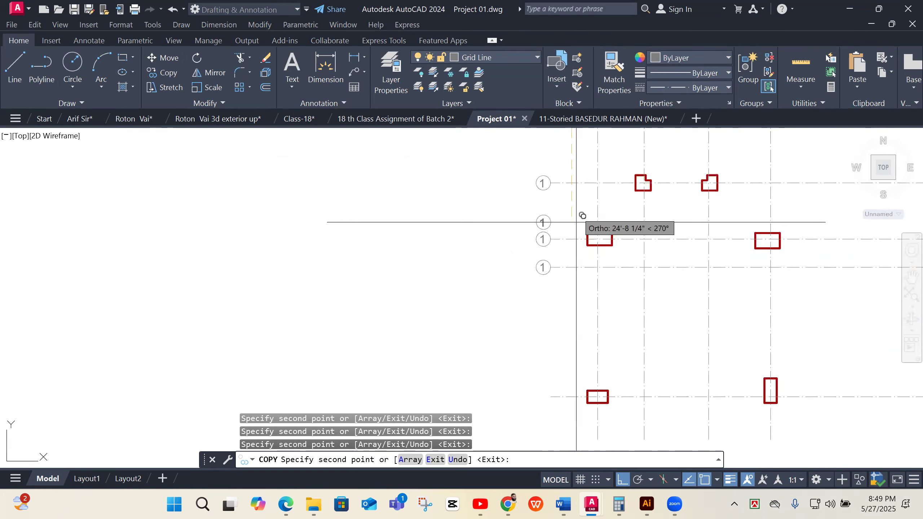
click(572, 397)
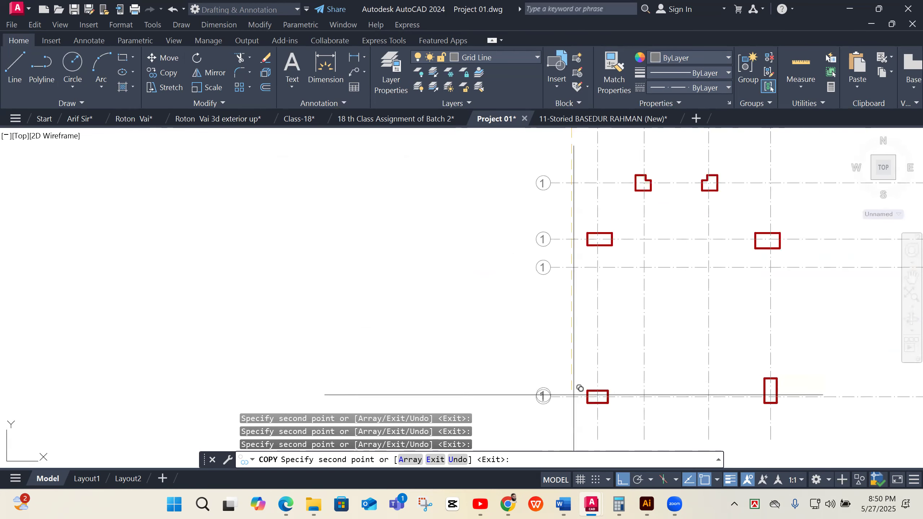
scroll(635, 326, down, 3)
key(Escape)
scroll(533, 169, up, 3)
scroll(533, 169, up, 4)
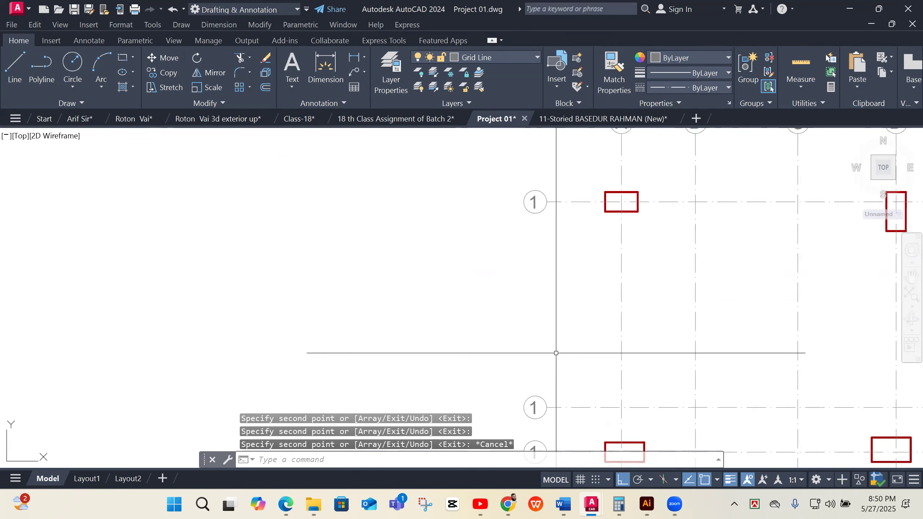
- Change the bubble numbers of the second and third horizontal grid lines to 2 and 3
text(ED)
key(Return)
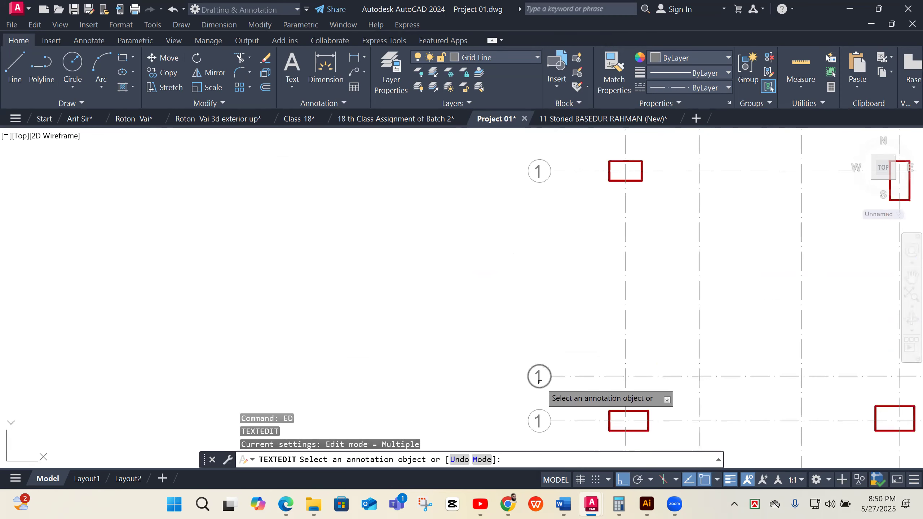
click(539, 377)
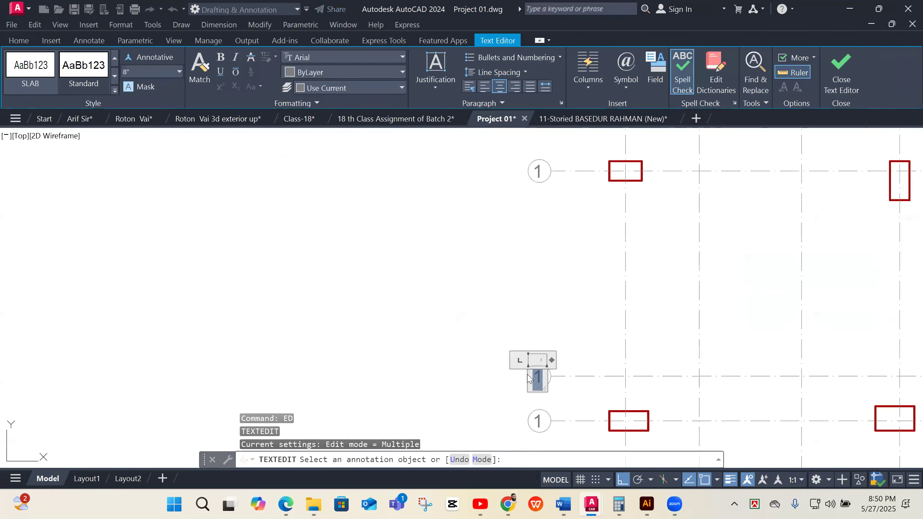
text(2)
key(Return)
scroll(521, 276, down, 2)
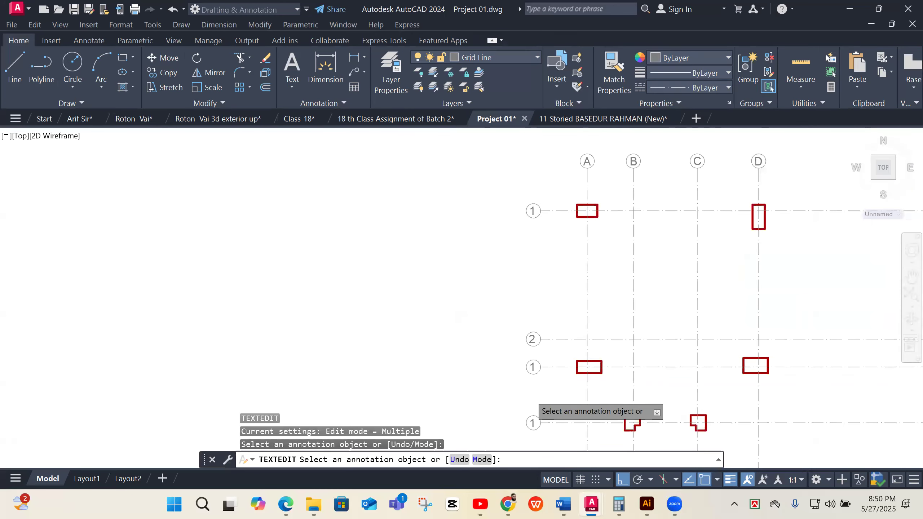
scroll(526, 399, up, 2)
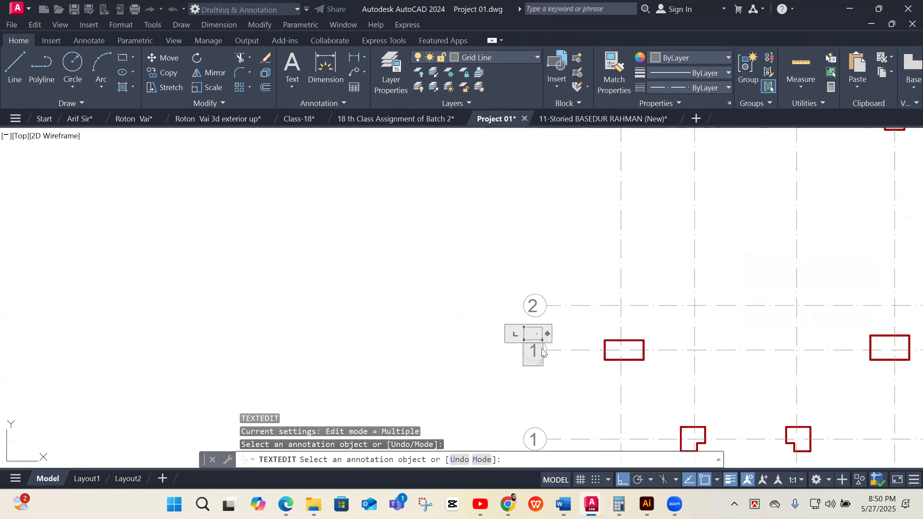
click(533, 350)
text(3)
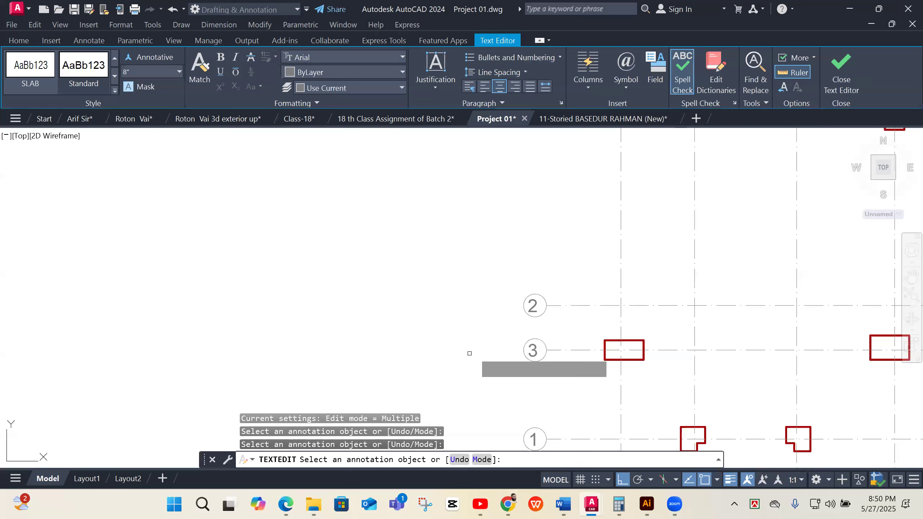
key(Return)
- Change the bubble numbers of the fourth and fifth horizontal grid lines to 4 and 5
scroll(539, 418, down, 1)
scroll(539, 396, up, 3)
click(543, 370)
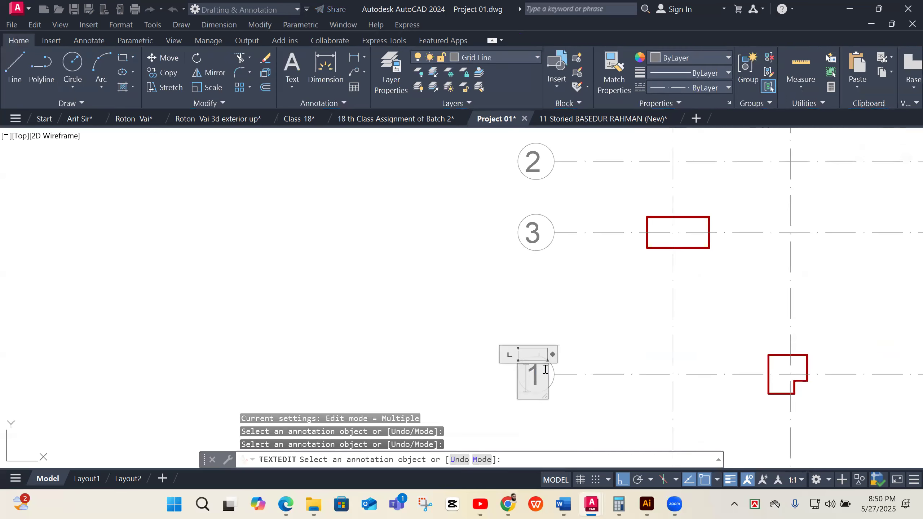
click(469, 386)
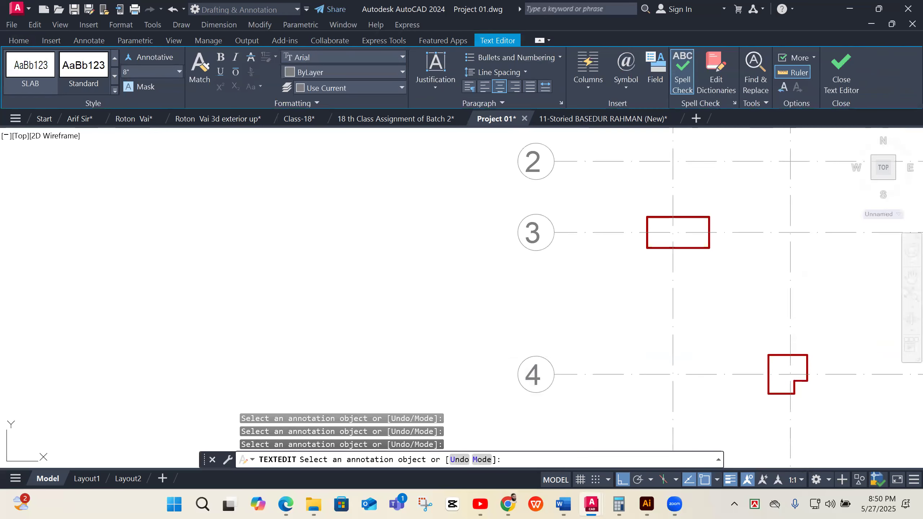
scroll(535, 284, down, 2)
scroll(537, 419, up, 5)
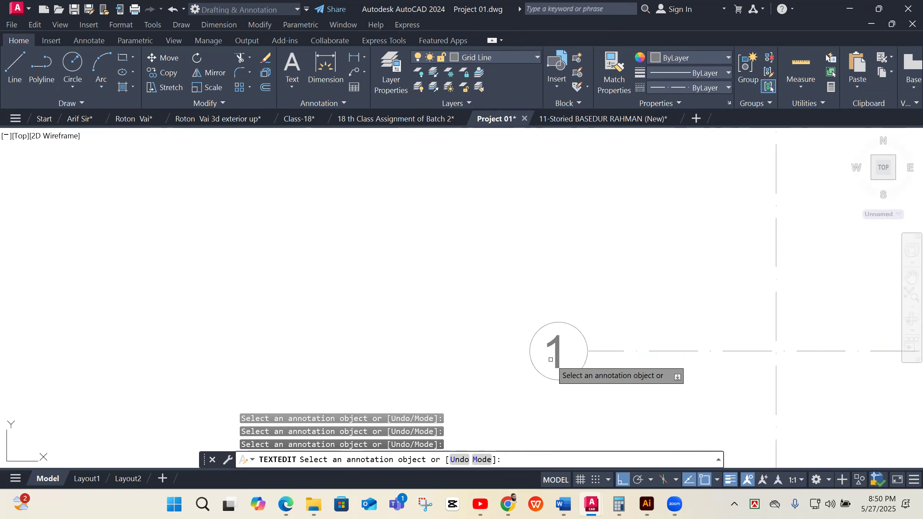
click(547, 351)
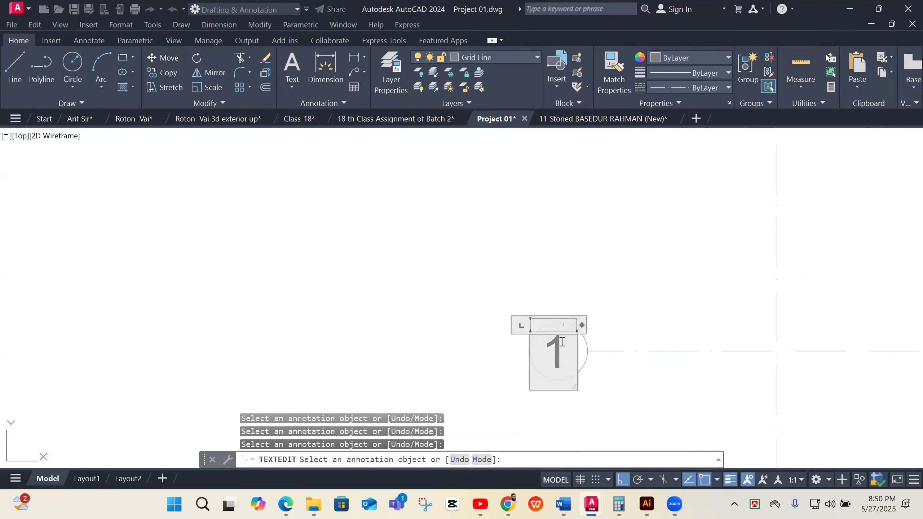
click(460, 356)
scroll(527, 269, down, 3)
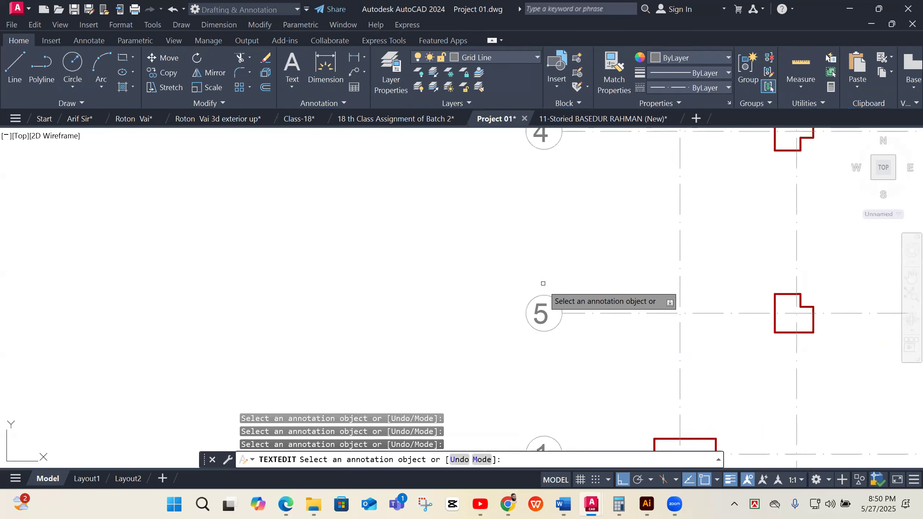
- Renumber the bubbles of the sixth and seventh horizontal grid lines as 6 and 7
scroll(545, 356, up, 2)
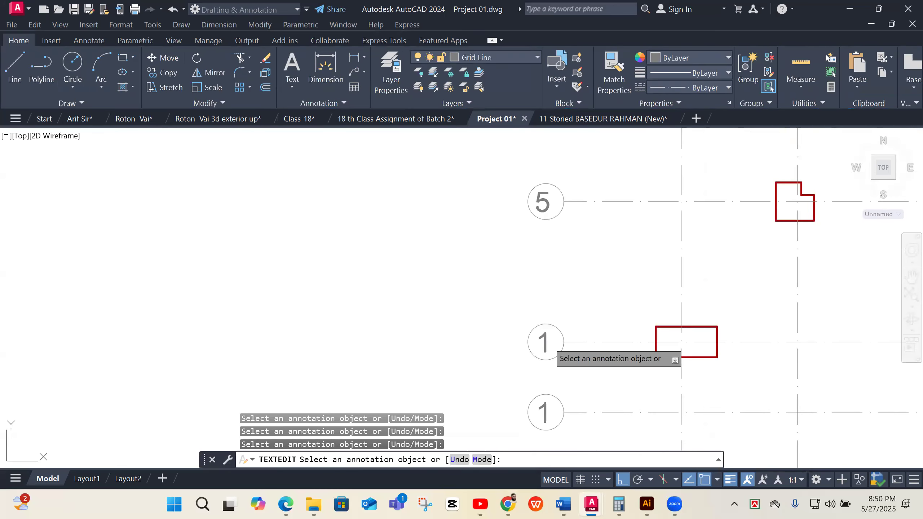
click(544, 344)
click(452, 332)
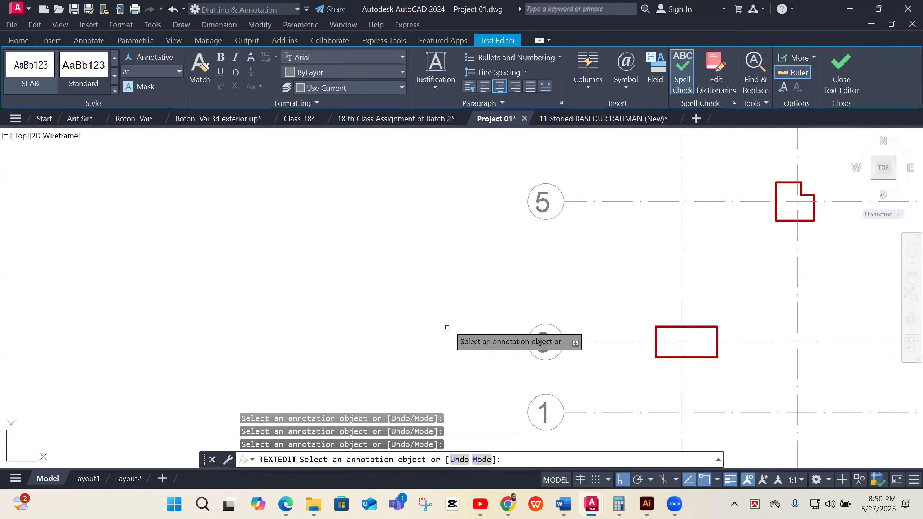
scroll(563, 371, down, 3)
scroll(532, 343, up, 2)
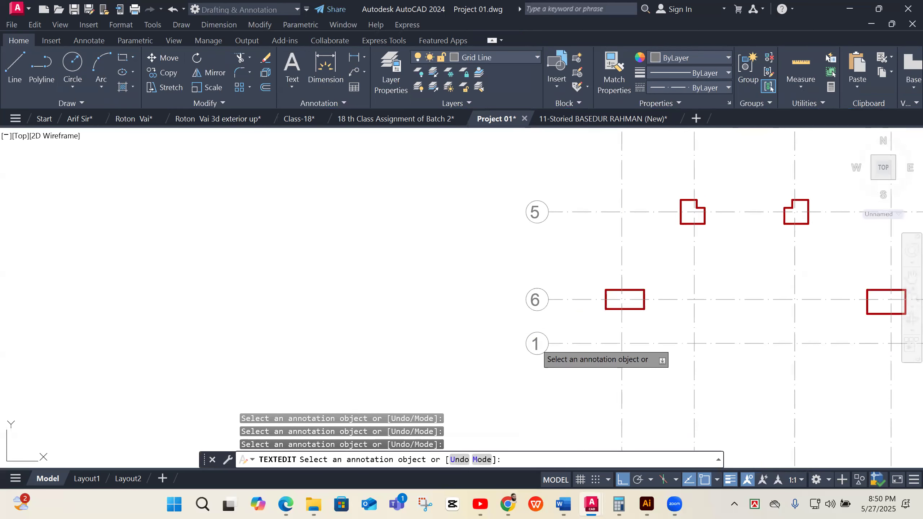
click(536, 343)
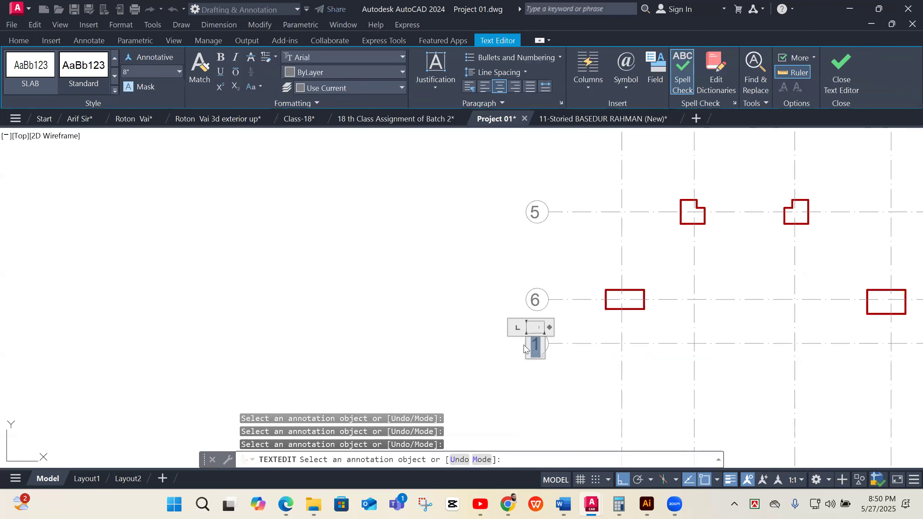
click(434, 337)
scroll(481, 313, down, 1)
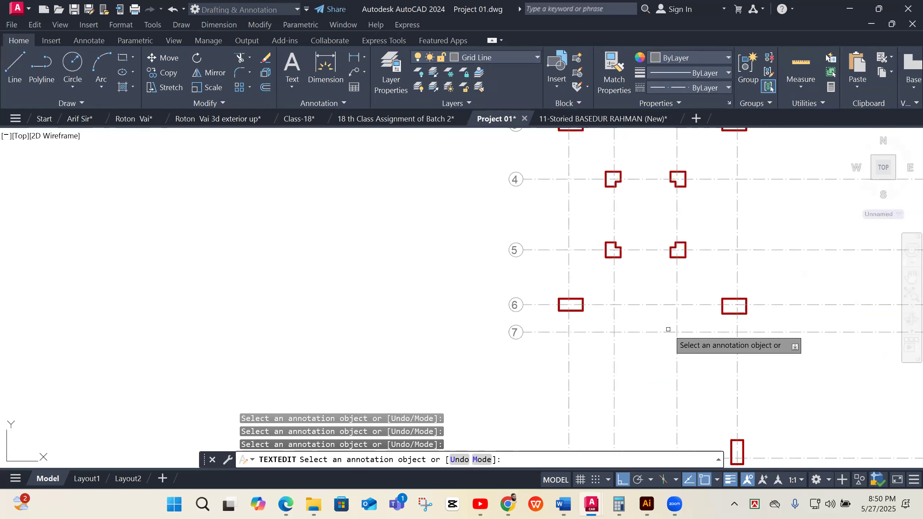
- Change the bubble number of the lowest horizontal grid line to 8 and finish text editing
scroll(654, 355, down, 3)
scroll(618, 394, up, 2)
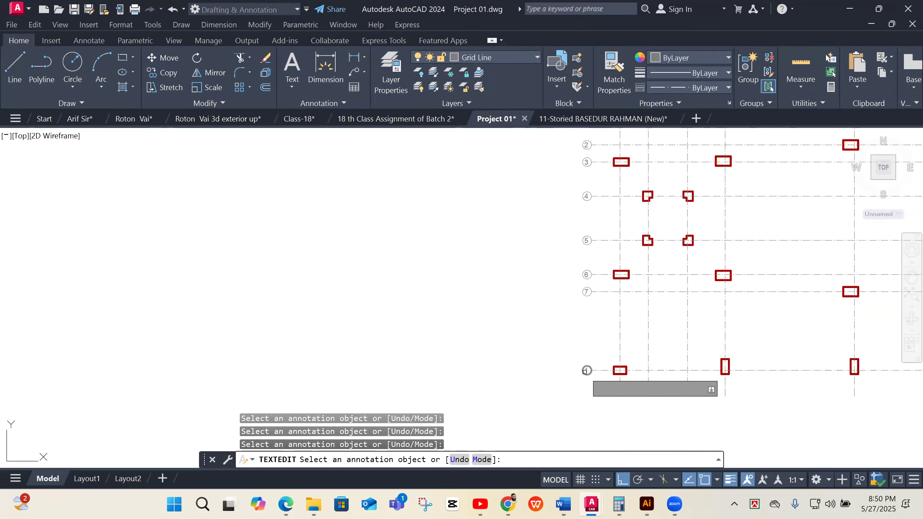
scroll(587, 372, up, 4)
click(587, 370)
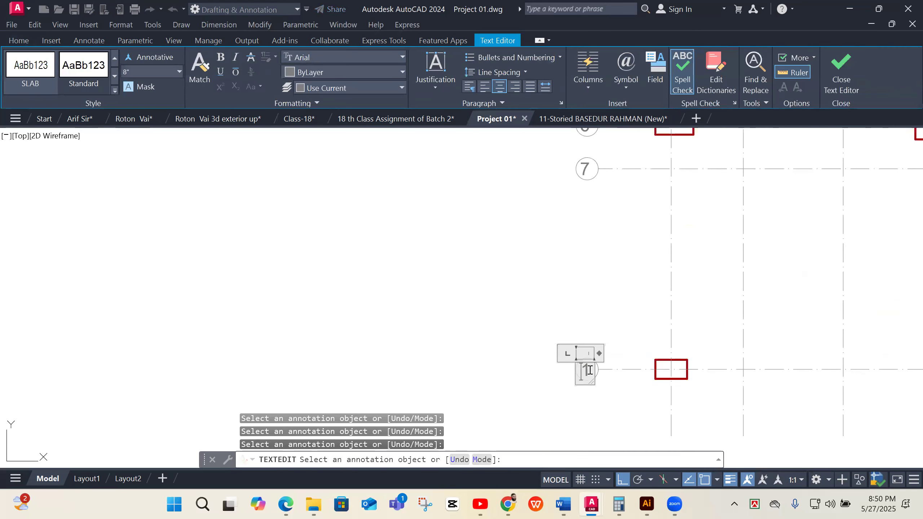
click(482, 327)
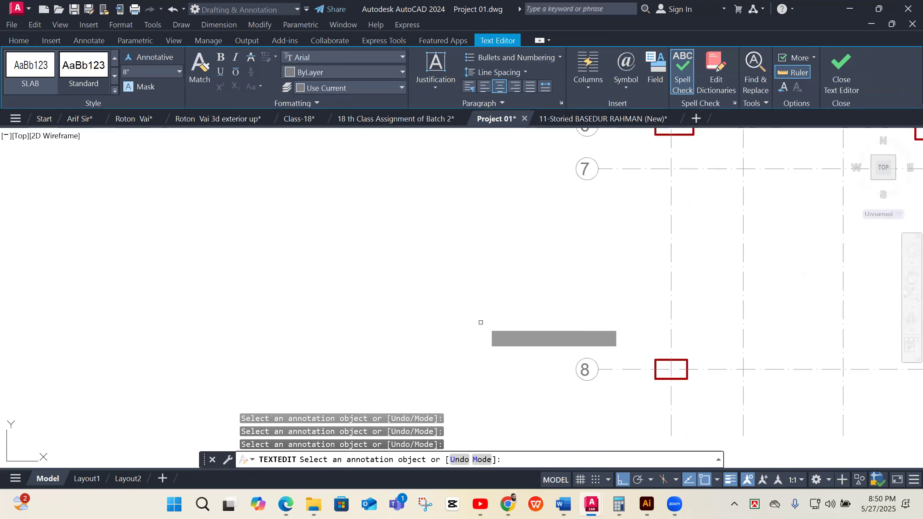
scroll(515, 356, down, 5)
key(Escape)
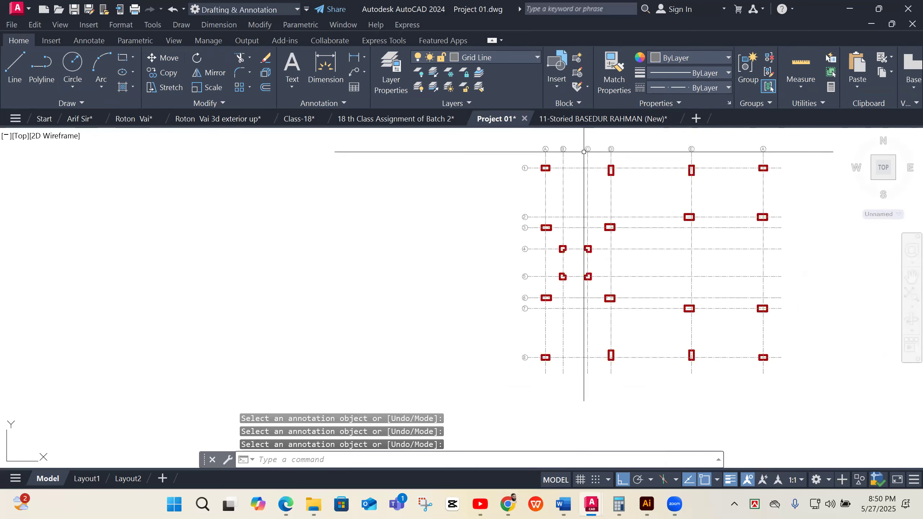
- Make Dim14 the current layer and add a linear dimension between grid lines A and B, just above grid line 1
scroll(585, 150, up, 2)
scroll(508, 192, down, 2)
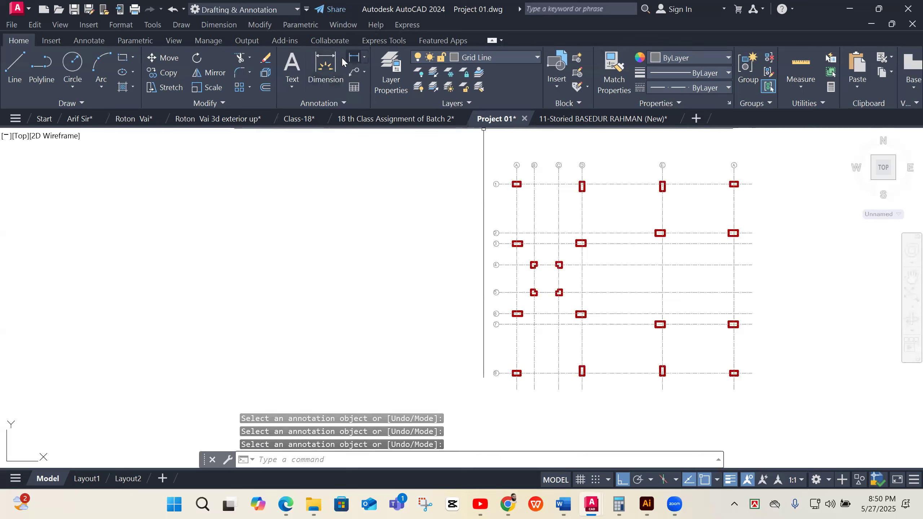
click(353, 58)
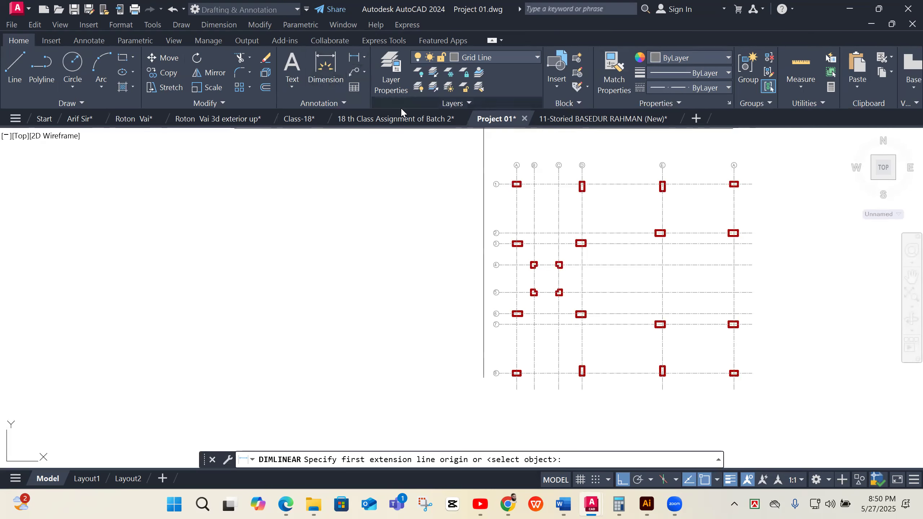
click(498, 58)
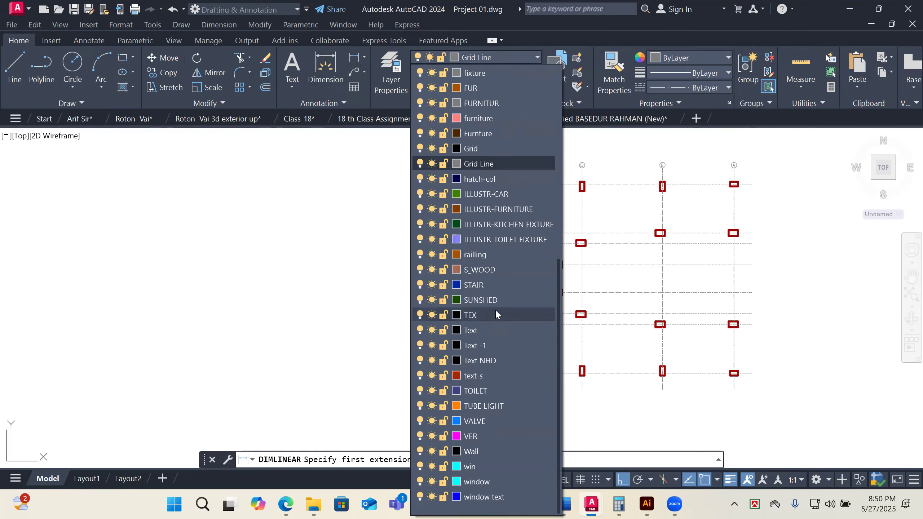
scroll(497, 312, up, 3)
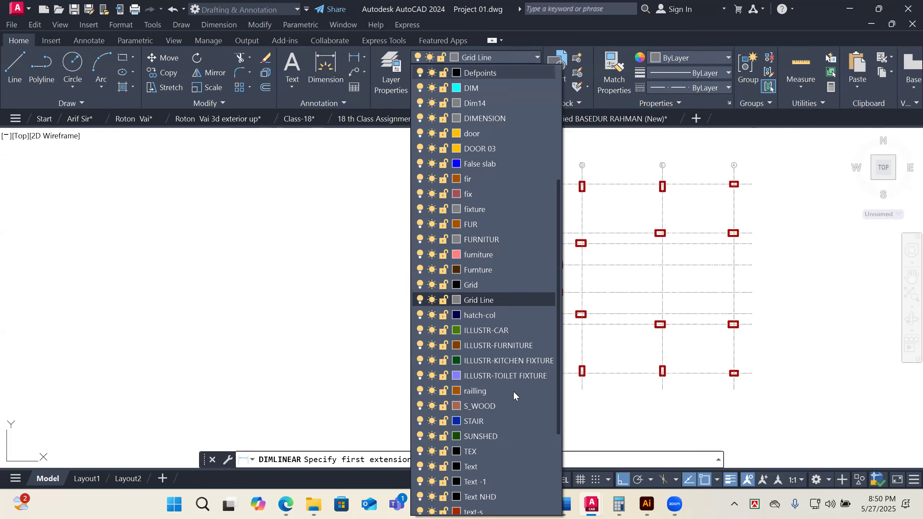
click(501, 104)
scroll(500, 202, up, 5)
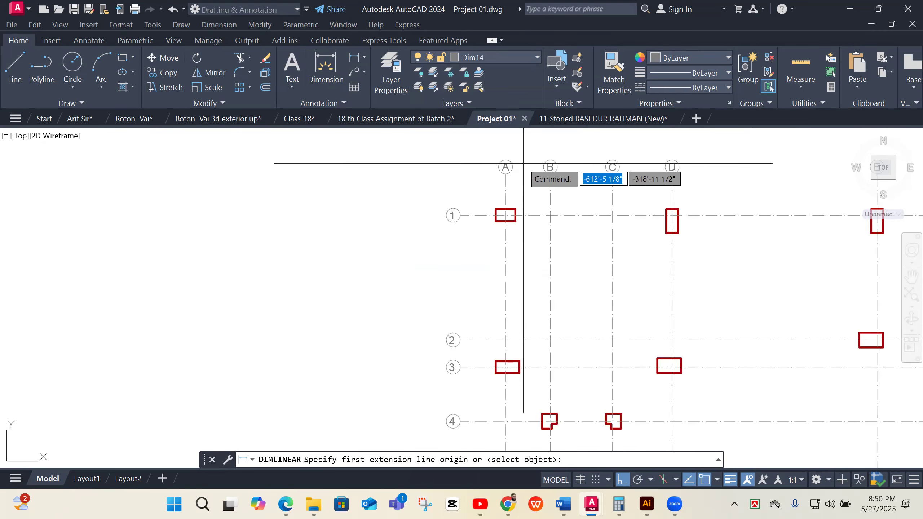
click(497, 266)
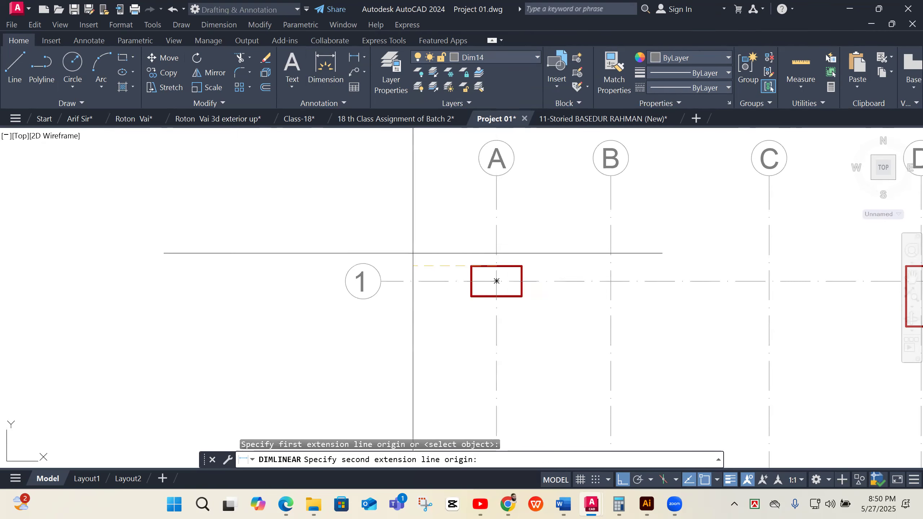
scroll(423, 254, down, 2)
click(540, 271)
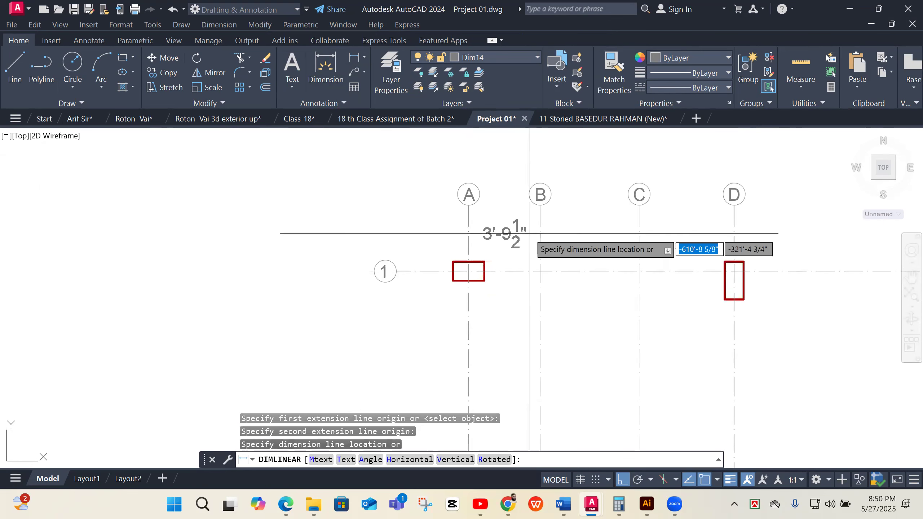
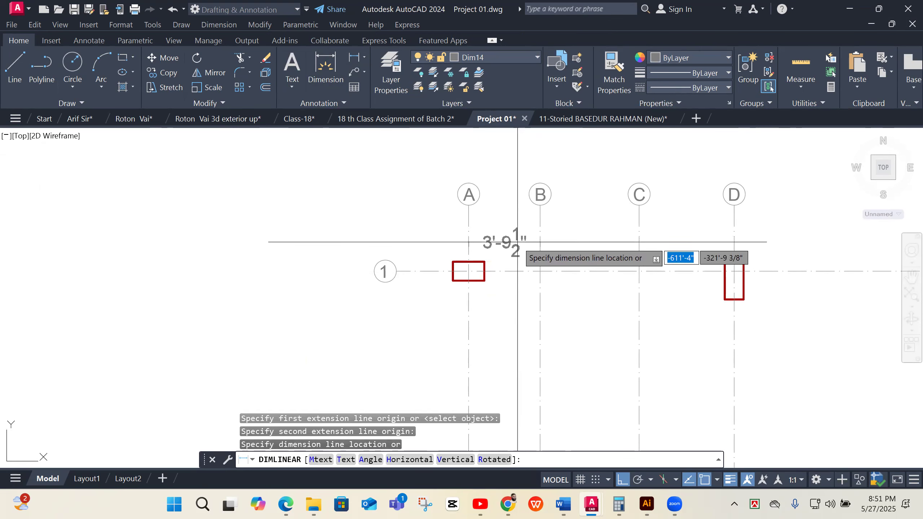
click(517, 242)
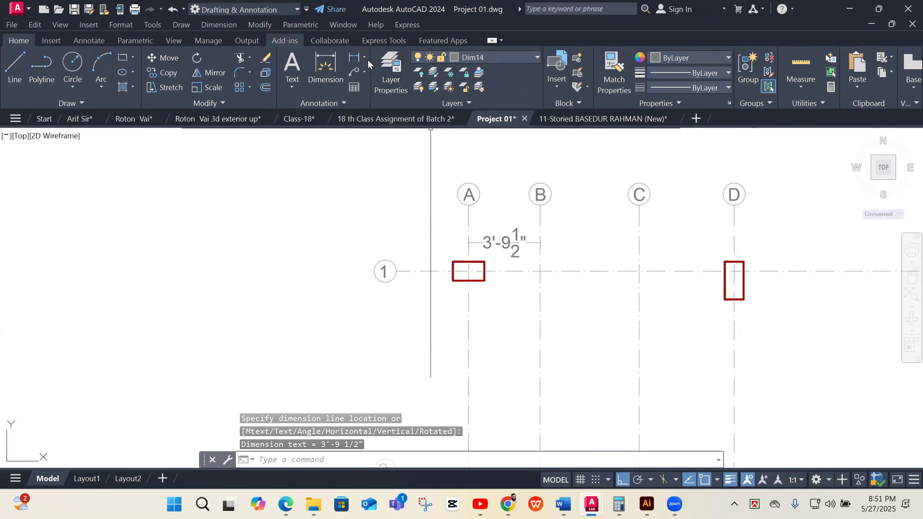
- Continue the dimension chain from grid line B to C, D, E and the last vertical grid line, and finish the command
click(219, 24)
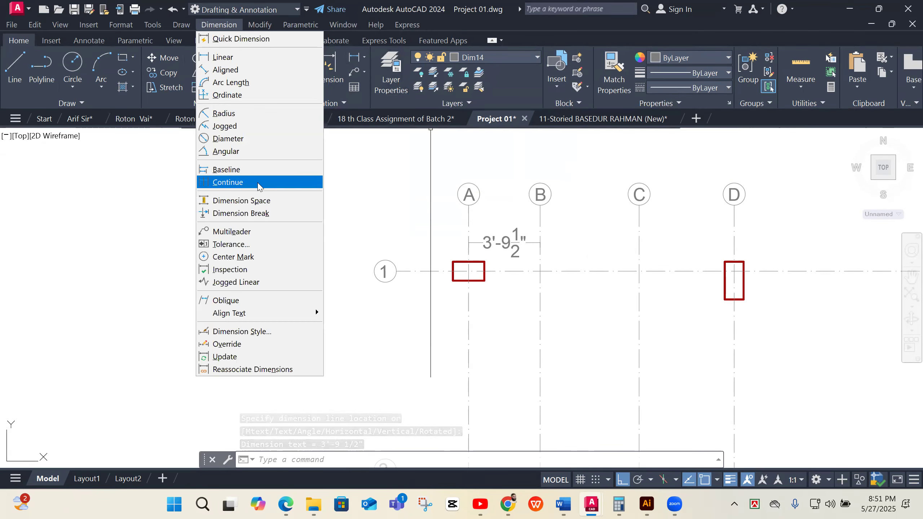
click(228, 182)
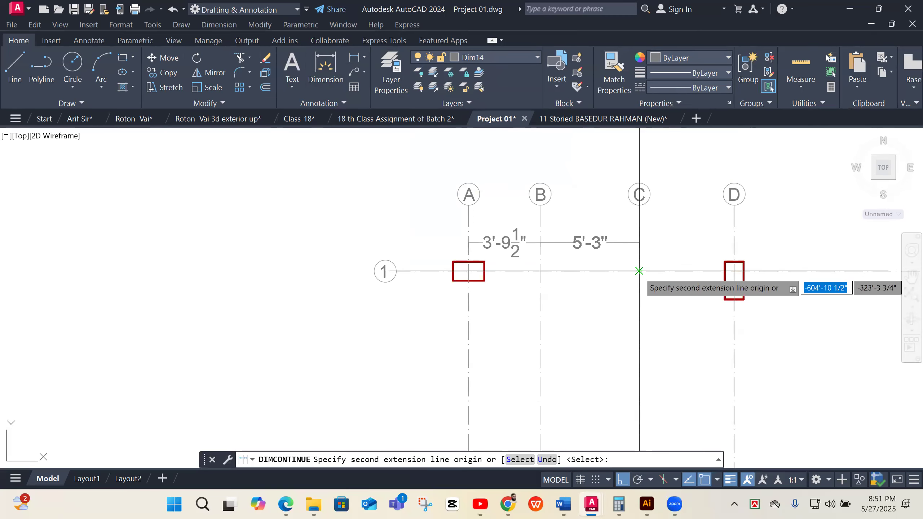
click(639, 271)
click(734, 261)
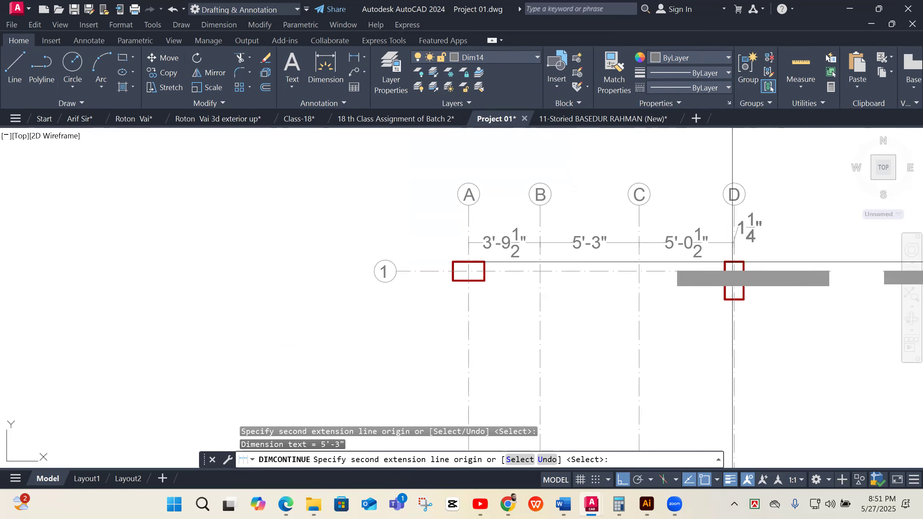
scroll(425, 255, down, 2)
scroll(830, 253, up, 2)
click(839, 268)
scroll(373, 267, down, 3)
scroll(711, 288, up, 2)
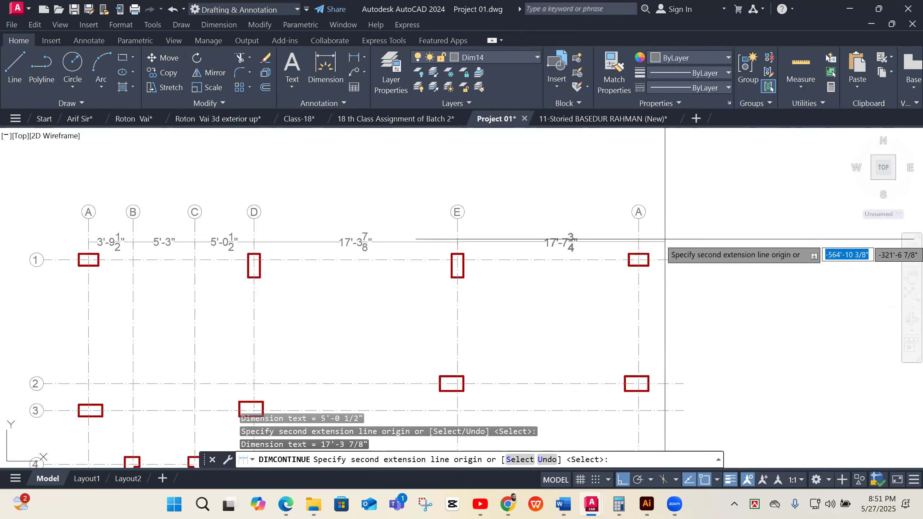
click(639, 260)
key(Return)
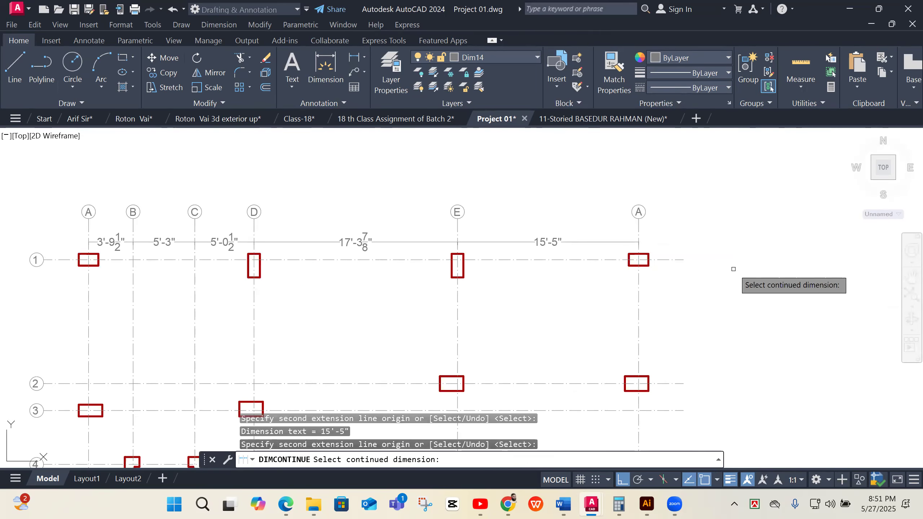
key(Return)
- Add an overall horizontal linear dimension from grid line A to the last vertical grid line, between the spacing chain and the bubbles
click(353, 57)
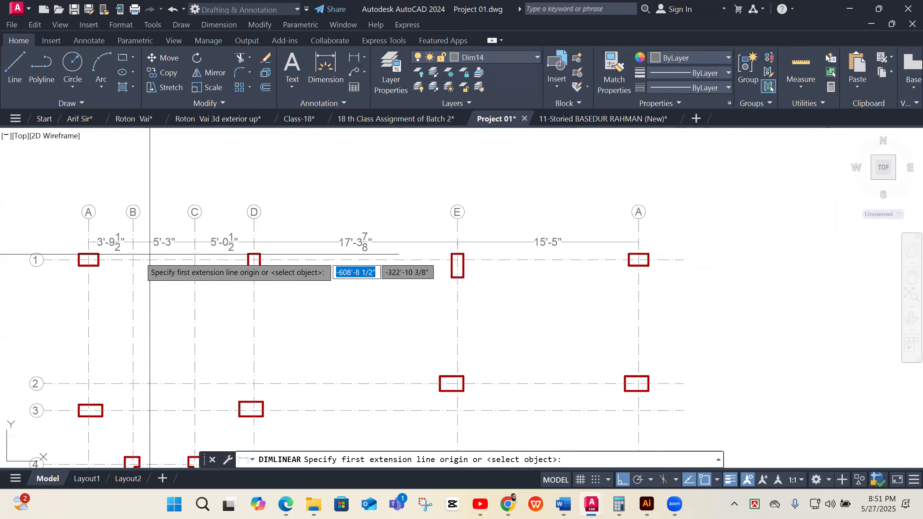
scroll(89, 260, up, 1)
click(89, 250)
scroll(228, 277, down, 2)
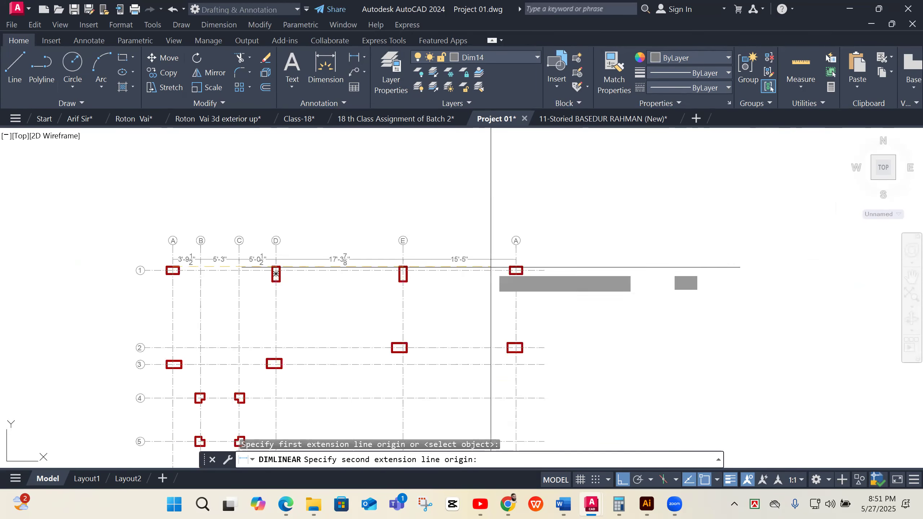
scroll(494, 267, up, 2)
click(528, 273)
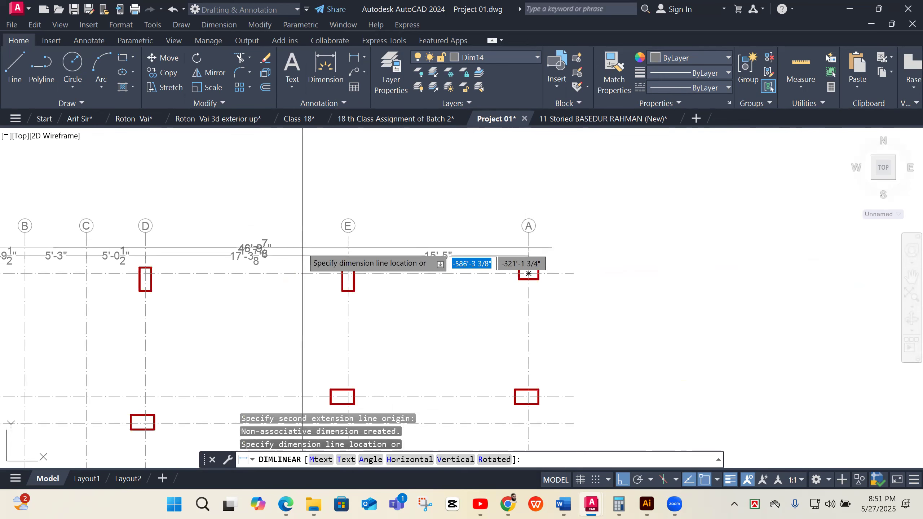
scroll(298, 243, up, 2)
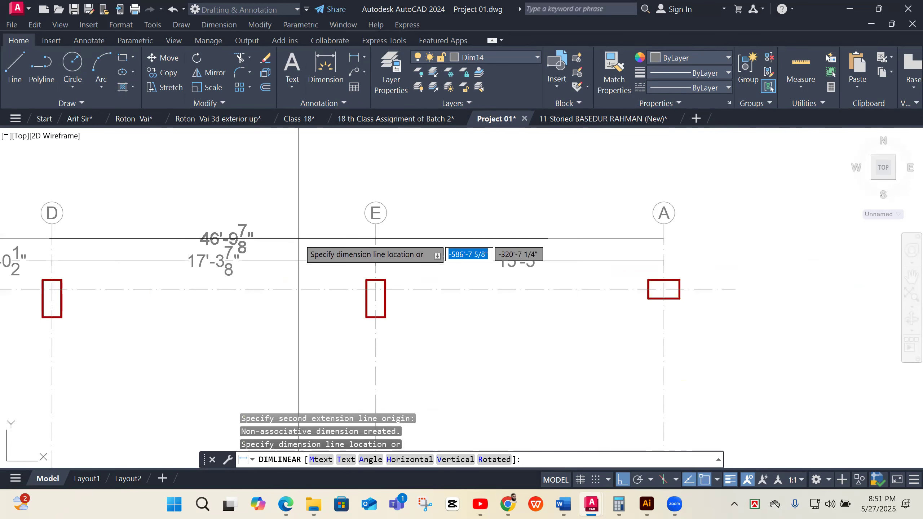
click(301, 237)
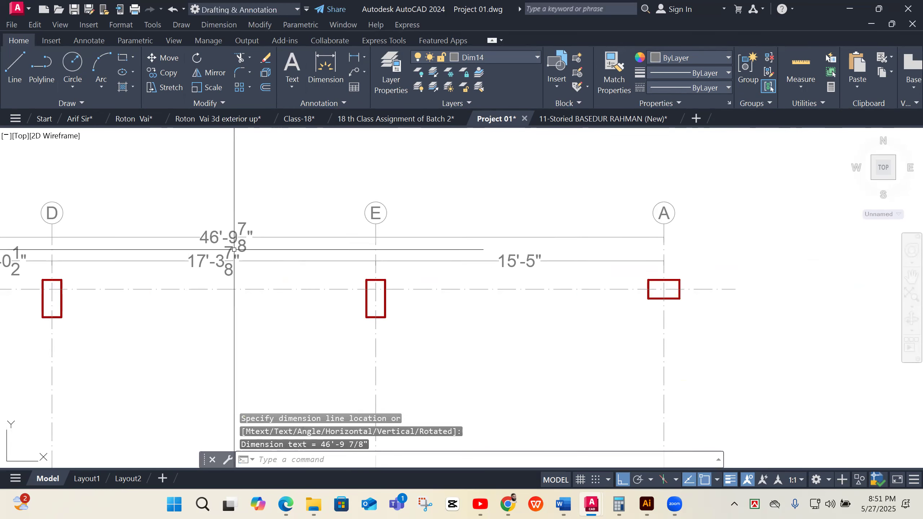
- Shift the overall width dimension's text along its line toward grid line E, clear of the D–E spacing text, and deselect it
scroll(235, 240, up, 2)
click(232, 234)
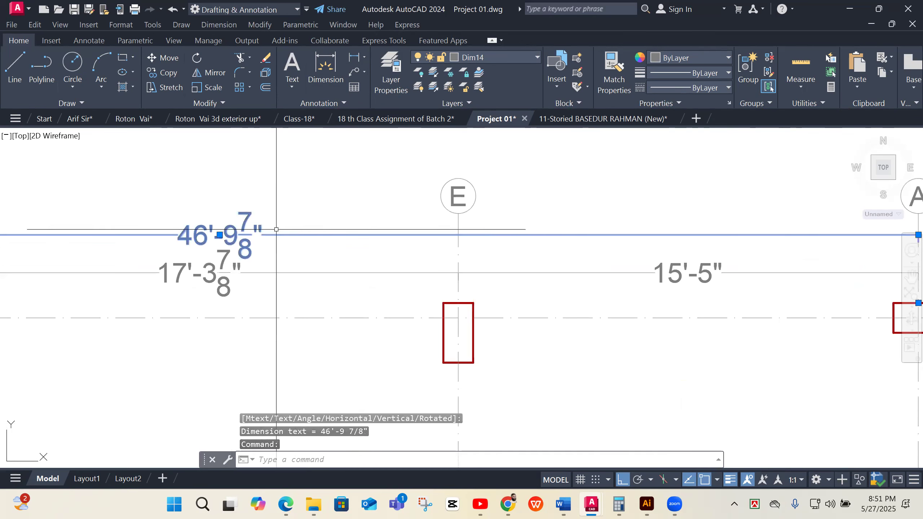
click(220, 234)
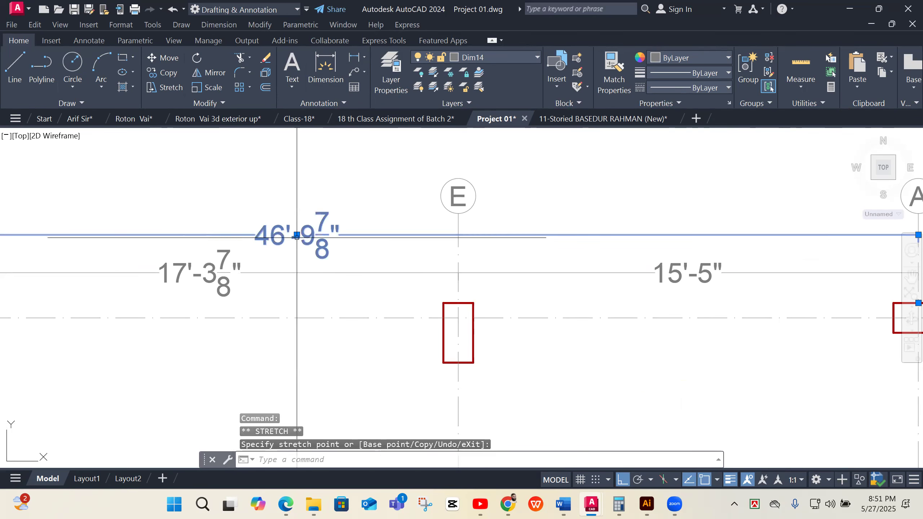
scroll(382, 187, down, 2)
scroll(382, 193, down, 2)
key(Escape)
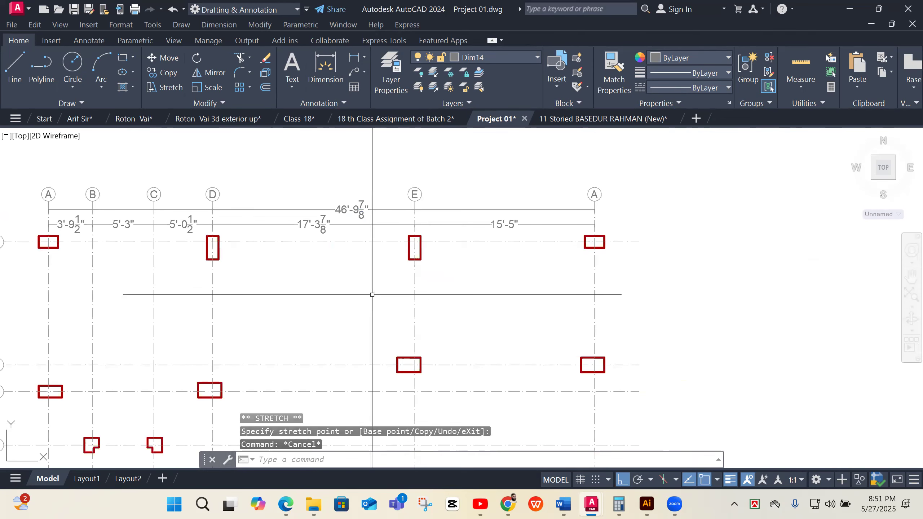
- Add a vertical linear dimension between grid lines 8 and 7, placed between the number bubbles and the first column line
scroll(392, 289, down, 2)
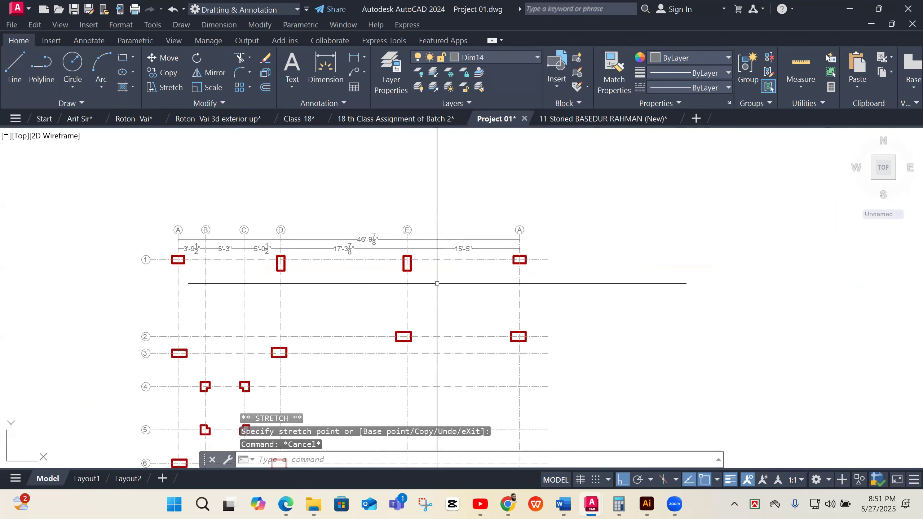
scroll(335, 367, down, 4)
scroll(328, 365, up, 8)
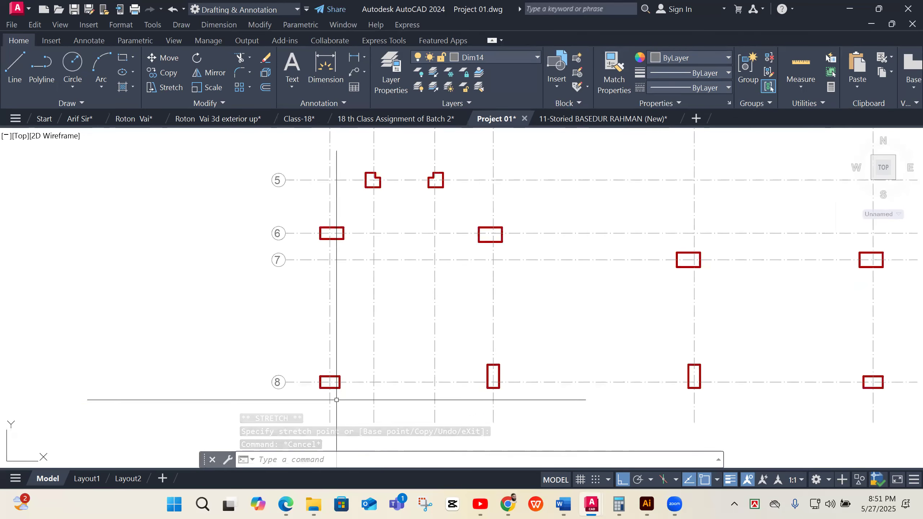
click(349, 62)
scroll(316, 383, up, 2)
click(327, 372)
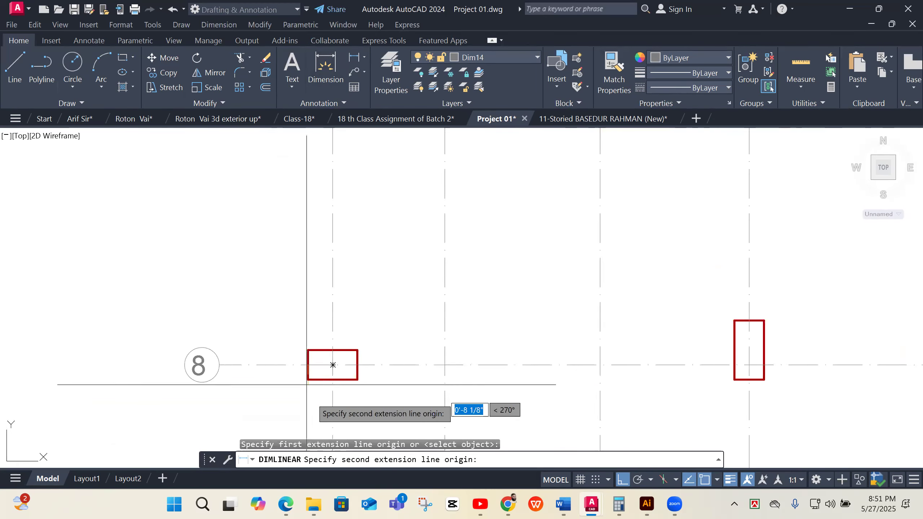
scroll(313, 404, down, 6)
scroll(317, 332, up, 4)
click(286, 319)
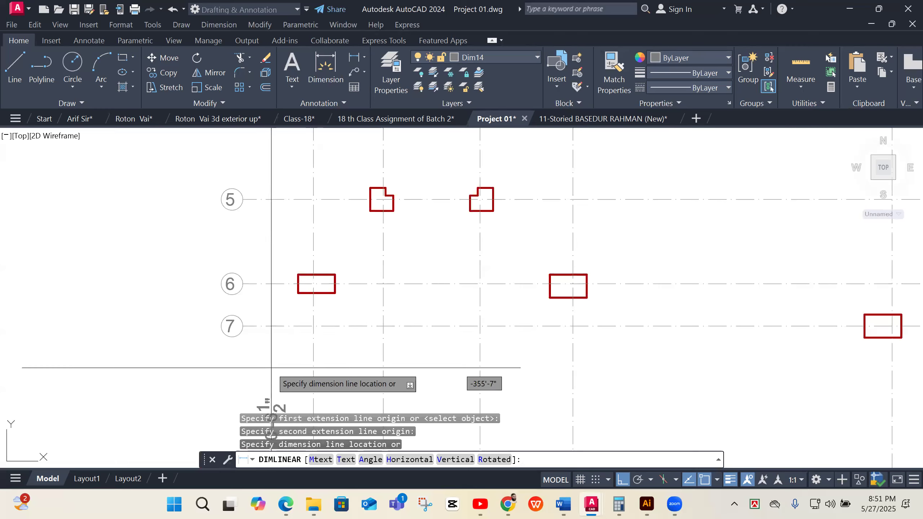
scroll(304, 337, down, 4)
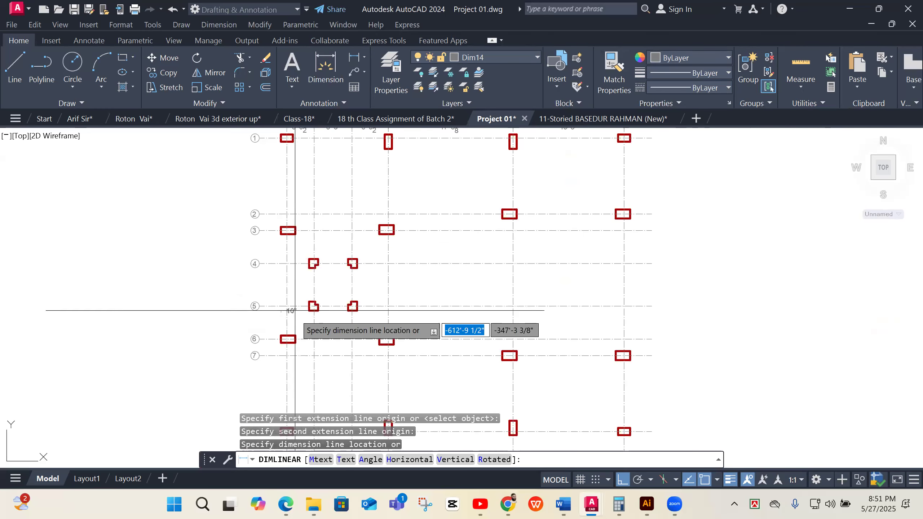
scroll(283, 353, down, 4)
scroll(283, 353, up, 7)
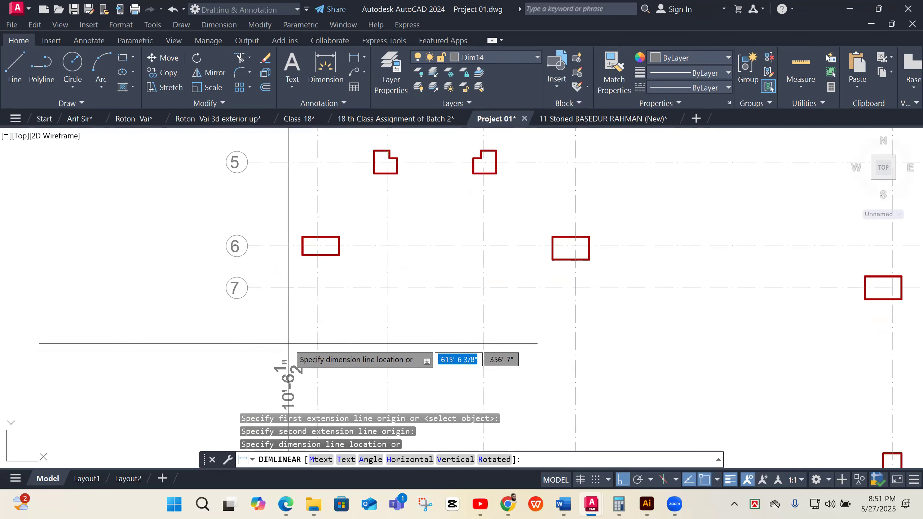
click(288, 343)
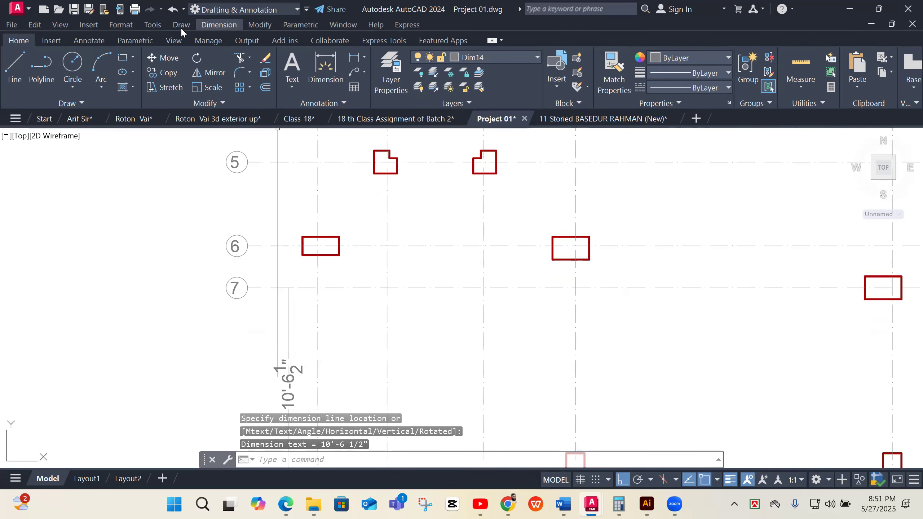
- Continue the vertical dimension chain from grid line 7 to grid lines 6, 5 and 4
click(219, 24)
click(215, 182)
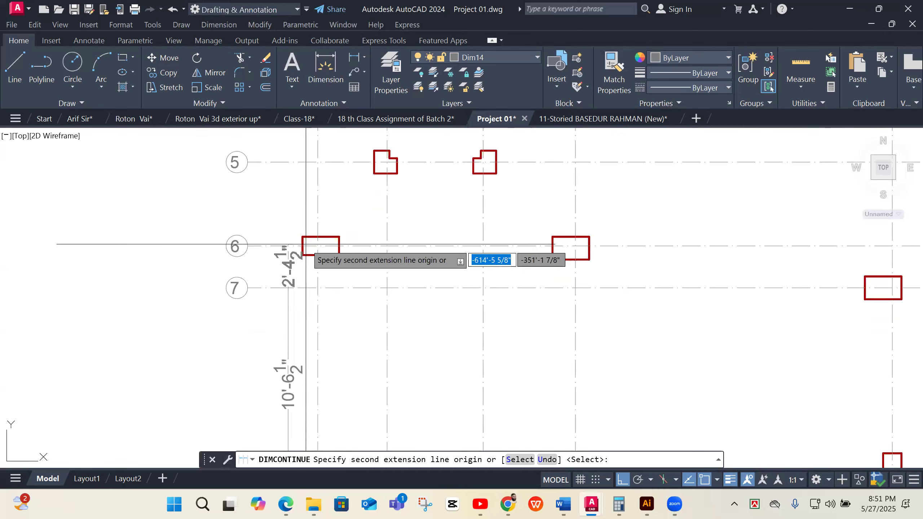
click(320, 245)
scroll(391, 264, down, 3)
scroll(369, 236, up, 3)
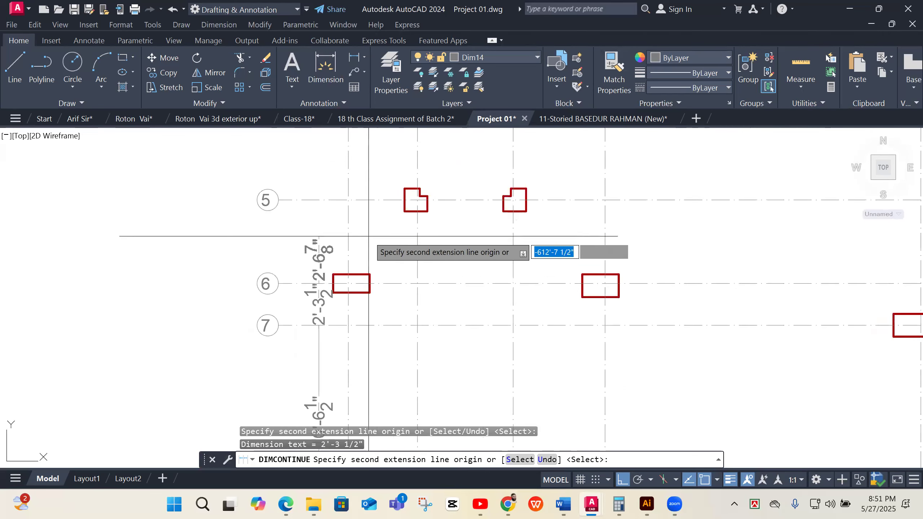
click(358, 200)
scroll(374, 283, down, 2)
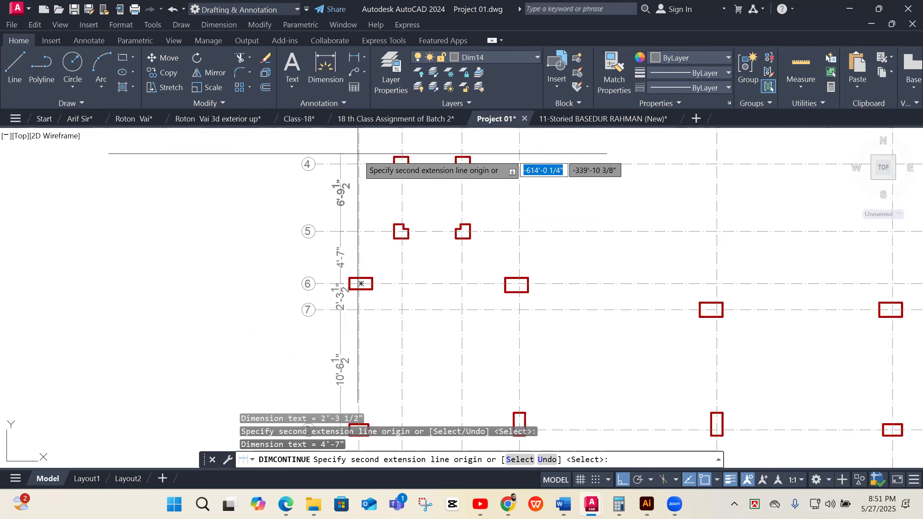
scroll(352, 164, down, 2)
scroll(385, 232, up, 5)
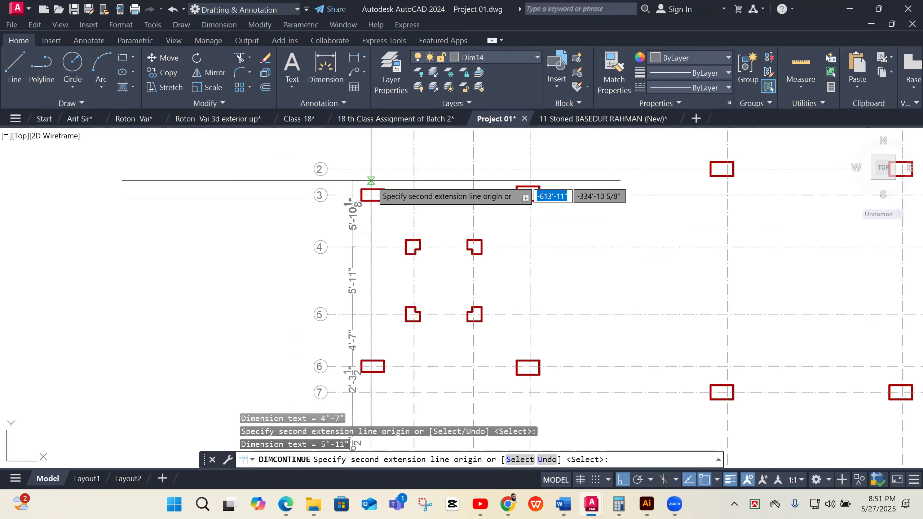
- Extend the vertical dimension chain from grid line 4 to grid lines 3, 2 and 1, and finish the command
click(352, 206)
scroll(376, 209, down, 2)
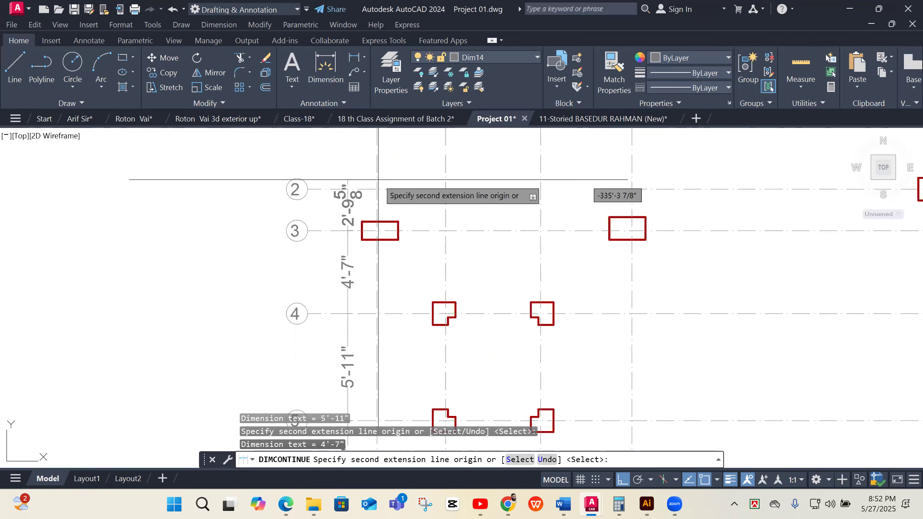
scroll(377, 188, down, 2)
scroll(381, 185, up, 4)
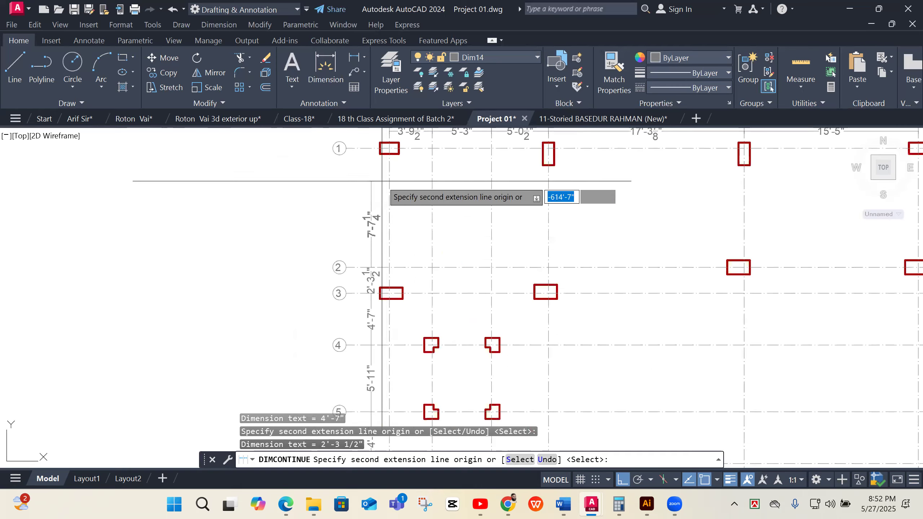
click(381, 148)
right_click(343, 205)
click(358, 211)
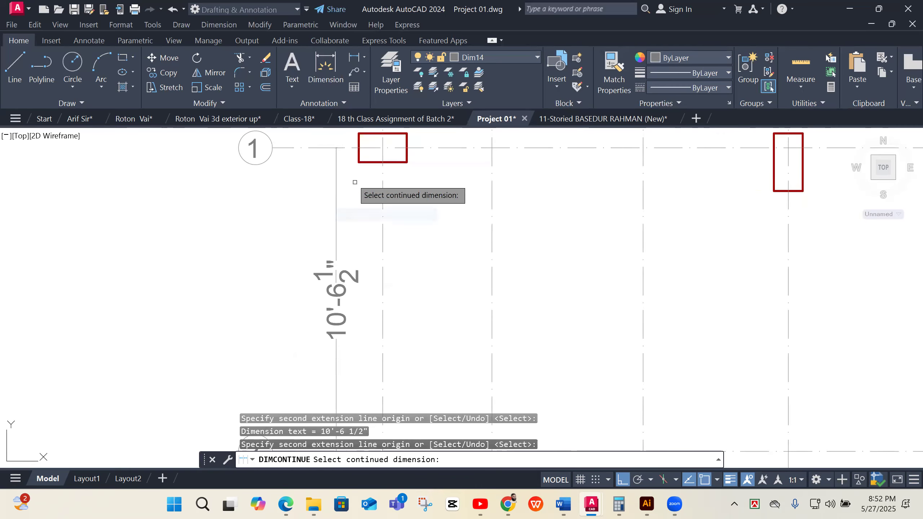
- Add an overall vertical linear dimension from grid line 8 to grid line 1, between the spacing chain and the number bubbles
click(353, 58)
scroll(336, 158, down, 4)
scroll(359, 166, up, 4)
click(373, 154)
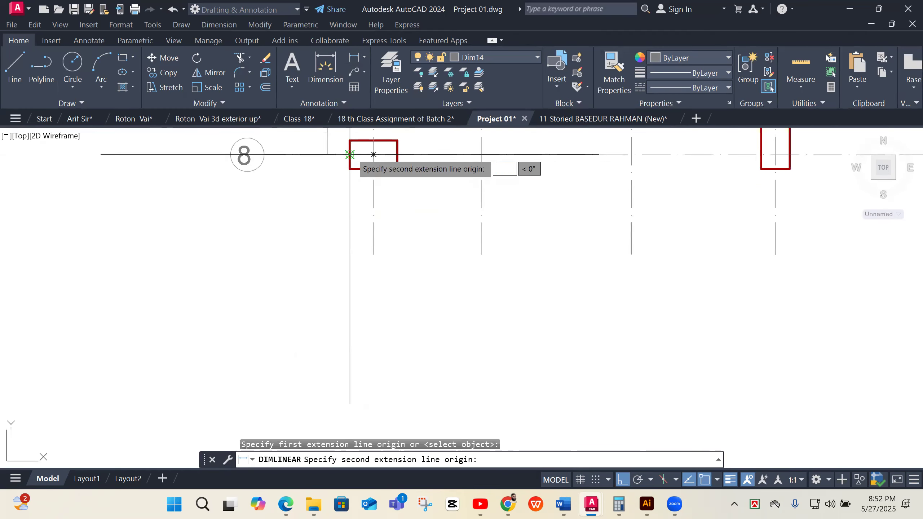
scroll(376, 251, down, 5)
scroll(375, 251, up, 5)
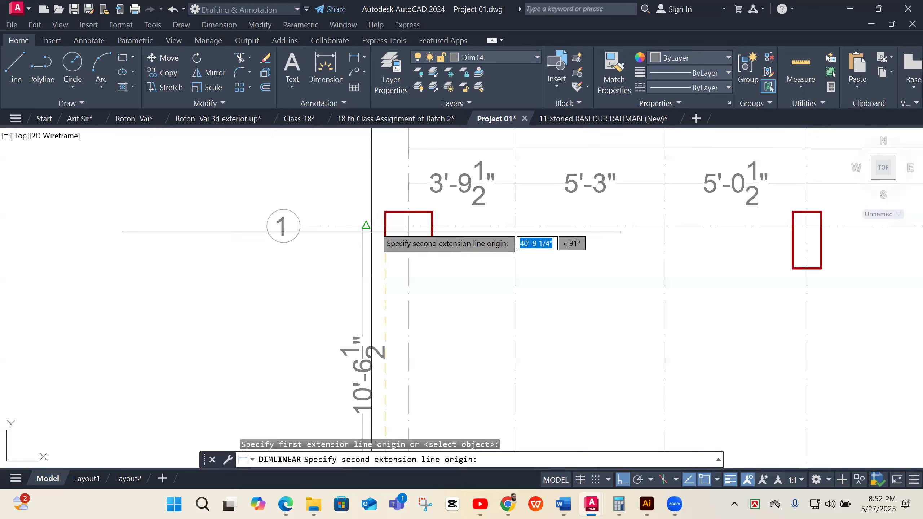
click(385, 226)
scroll(363, 237, down, 5)
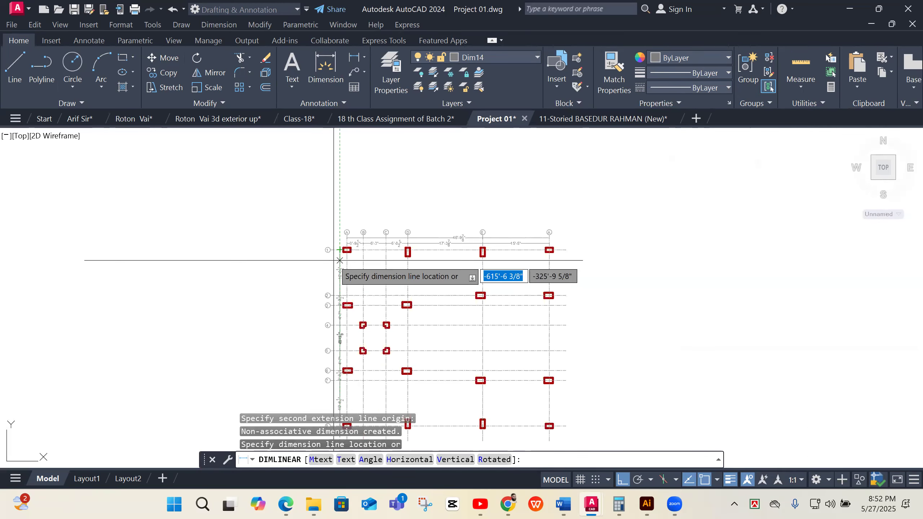
scroll(329, 318, up, 3)
scroll(355, 298, down, 3)
scroll(385, 380, up, 5)
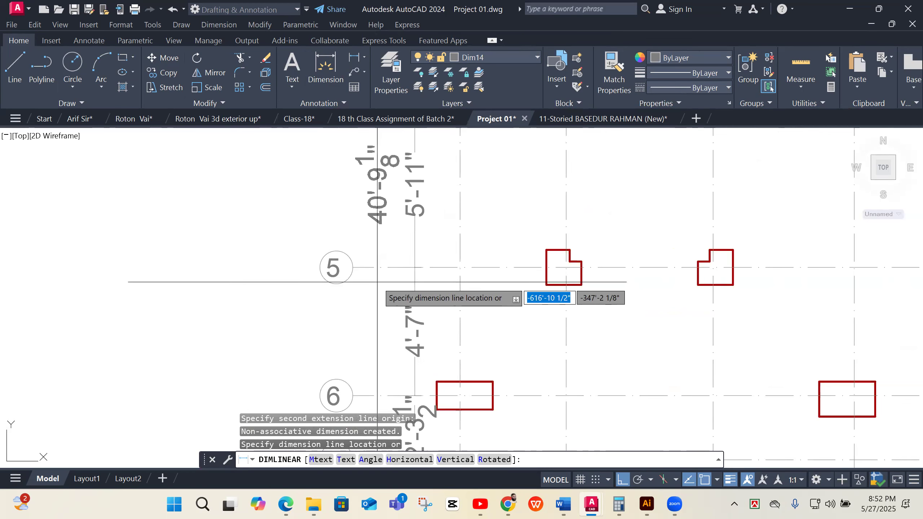
click(379, 285)
- Shift the overall vertical dimension's text up its line toward grid line 4, clear of the 4–5 spacing text, and deselect it
scroll(392, 283, down, 3)
scroll(403, 257, up, 3)
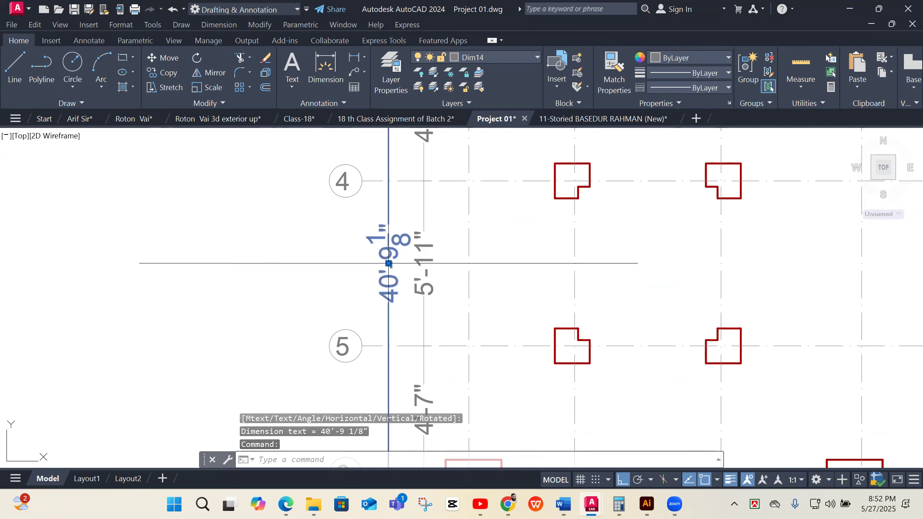
click(388, 264)
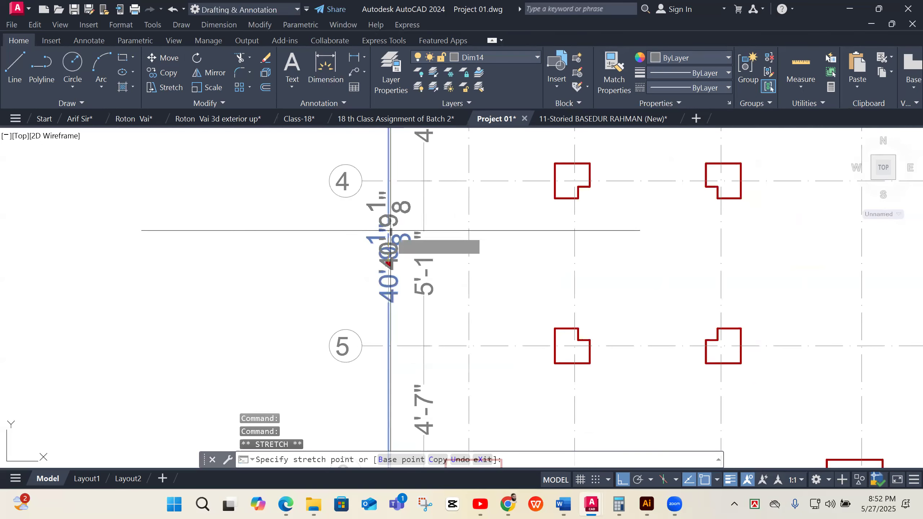
scroll(474, 214, down, 2)
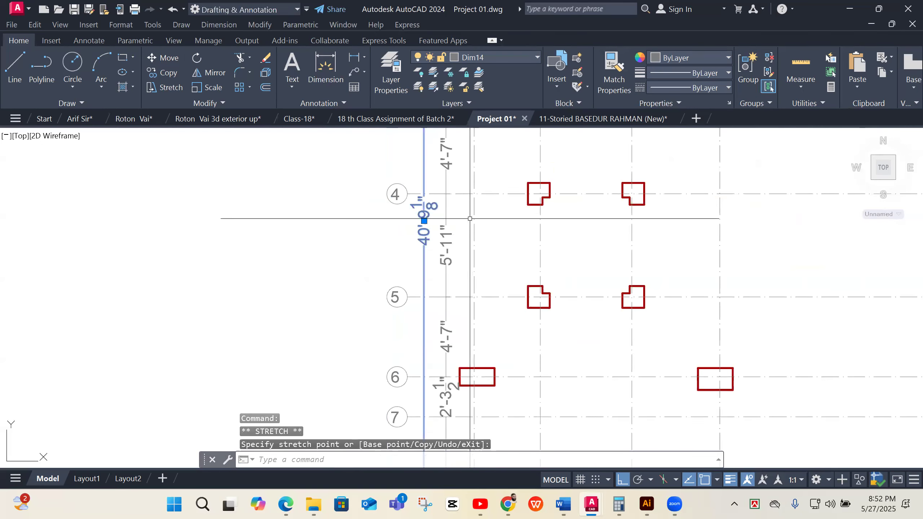
key(Escape)
key(Escape)
- Stretch the lower ends of all six vertical grid lines upward by 24 to shorten their overhang below grid line 8
scroll(591, 192, down, 6)
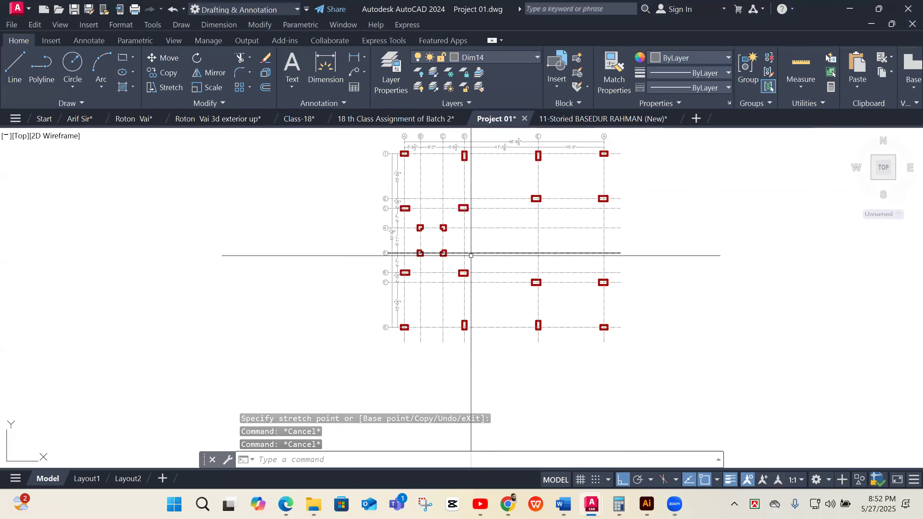
scroll(468, 258, down, 2)
scroll(468, 268, up, 2)
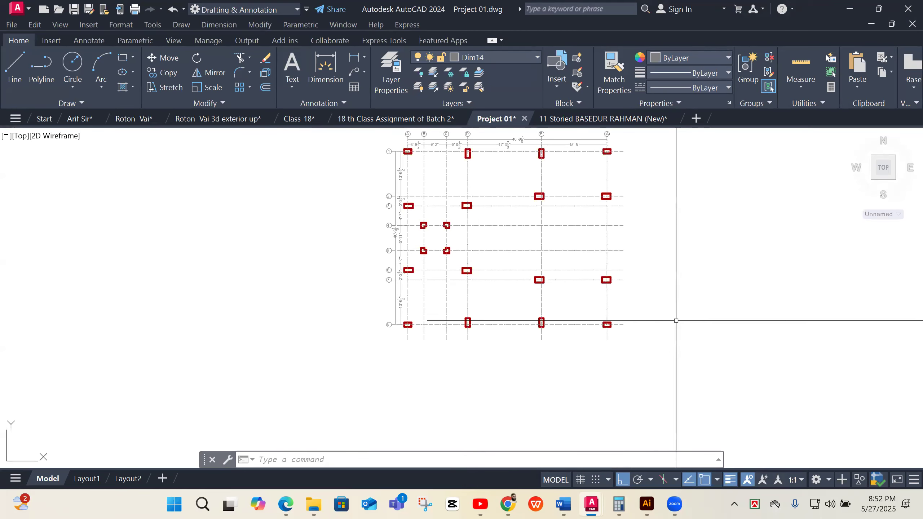
scroll(640, 342, up, 4)
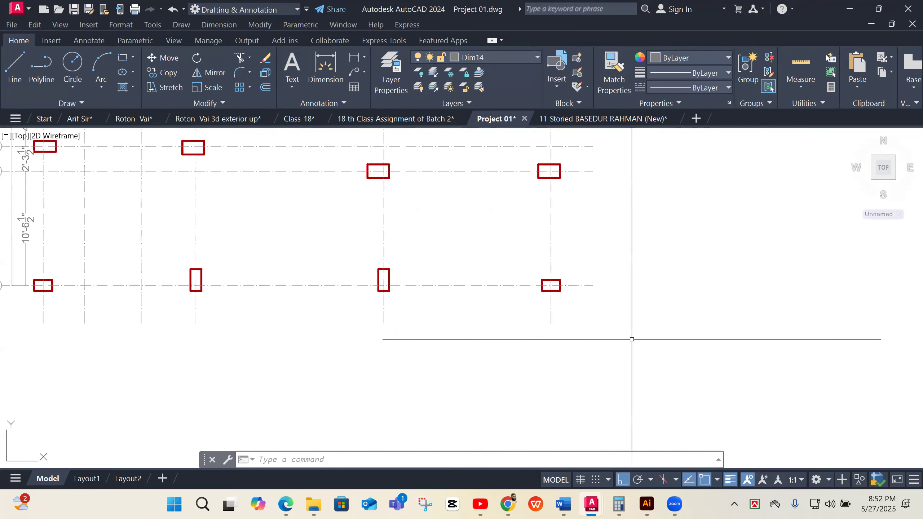
text(s)
key(Return)
click(575, 315)
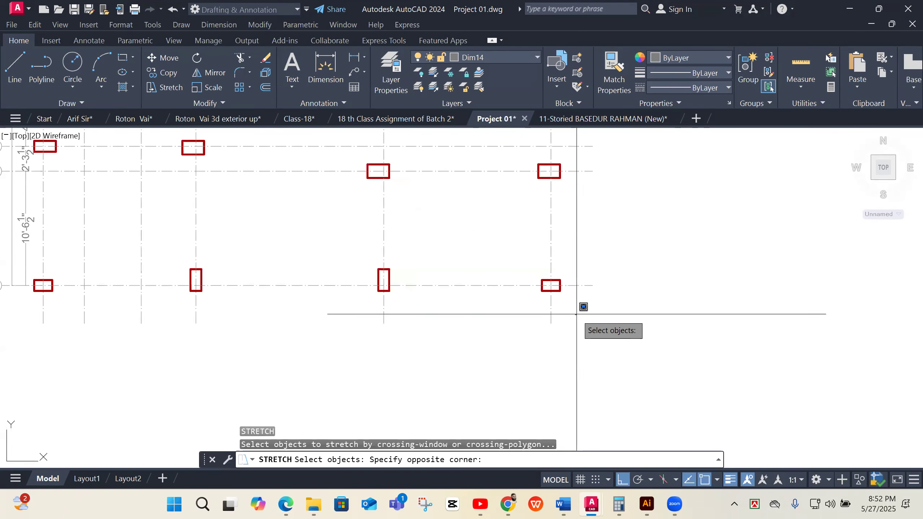
click(43, 358)
key(Return)
click(237, 342)
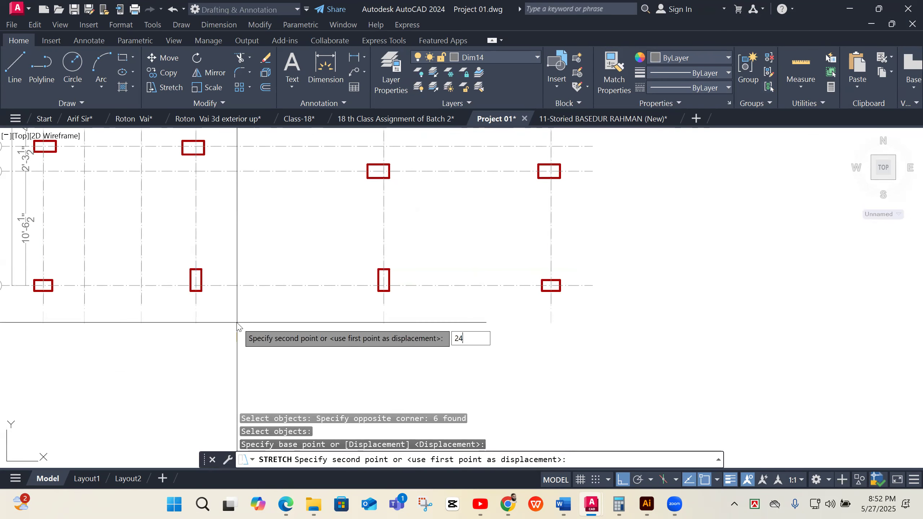
text(24)
key(Return)
scroll(530, 263, down, 6)
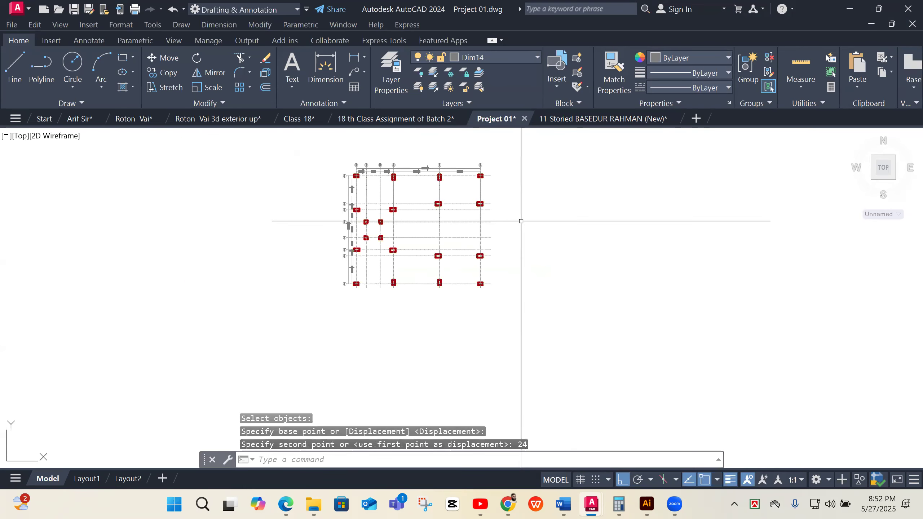
- Stretch the right ends of all eight horizontal grid lines inward by 24 to shorten their overhang
key(Return)
click(511, 168)
click(487, 316)
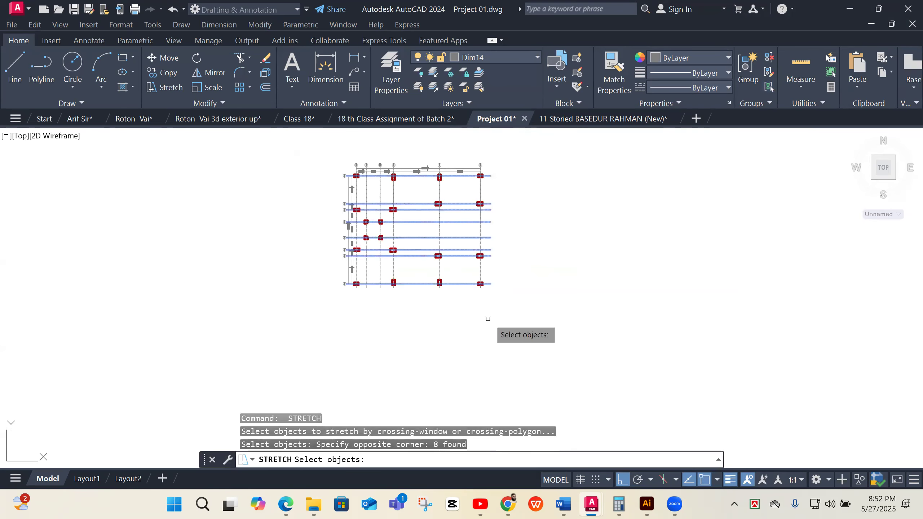
key(Return)
click(552, 315)
text(24)
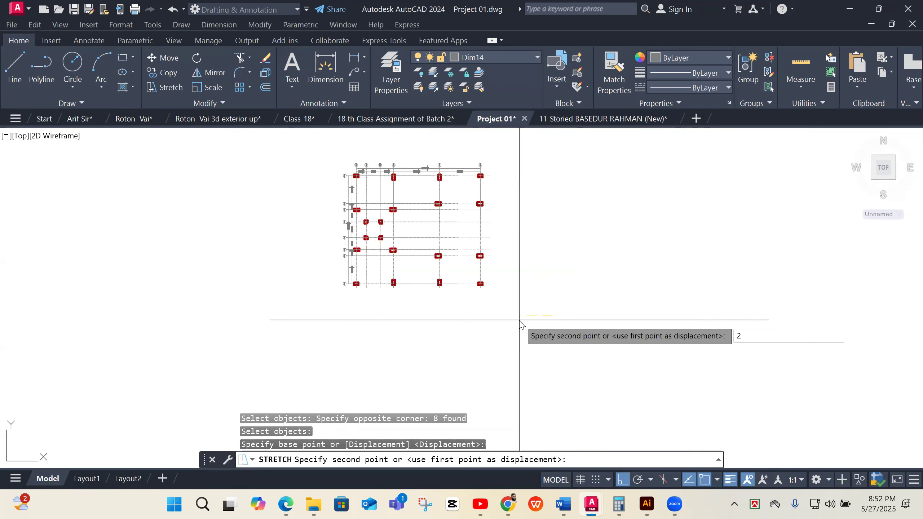
key(Return)
- Add the multiline text label C-1 just below and to the right of the column at grid A1
scroll(451, 286, up, 2)
scroll(480, 316, down, 1)
scroll(362, 284, down, 2)
scroll(355, 215, up, 2)
scroll(342, 236, up, 5)
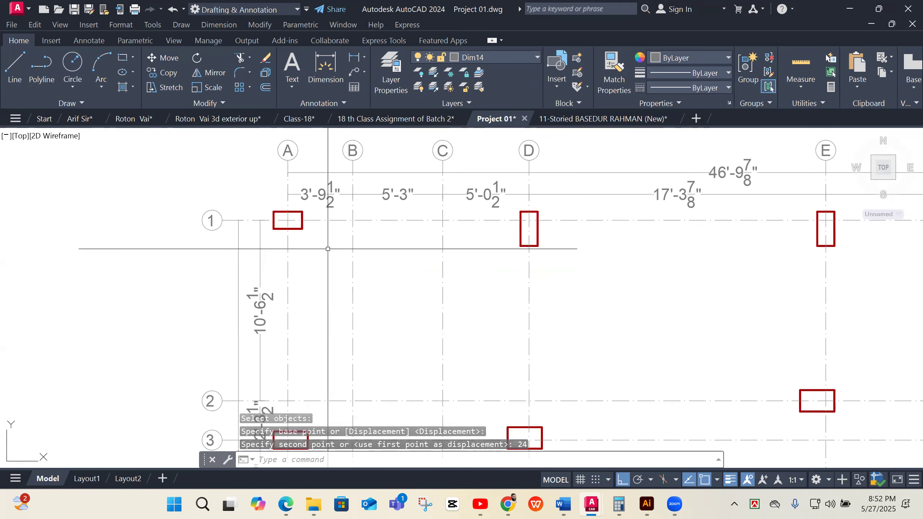
text(mt)
key(Return)
scroll(327, 249, up, 2)
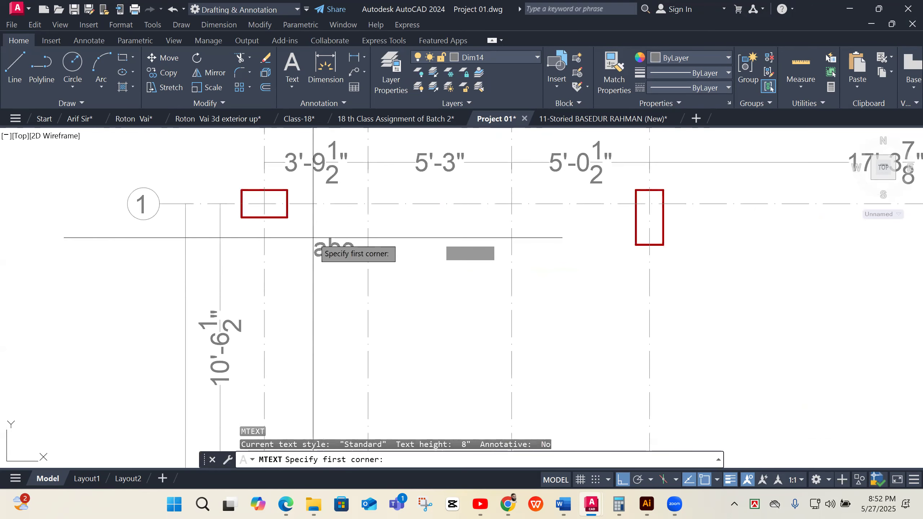
click(299, 217)
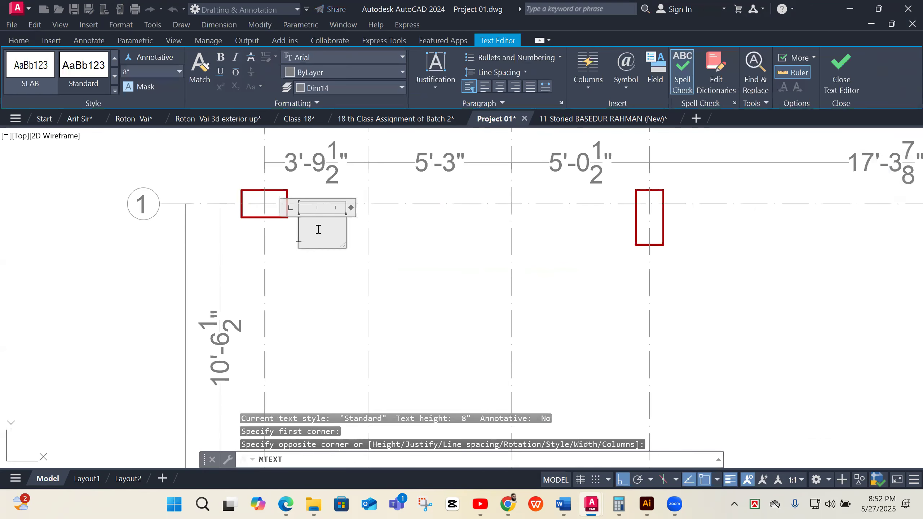
text(-1)
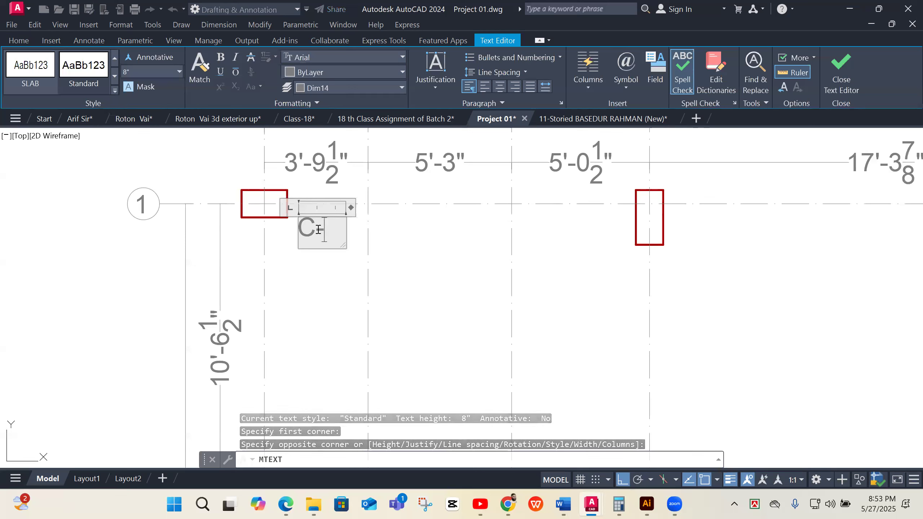
click(320, 309)
- Copy the C-1 label horizontally to the column where grid line 1 meets the last vertical grid line past E
click(343, 228)
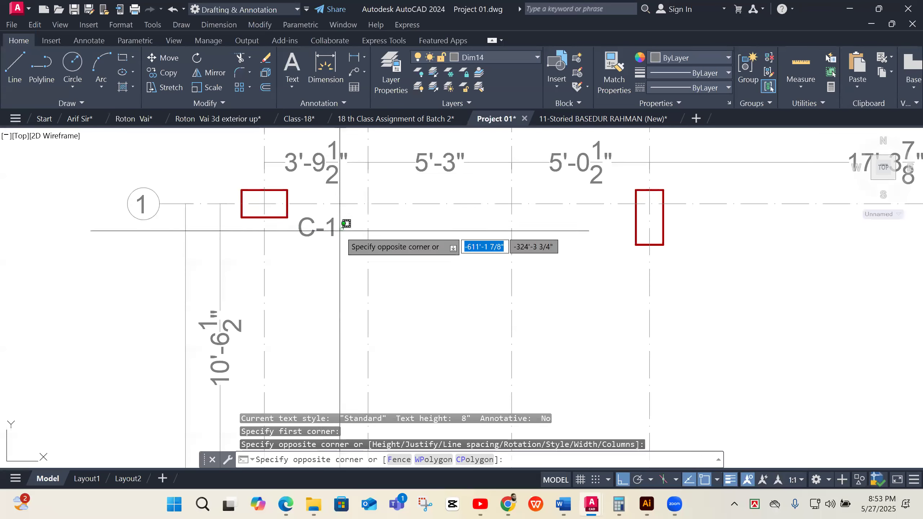
click(318, 257)
text(co)
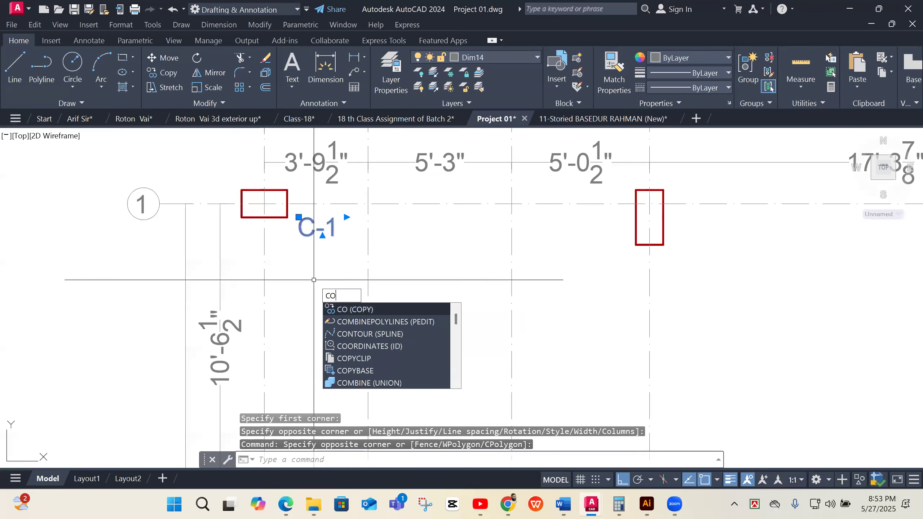
key(Return)
click(298, 235)
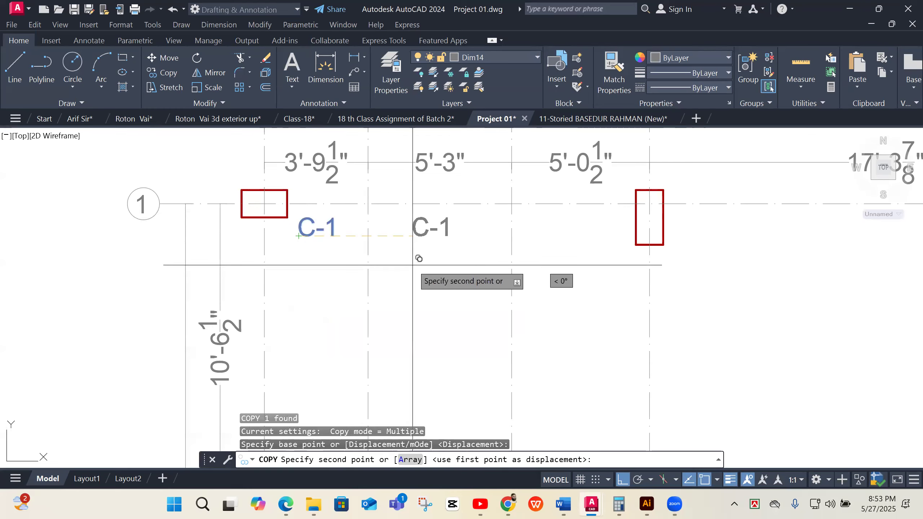
scroll(655, 271, down, 6)
scroll(791, 273, up, 3)
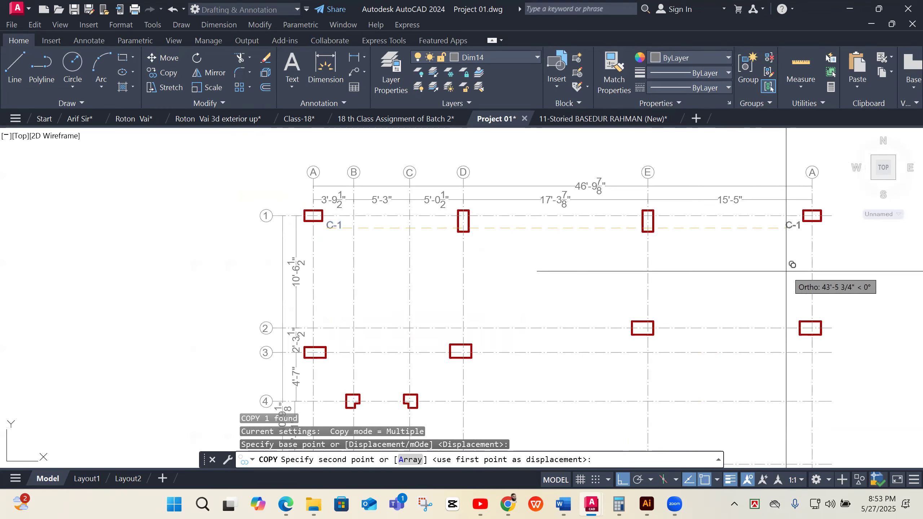
click(790, 265)
- With Ortho off, place another C-1 copy above the column where grid line 8 meets the last vertical grid line, and finish copying
scroll(788, 268, down, 5)
scroll(790, 258, up, 8)
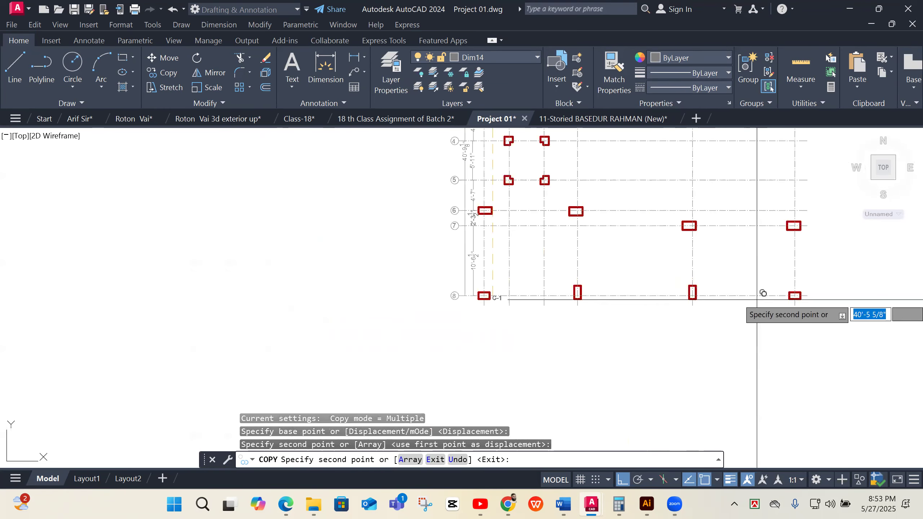
key(F8)
scroll(785, 269, up, 2)
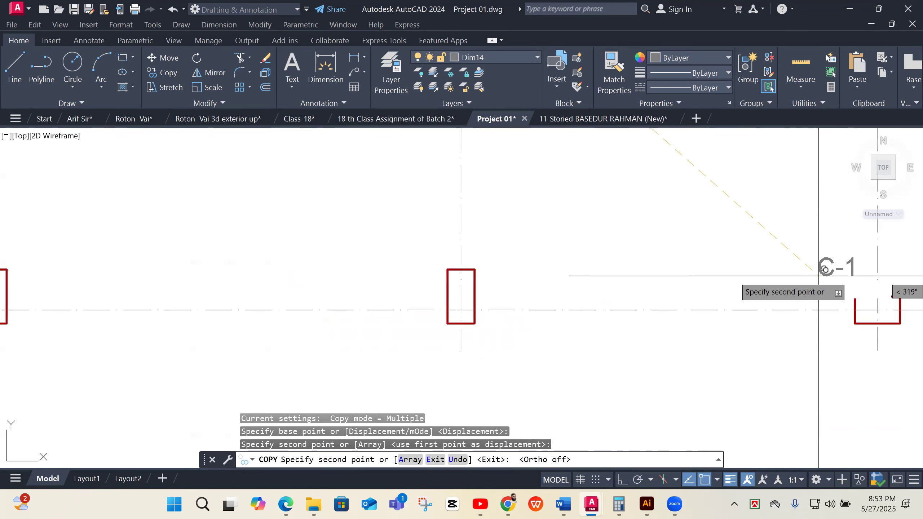
key(Escape)
- Copy that C-1 label from the far end of grid line 8 straight across to the column at A8, with Ortho on
click(799, 269)
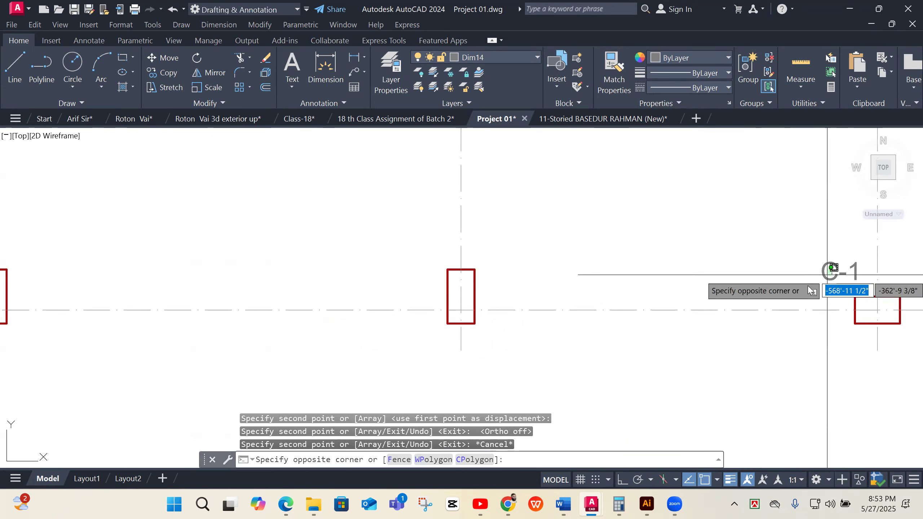
text(co)
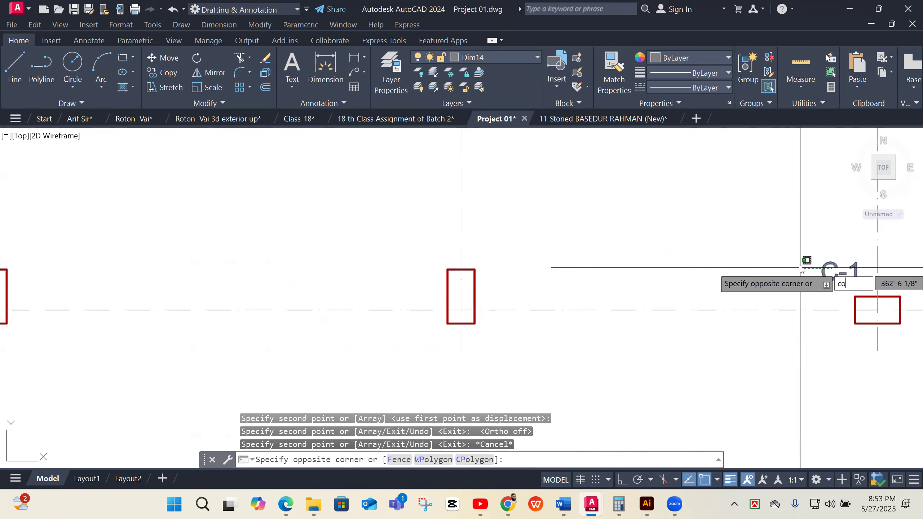
key(Return)
click(825, 278)
key(Return)
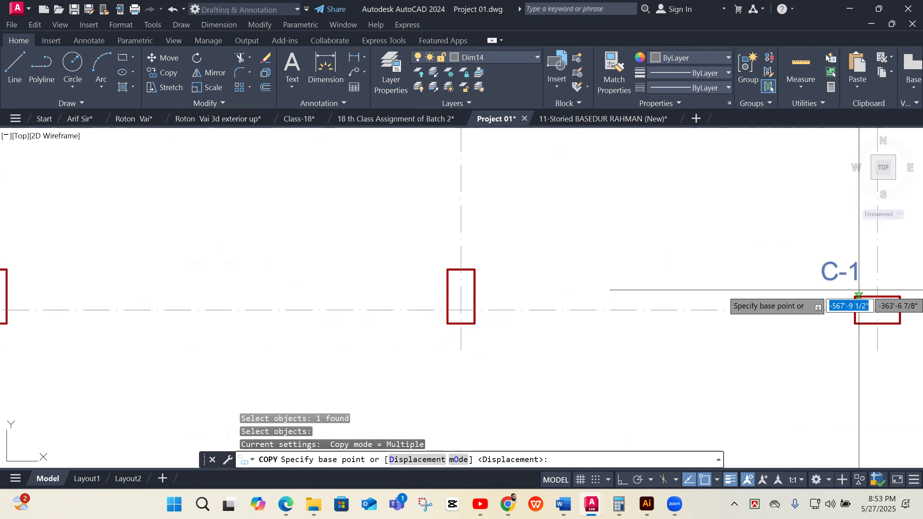
click(823, 278)
scroll(697, 264, down, 4)
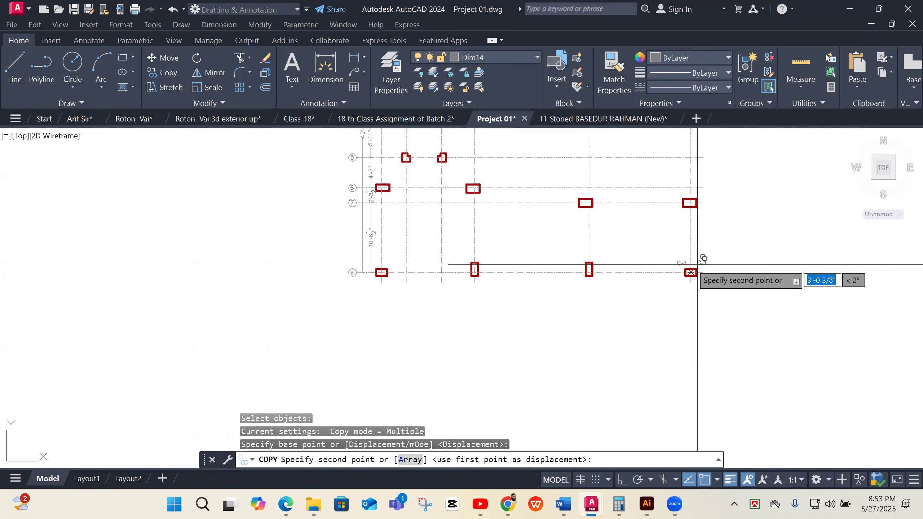
scroll(374, 278, up, 4)
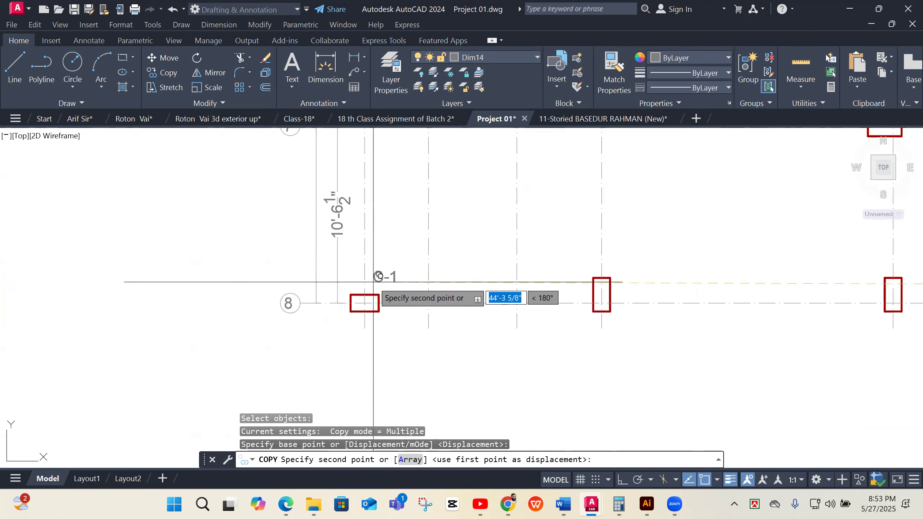
key(F8)
scroll(383, 282, up, 3)
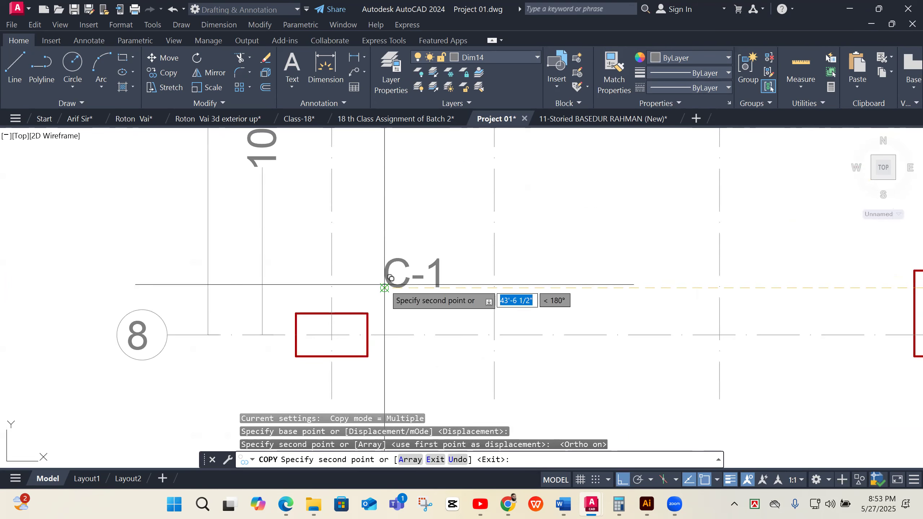
scroll(384, 287, down, 5)
key(Escape)
- Copy the C-1 label at A1 horizontally to the columns at D1 and E1
scroll(424, 176, up, 2)
scroll(424, 176, up, 5)
click(403, 212)
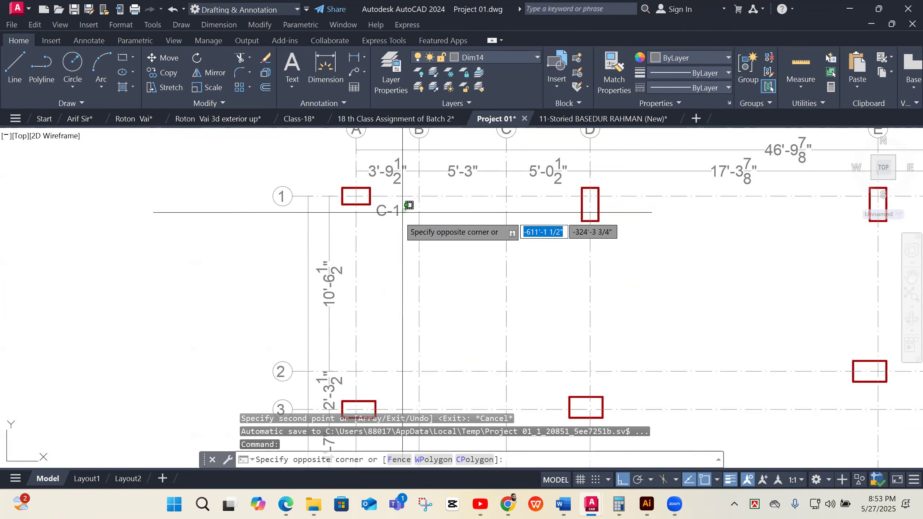
click(390, 234)
text(co)
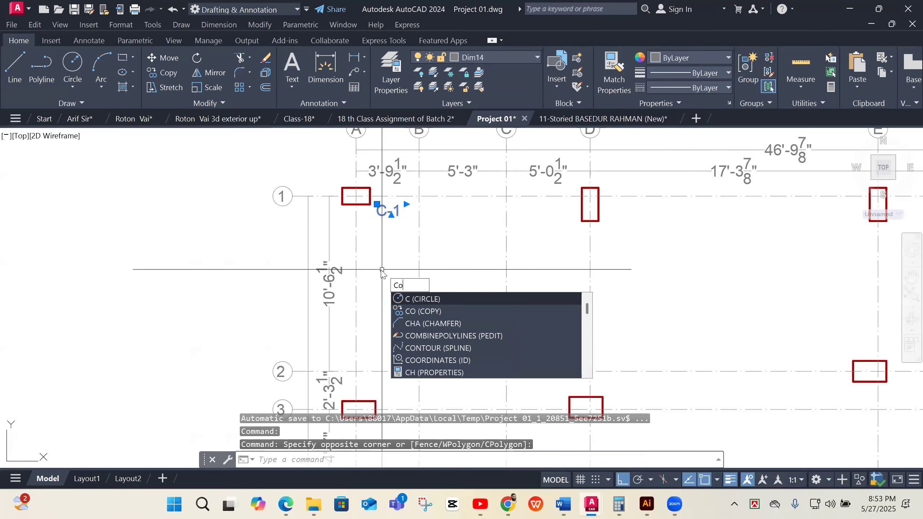
key(Return)
click(381, 269)
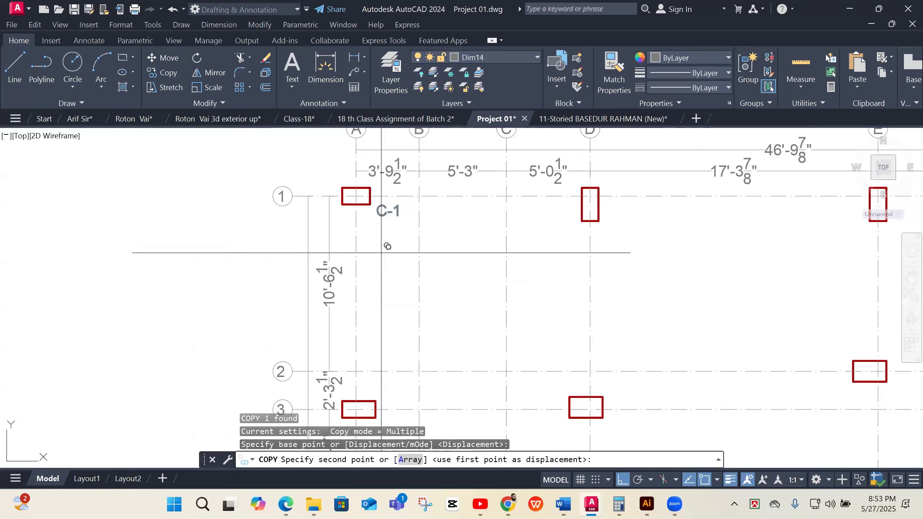
click(619, 268)
scroll(639, 269, down, 4)
scroll(672, 269, up, 2)
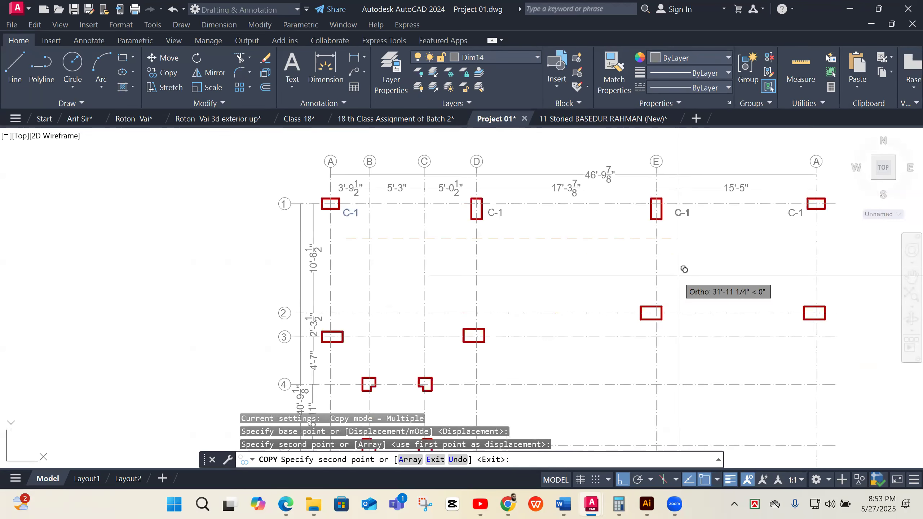
click(676, 276)
key(Return)
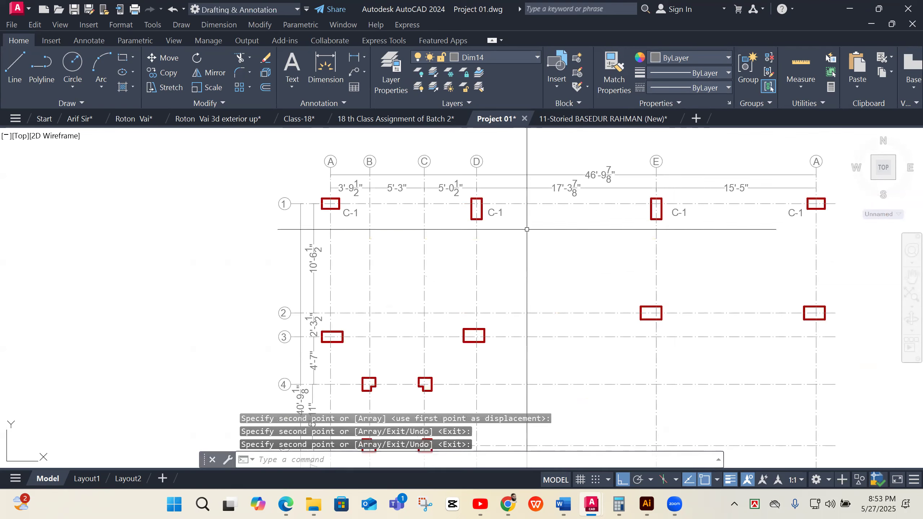
- Change the text of the labels beside the columns at D1 and E1 to C-2
scroll(517, 224, up, 3)
double_click(518, 226)
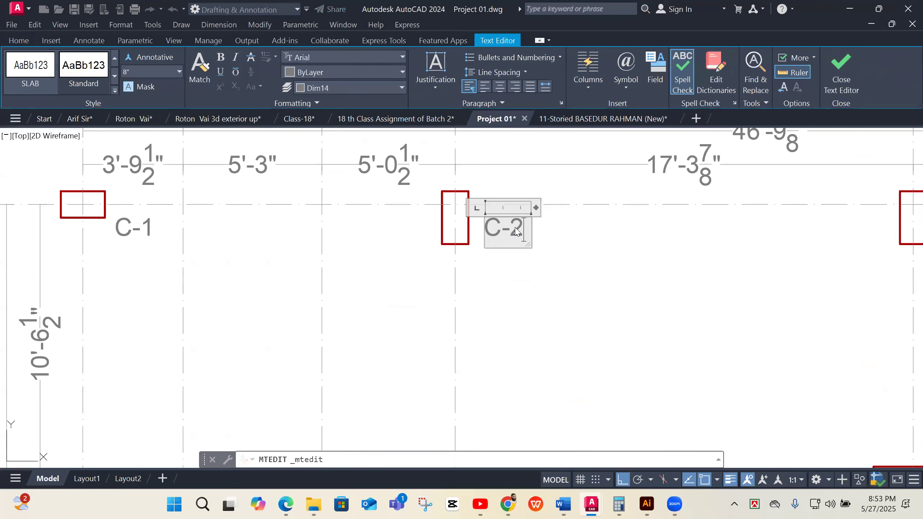
click(589, 284)
scroll(582, 277, down, 4)
scroll(572, 267, up, 4)
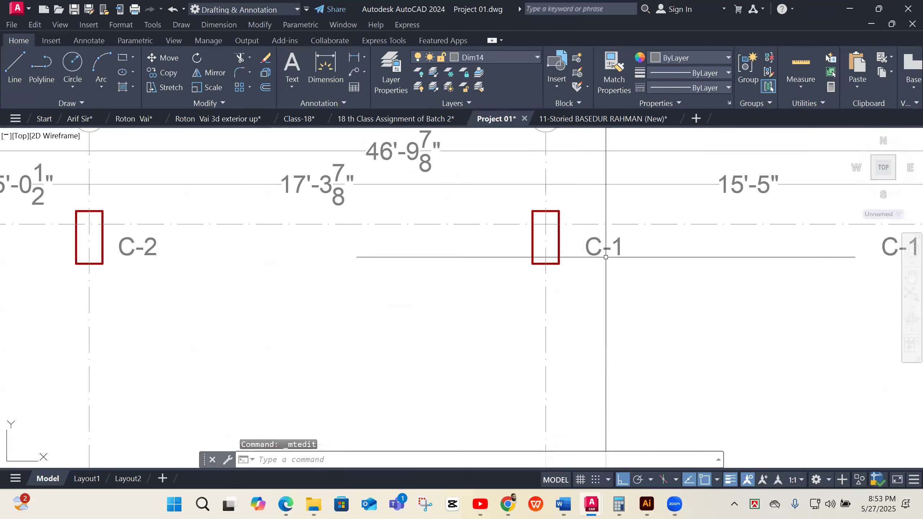
double_click(614, 245)
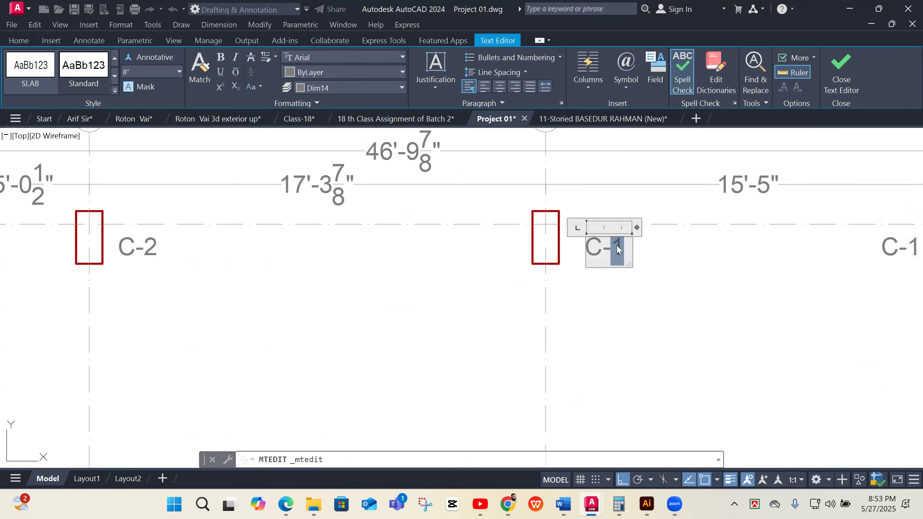
click(580, 311)
- Copy the C-2 label at E1, with Ortho off, to the columns on the last vertical grid line at grid lines 2 and 7
scroll(572, 312, down, 4)
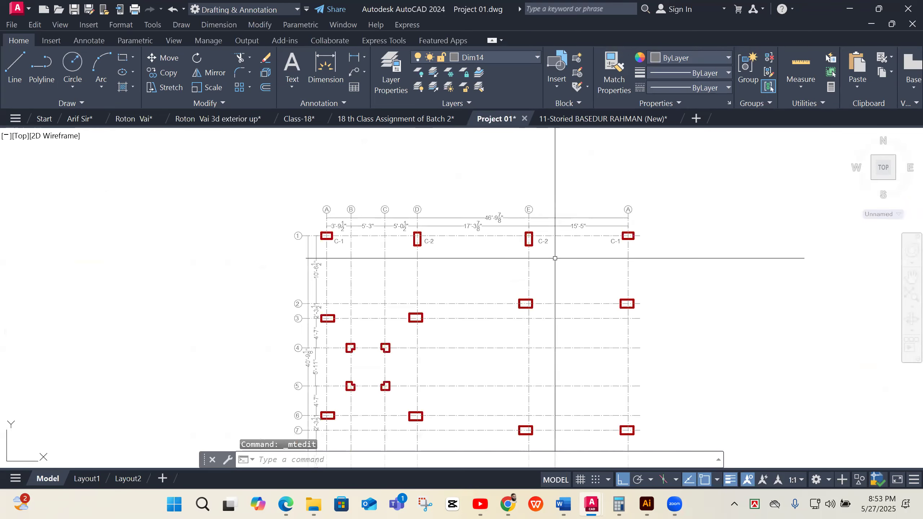
scroll(541, 222, up, 5)
click(541, 223)
click(520, 242)
scroll(578, 243, down, 3)
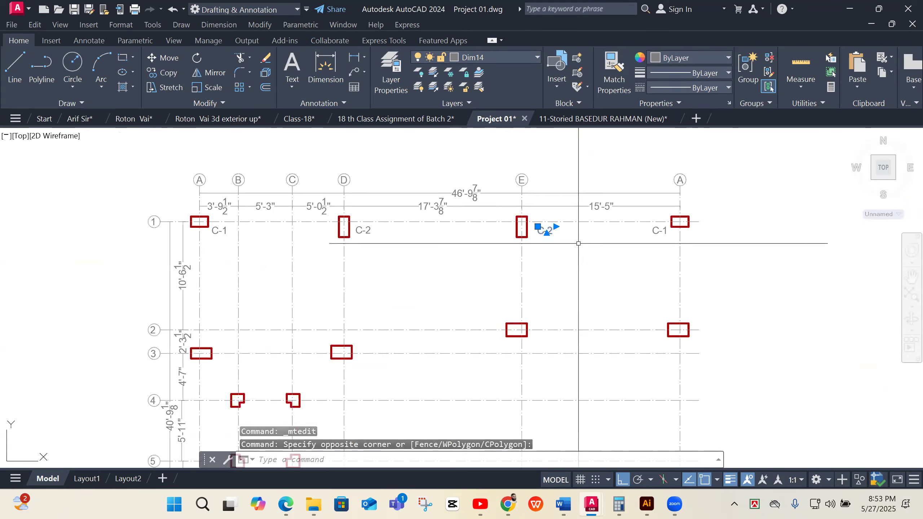
text(o)
key(Return)
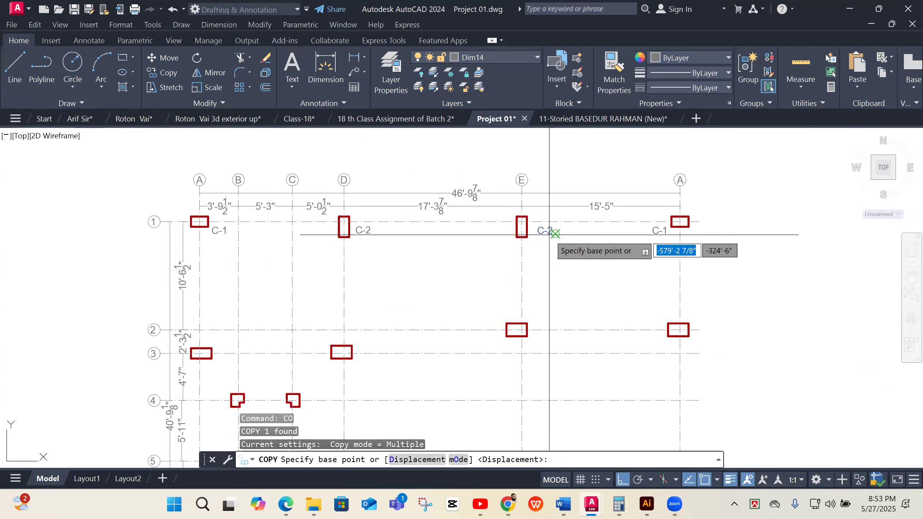
click(553, 233)
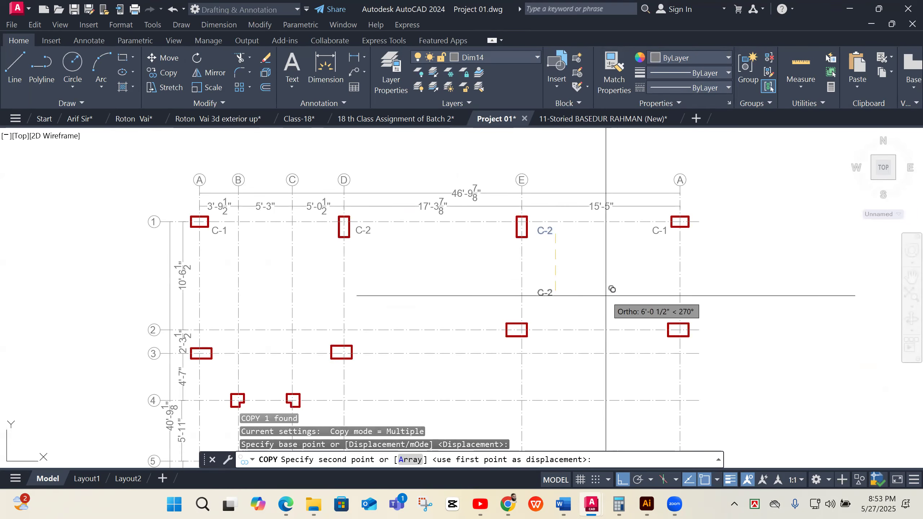
key(F8)
scroll(654, 305, up, 4)
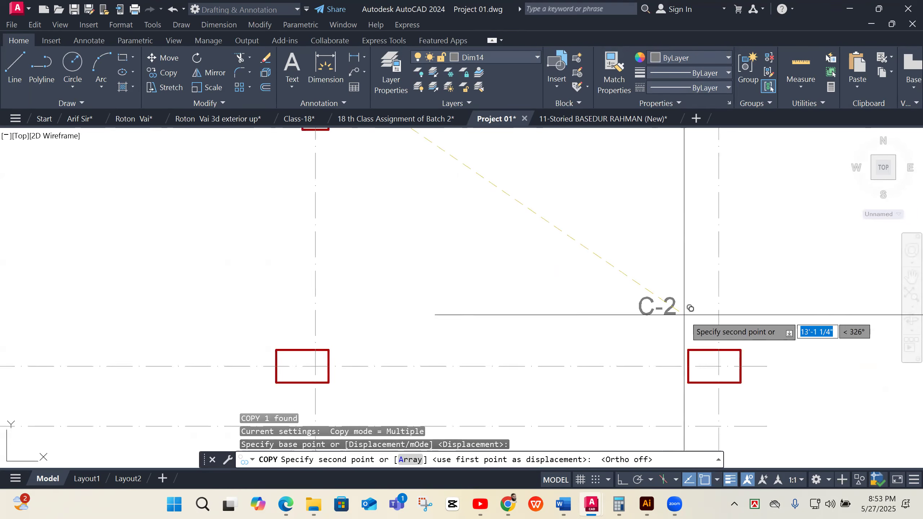
click(697, 330)
scroll(697, 330, down, 4)
scroll(650, 355, up, 5)
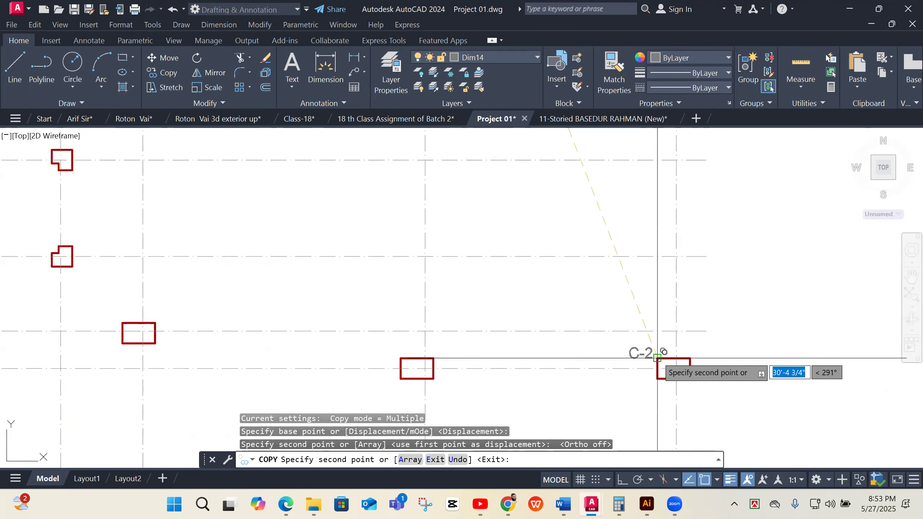
click(679, 336)
- Place further C-2 copies beside the columns at E8 and D8
scroll(721, 187, down, 4)
scroll(546, 268, up, 4)
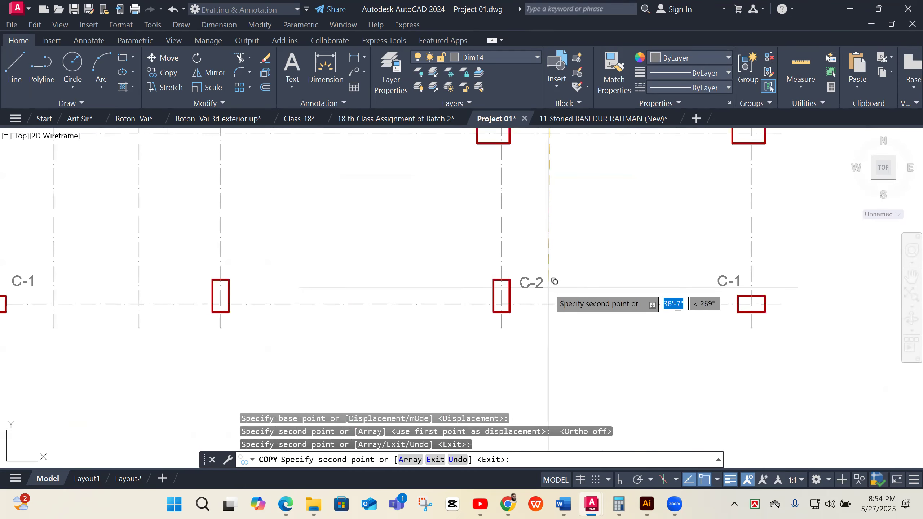
click(549, 288)
click(264, 289)
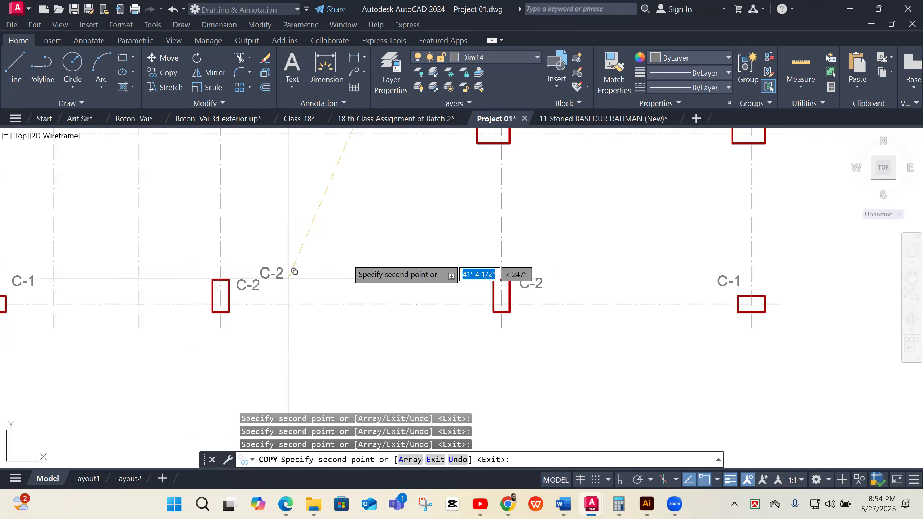
- Place C-2 label copies beside the columns on the first vertical grid line at grid lines 6 and 3
scroll(396, 257, down, 5)
scroll(402, 250, up, 8)
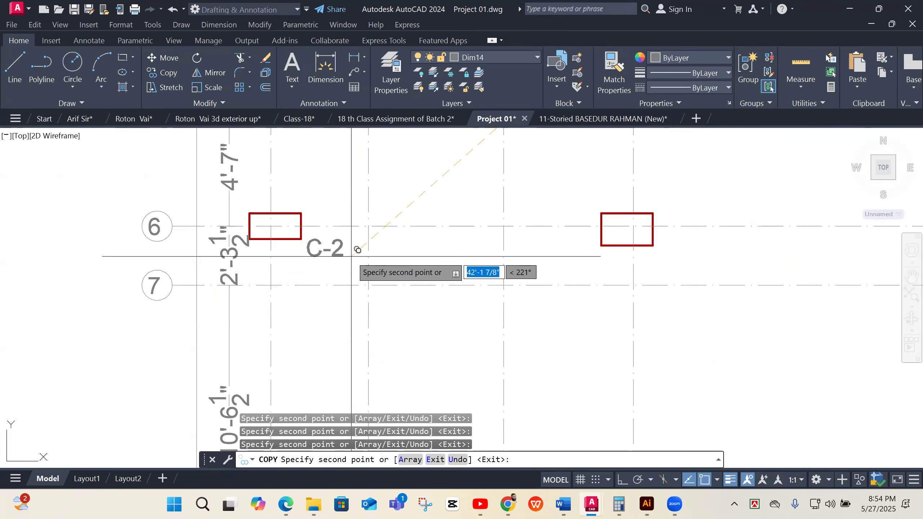
scroll(331, 320, down, 4)
scroll(345, 237, up, 3)
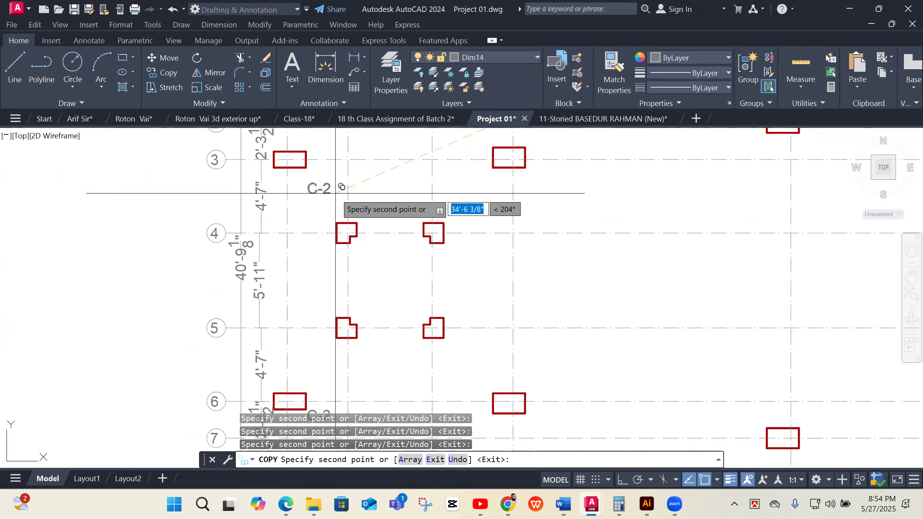
scroll(473, 299, down, 5)
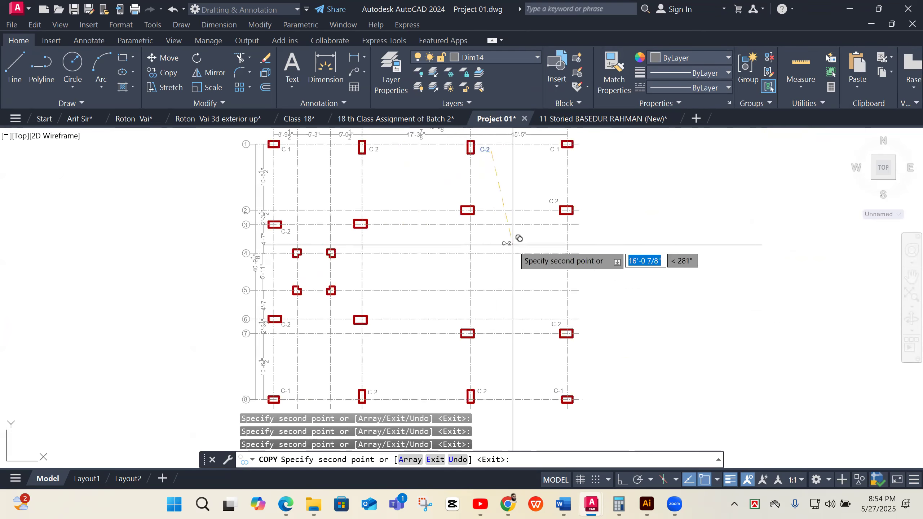
- Place one more C-2 label copy beside the column at E2 and finish copying
scroll(493, 199, up, 3)
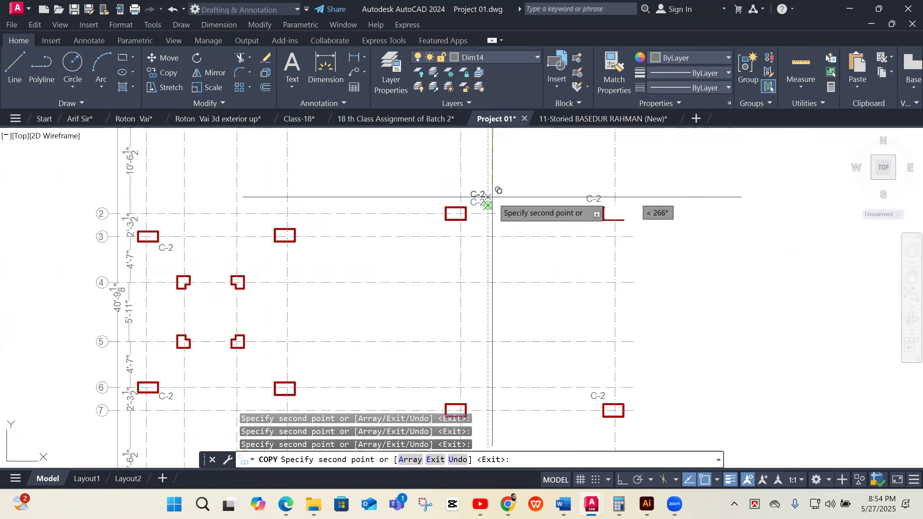
scroll(494, 202, down, 5)
scroll(513, 241, up, 5)
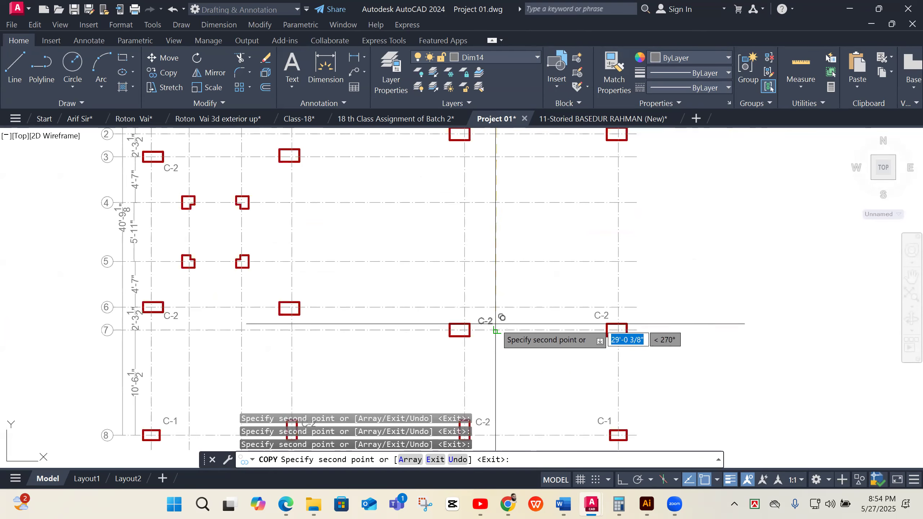
key(Return)
- Change the text of the label beside the column at E2 to C-3
scroll(499, 249, down, 2)
scroll(488, 183, up, 4)
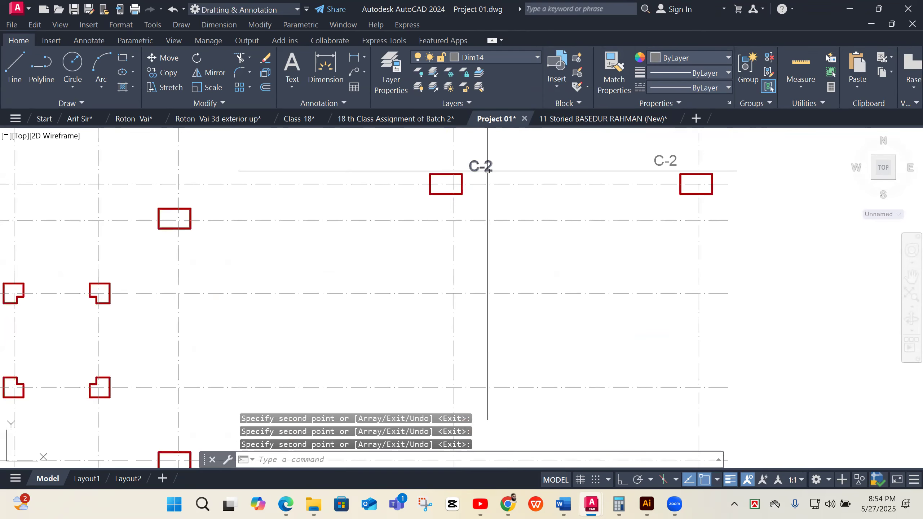
click(483, 166)
double_click(483, 166)
double_click(486, 165)
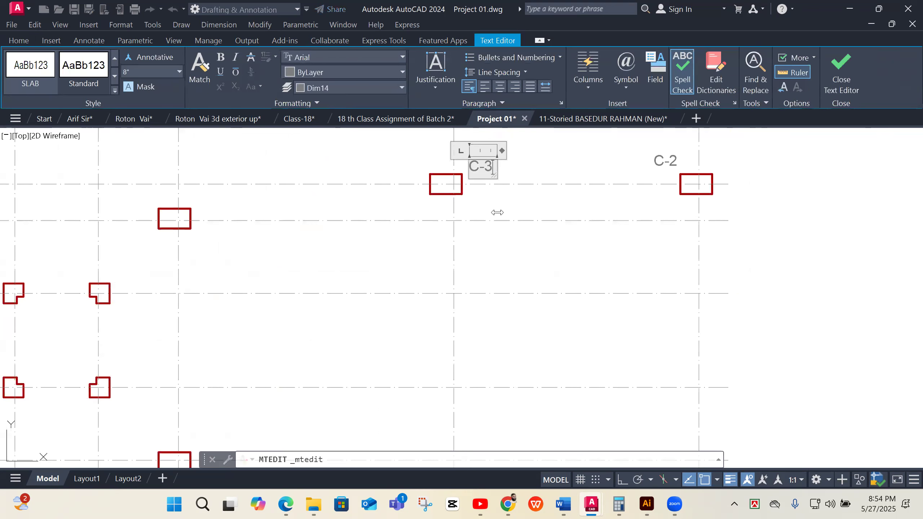
click(503, 235)
- Copy the C-3 label at E2 straight down, with Ortho on, beside the column at E7
click(502, 154)
click(465, 182)
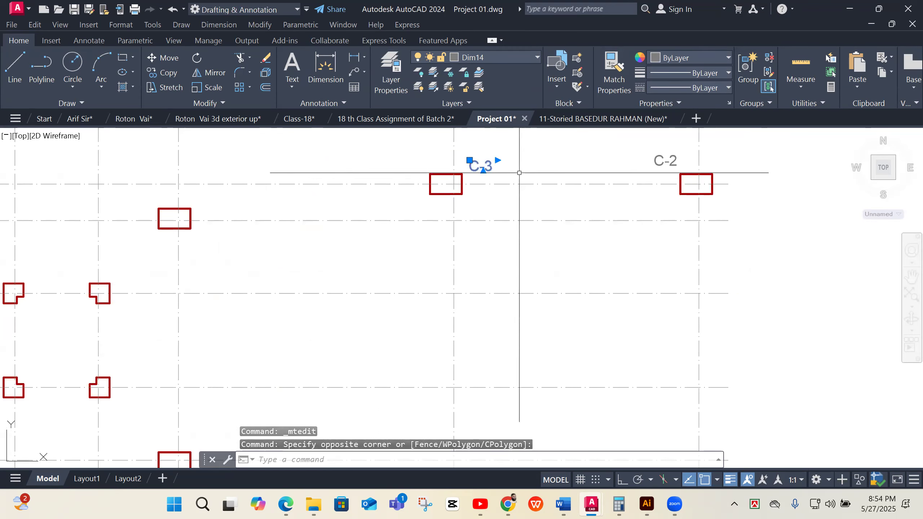
scroll(564, 193, down, 2)
text(co)
key(Return)
scroll(523, 176, up, 2)
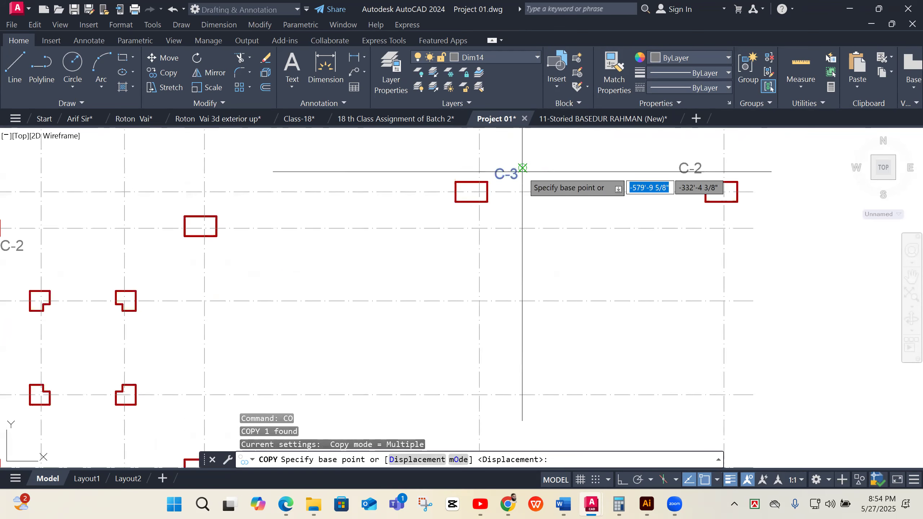
click(522, 168)
scroll(564, 201, down, 2)
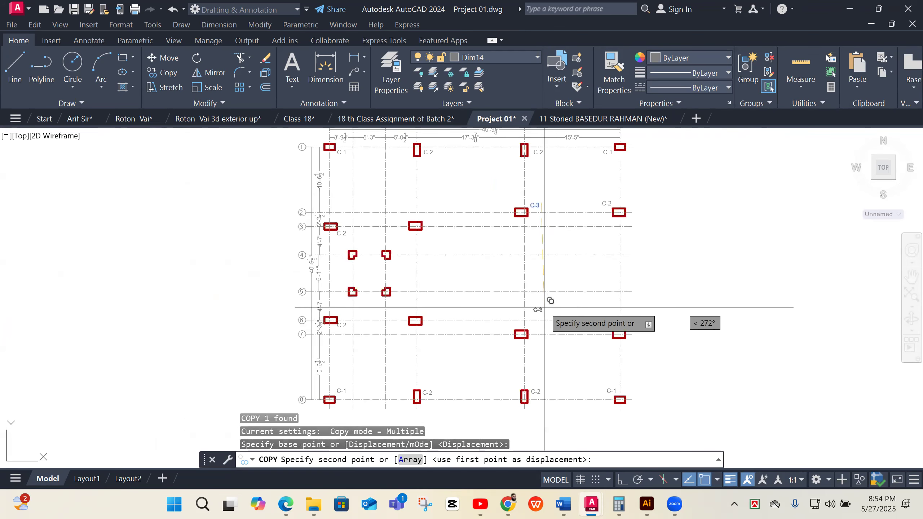
scroll(541, 320, up, 2)
scroll(538, 332, down, 1)
key(F8)
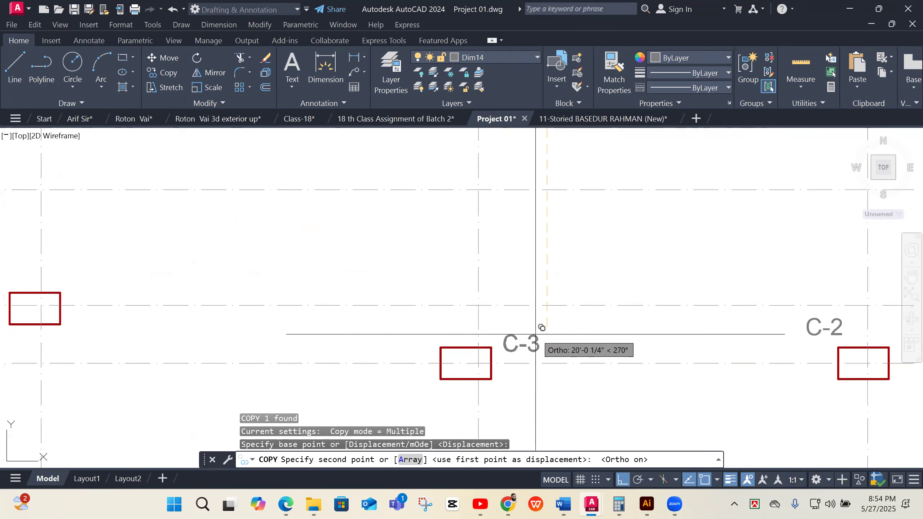
click(539, 330)
- Place further C-3 copies, with Ortho off, beside the columns at D6 and D3
scroll(593, 199, down, 1)
scroll(432, 229, up, 2)
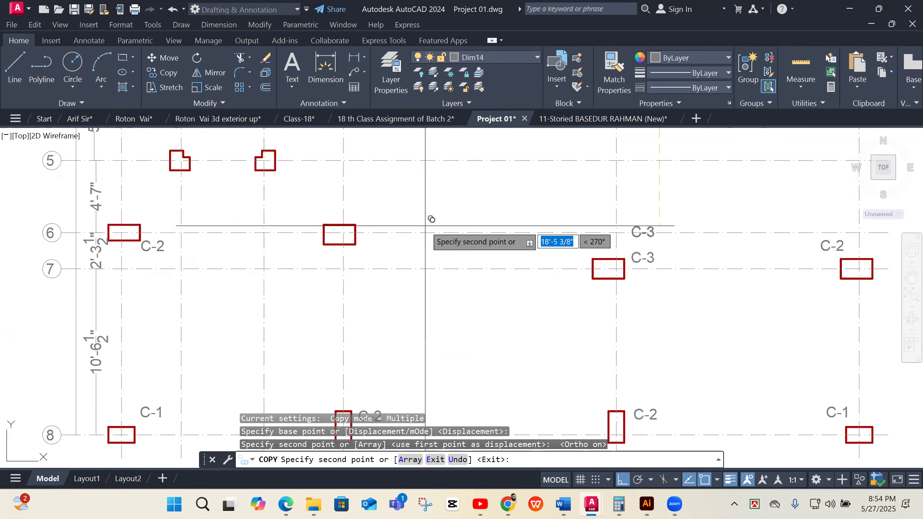
key(F8)
scroll(415, 206, up, 2)
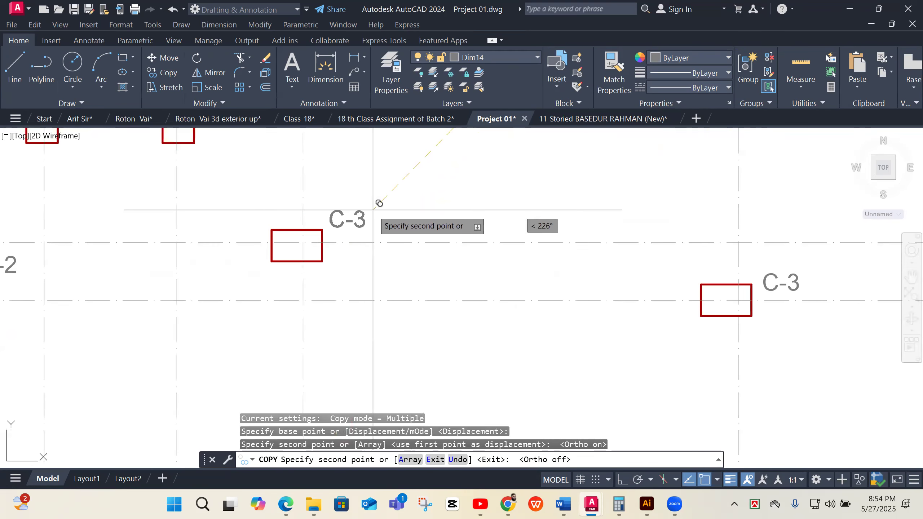
scroll(478, 330, down, 3)
scroll(459, 216, up, 3)
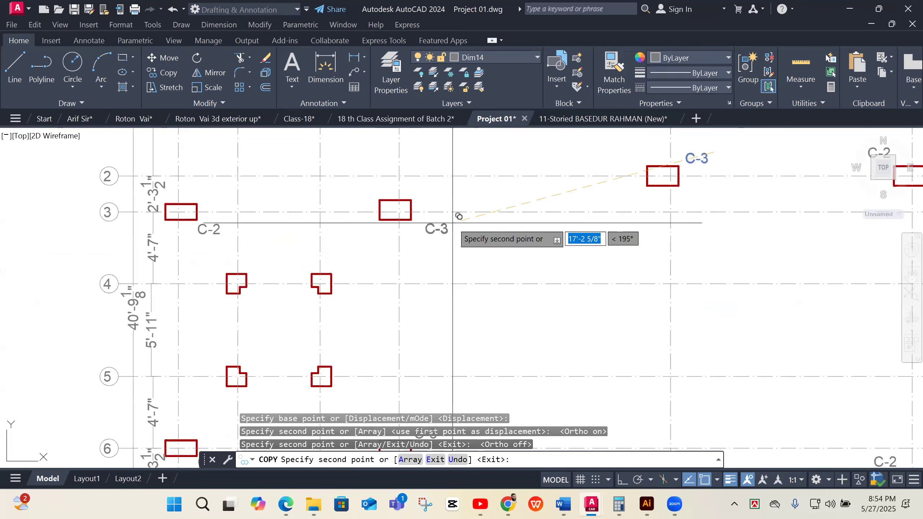
- Place a C-3 copy beside the L-shaped column at C4 and finish copying
scroll(553, 295, down, 5)
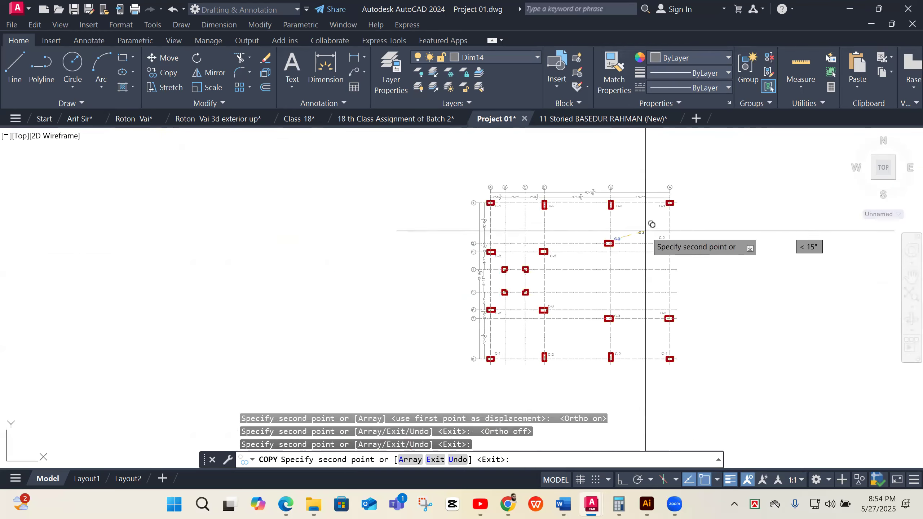
scroll(578, 296, up, 6)
click(511, 239)
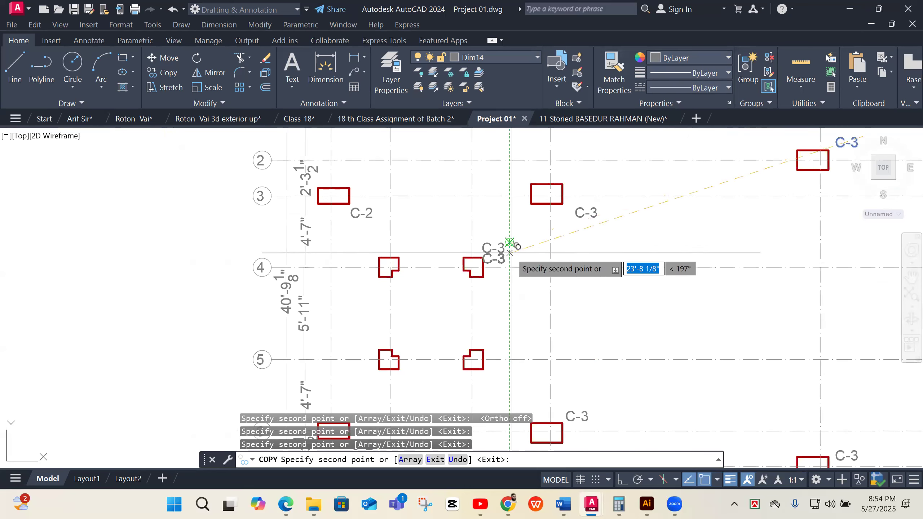
key(Return)
- Change the text of the label beside the L-shaped column at C4 to C-4
scroll(498, 243, up, 4)
double_click(511, 255)
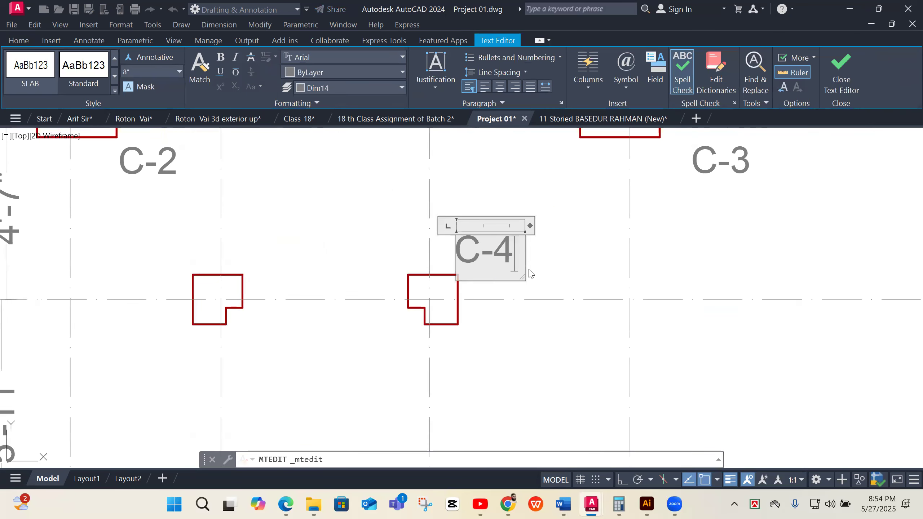
click(620, 270)
- Copy the C-4 label at C4 horizontally, with Ortho on, to the L-shaped column at B4
click(521, 241)
click(513, 251)
click(509, 253)
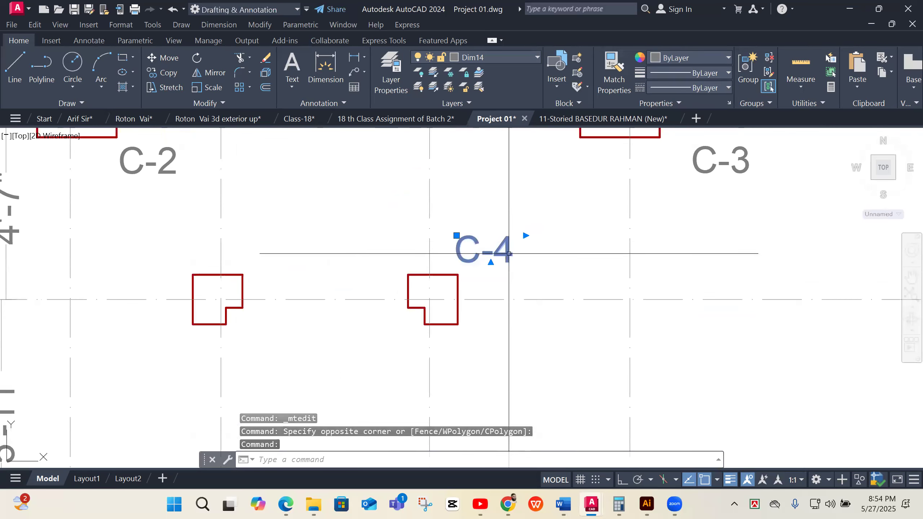
text(co)
key(Return)
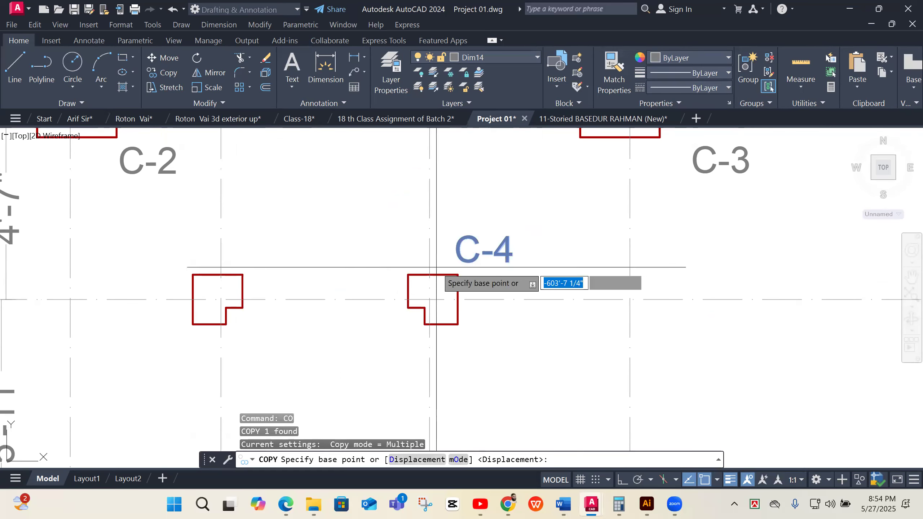
click(457, 237)
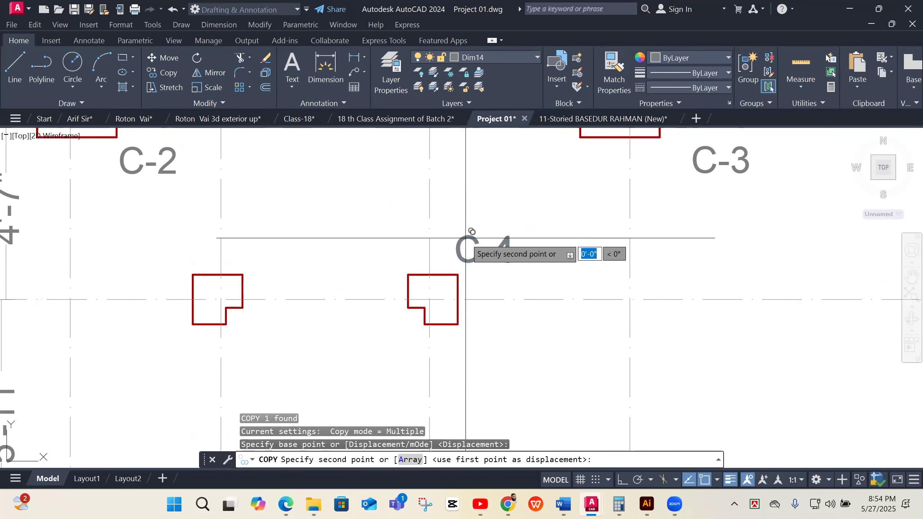
key(F8)
click(258, 240)
key(Escape)
- Copy both C-4 labels on grid line 4 straight down beside the L-shaped columns on grid line 5
click(286, 234)
click(275, 261)
click(481, 243)
click(464, 262)
scroll(557, 251, down, 2)
text(co)
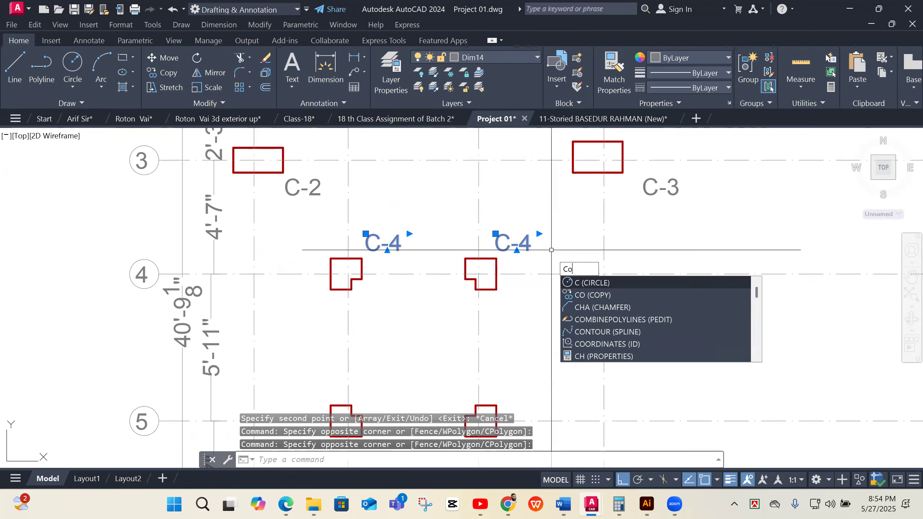
key(Return)
click(528, 275)
scroll(549, 306, down, 2)
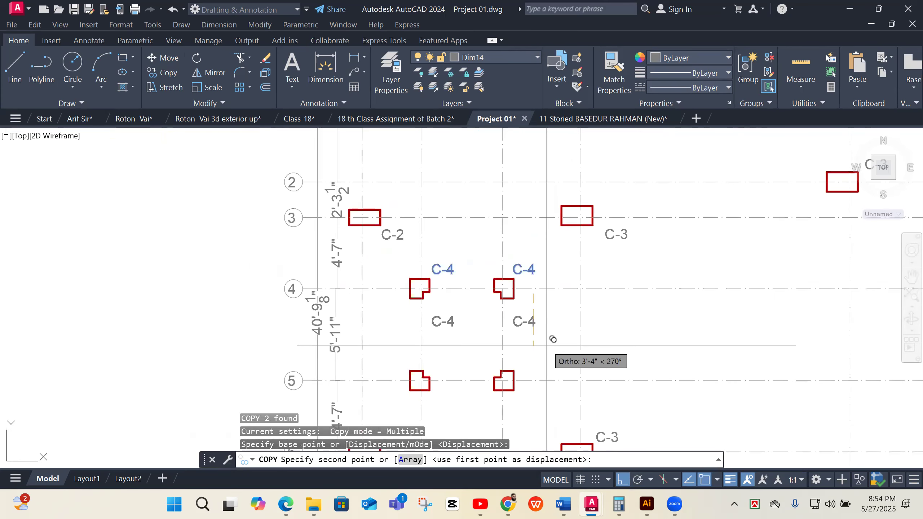
click(539, 381)
key(Return)
scroll(517, 257, down, 6)
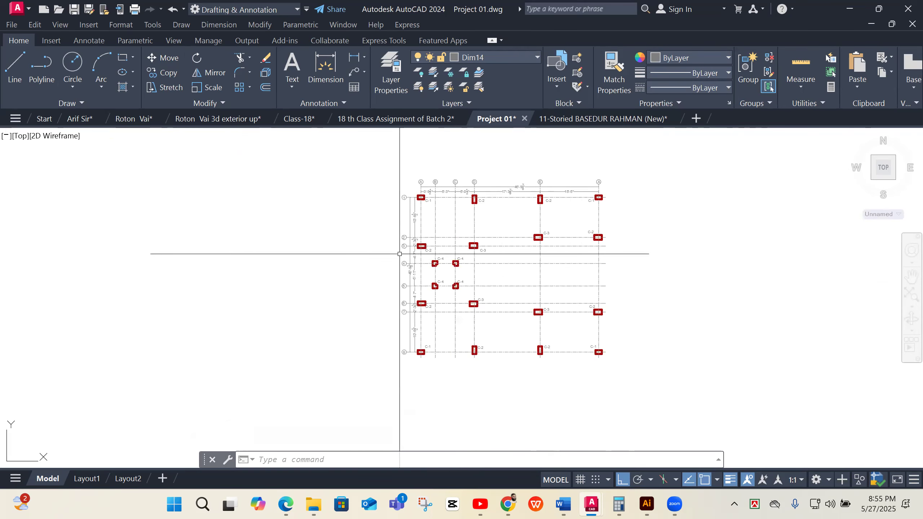
scroll(378, 253, down, 2)
scroll(431, 256, up, 4)
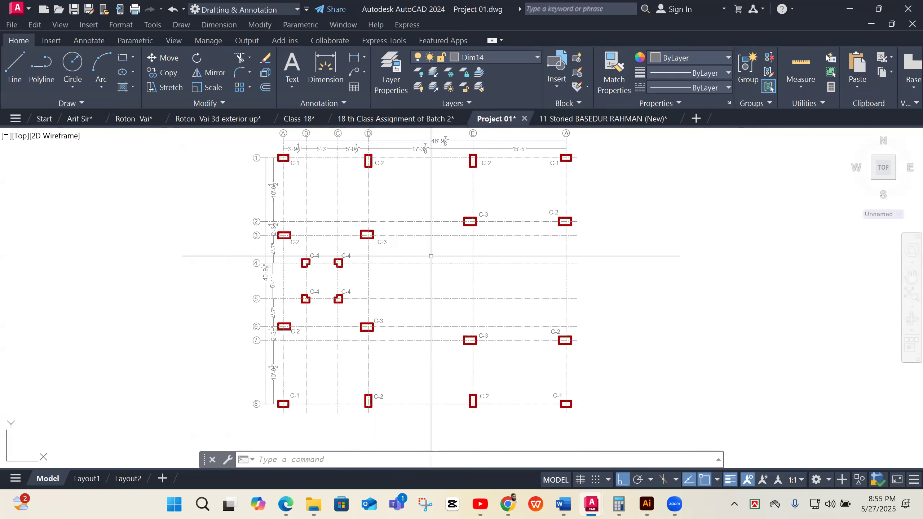
scroll(431, 256, down, 2)
scroll(431, 257, up, 2)
scroll(430, 257, down, 5)
scroll(430, 257, up, 5)
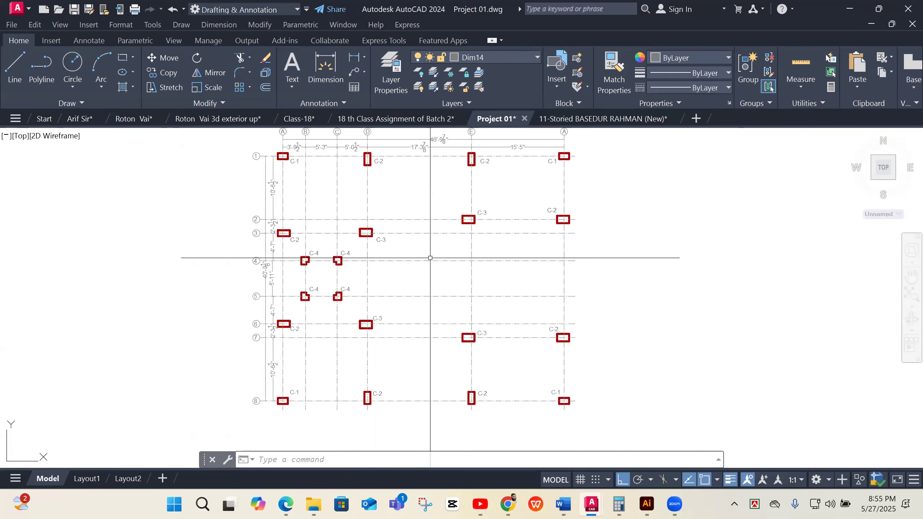
scroll(293, 289, up, 4)
click(291, 302)
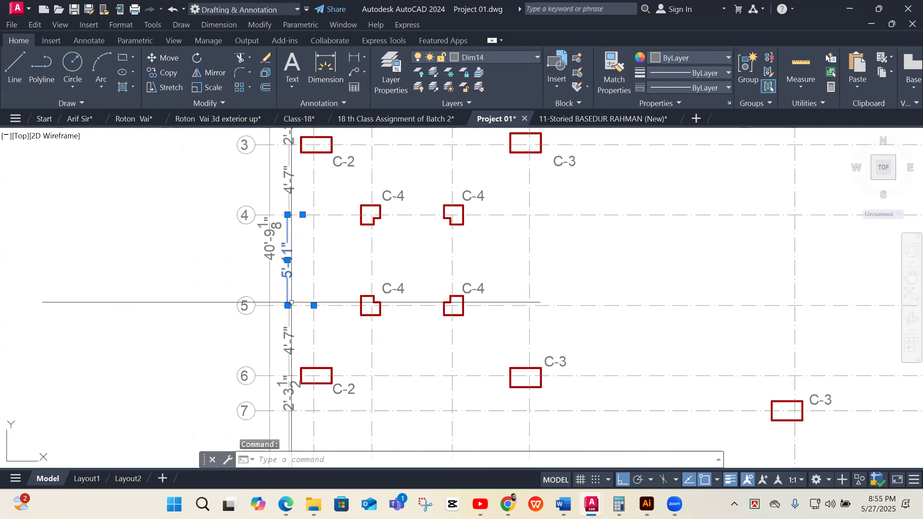
scroll(292, 302, up, 4)
click(280, 311)
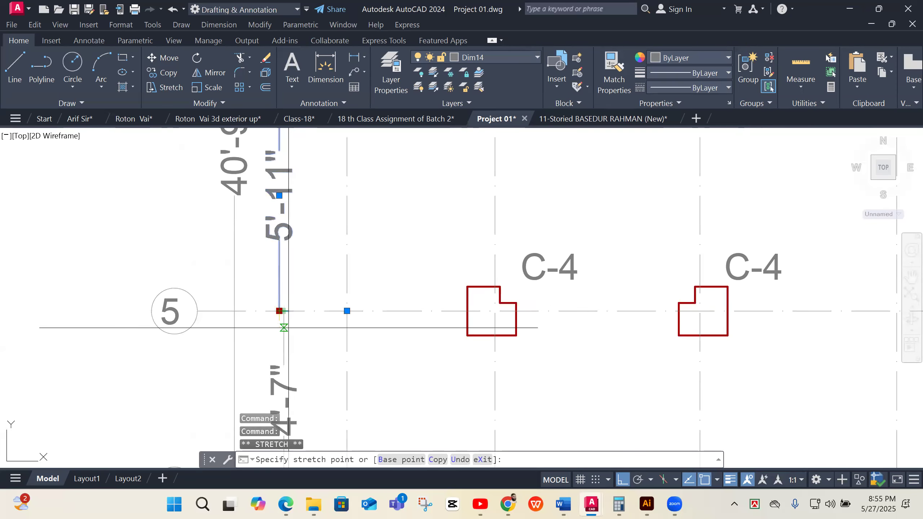
scroll(377, 241, down, 4)
scroll(413, 244, down, 4)
key(Escape)
key(Escape)
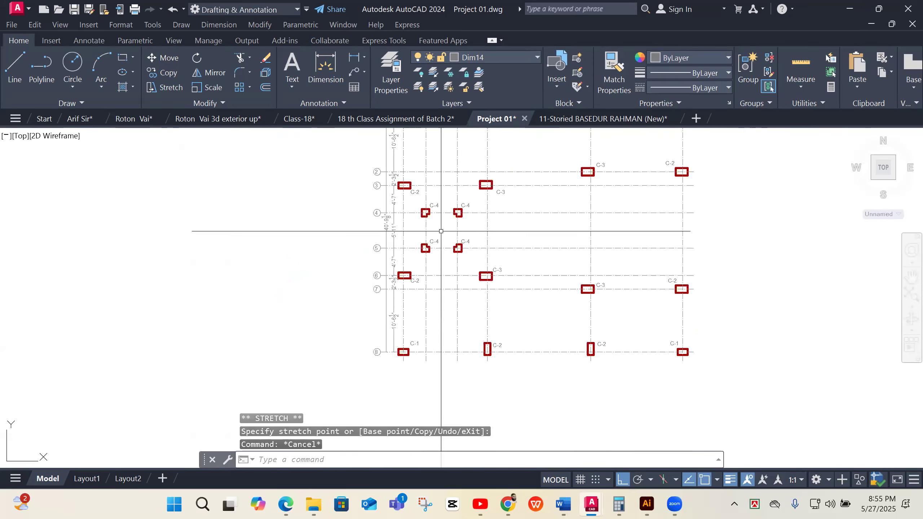
scroll(400, 173, up, 4)
scroll(400, 173, down, 6)
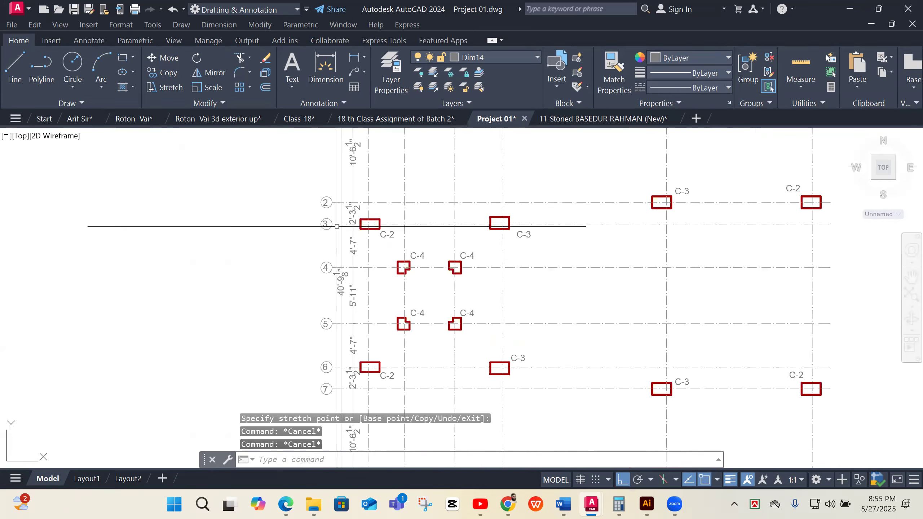
scroll(665, 226, up, 3)
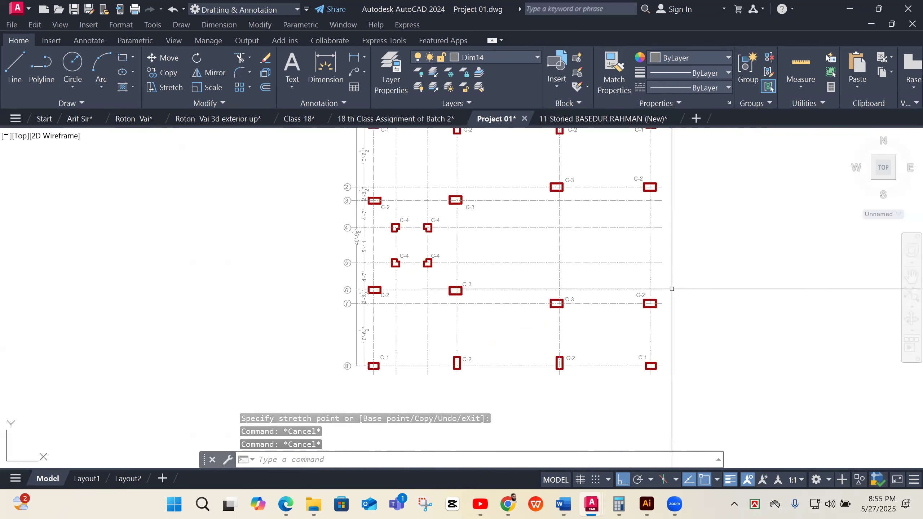
scroll(673, 255, down, 3)
scroll(691, 196, up, 2)
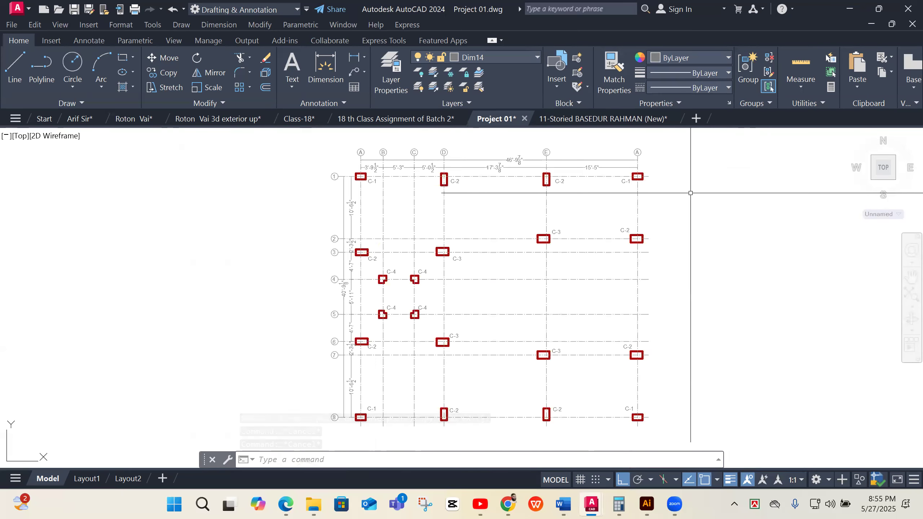